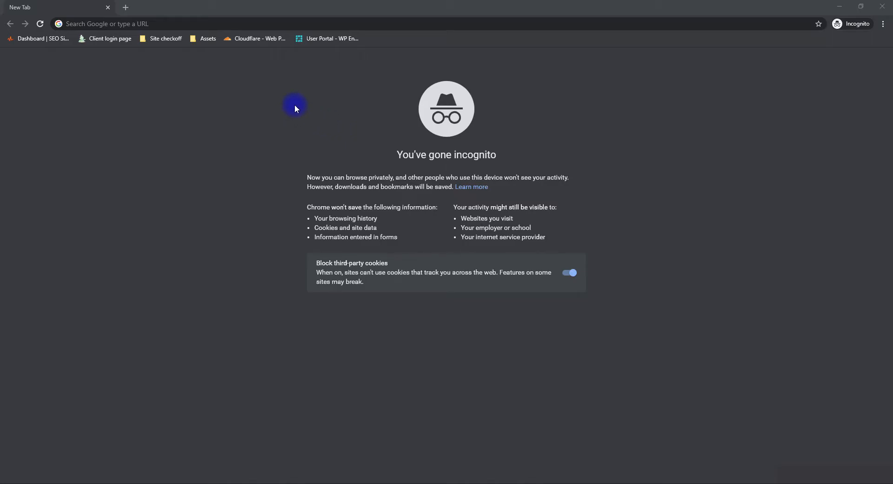
Step: Open the museum site's WordPress login page at ddvm.org/admin
click(196, 22)
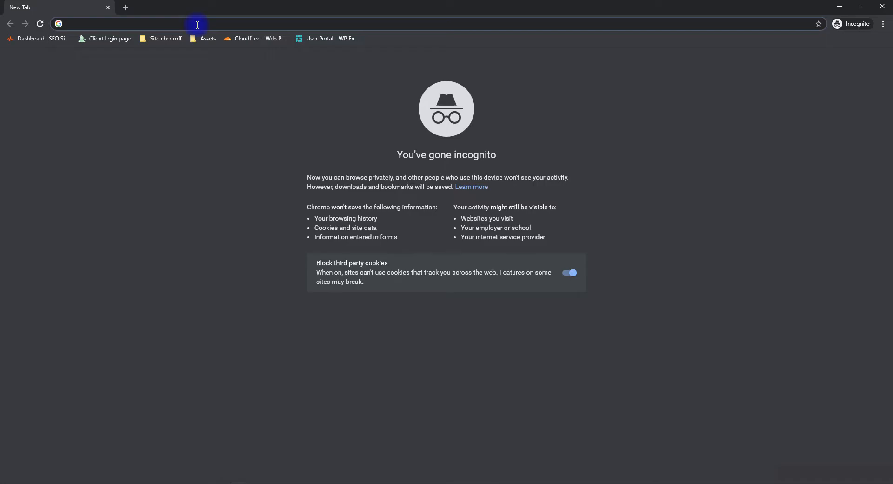
text(ddvm.org)
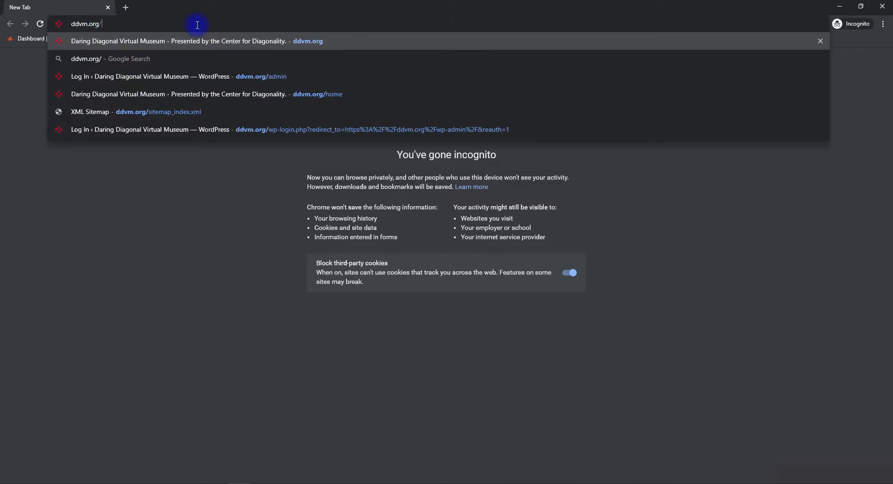
text(/admin)
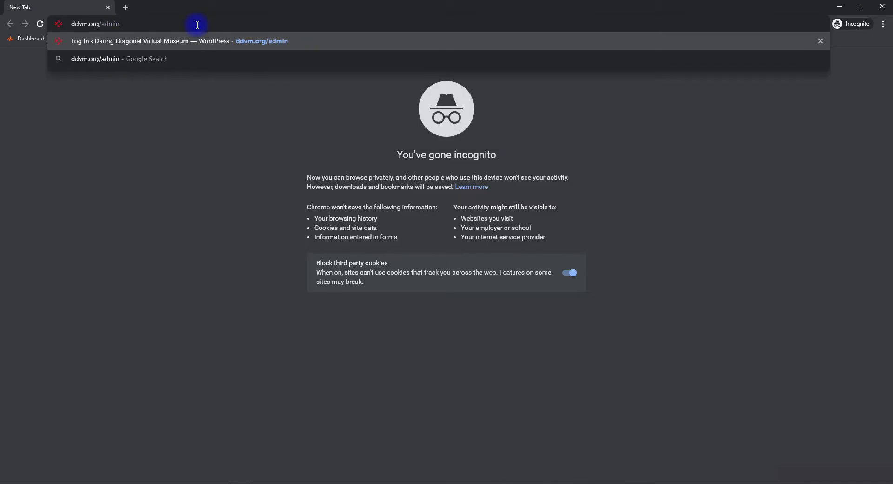
key(Return)
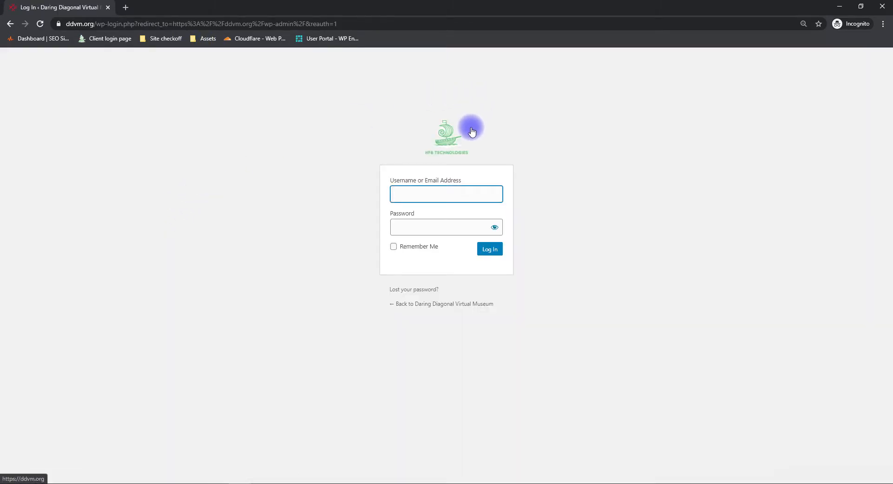
Step: Log in to the WordPress admin by entering the client's e-mail address and the account password
click(446, 197)
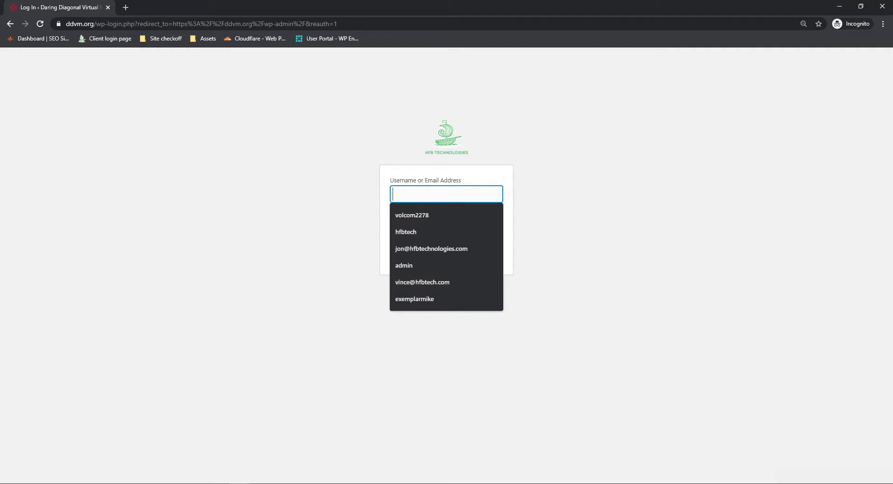
key(alt+Tab)
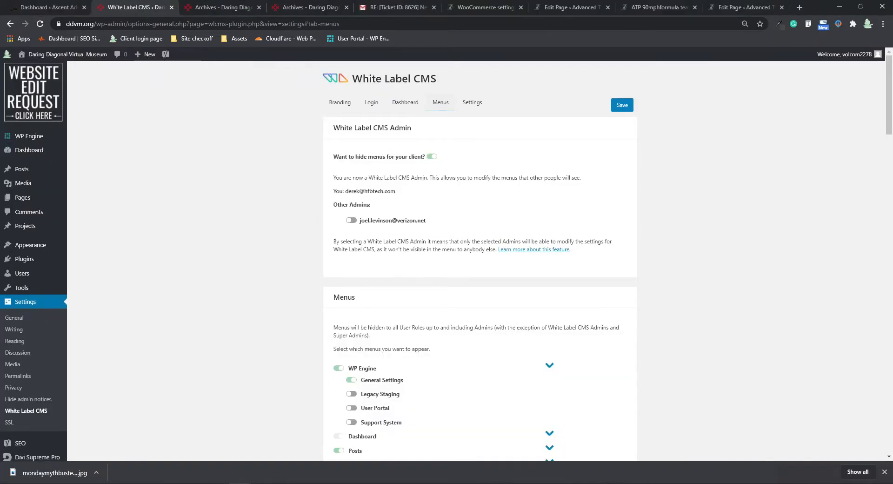
key(alt+Tab)
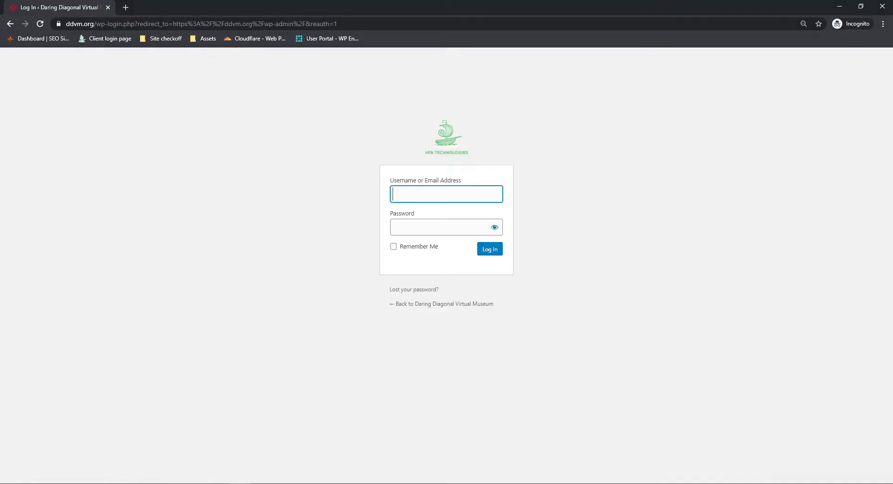
key(alt+Tab)
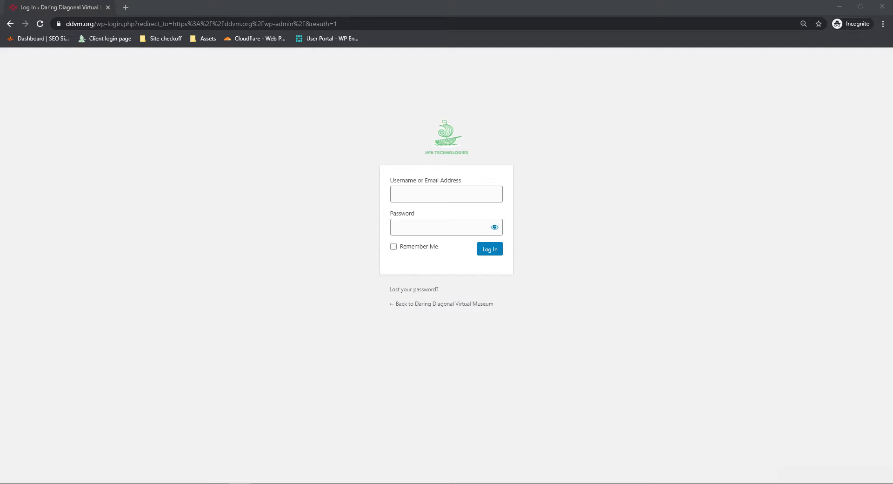
click(416, 193)
click(445, 225)
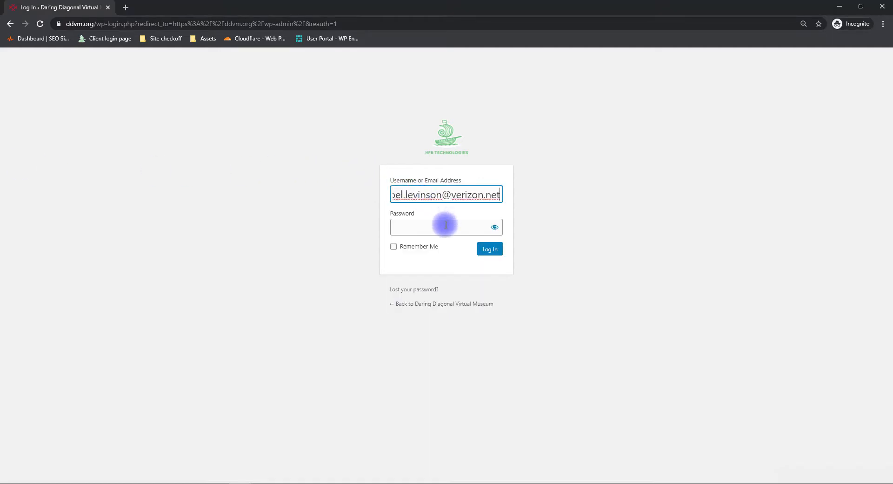
click(445, 228)
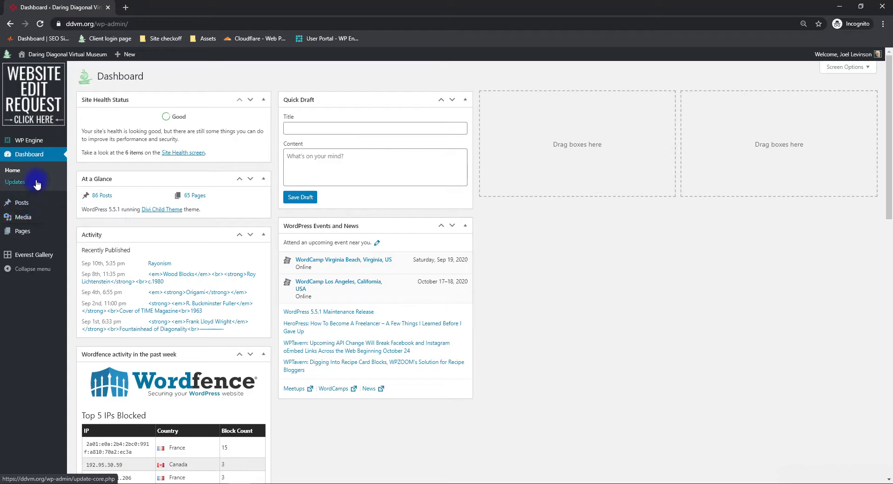
Step: Purge all site caches from the WP Engine general settings and confirm the operation
mouse_move(44, 142)
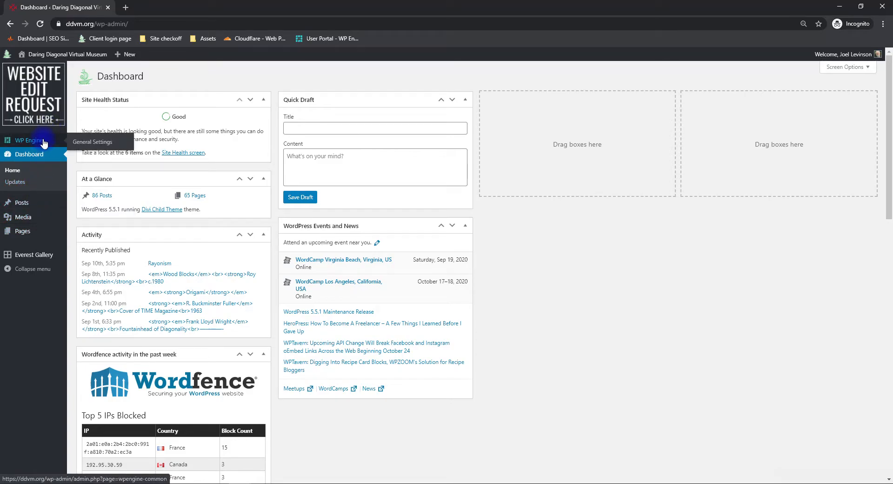
click(84, 143)
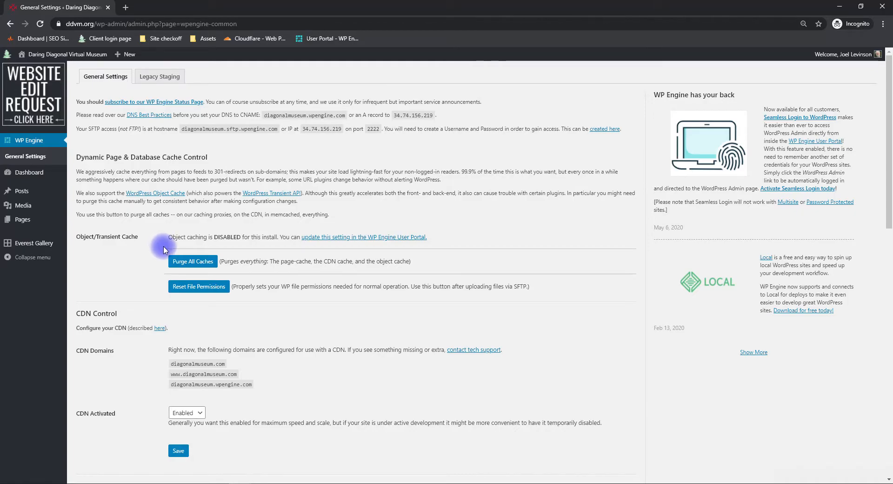
click(185, 263)
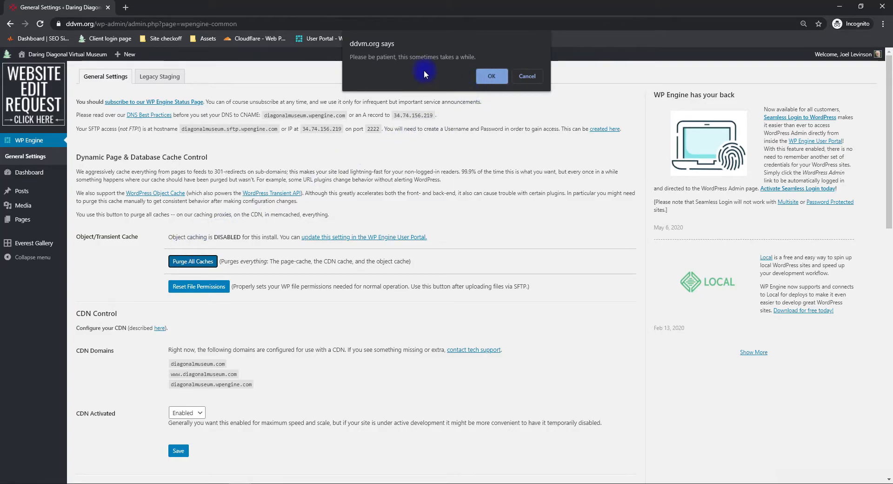
click(488, 76)
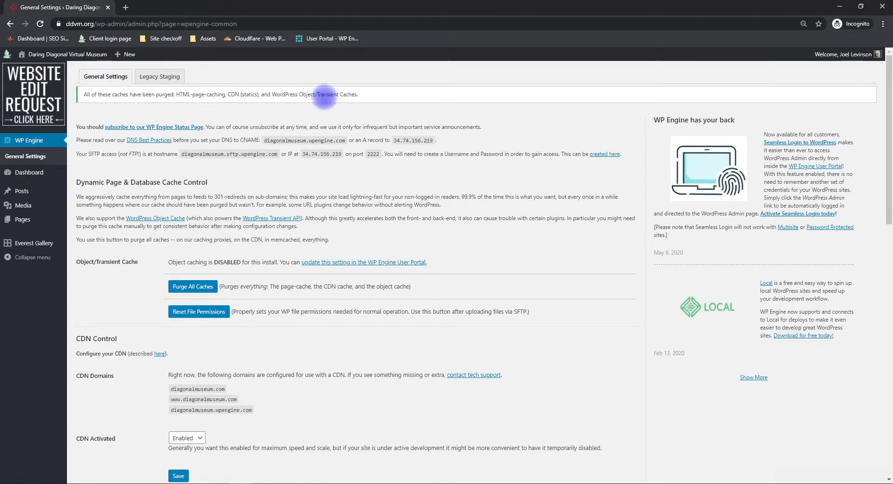
drag(358, 95, 96, 95)
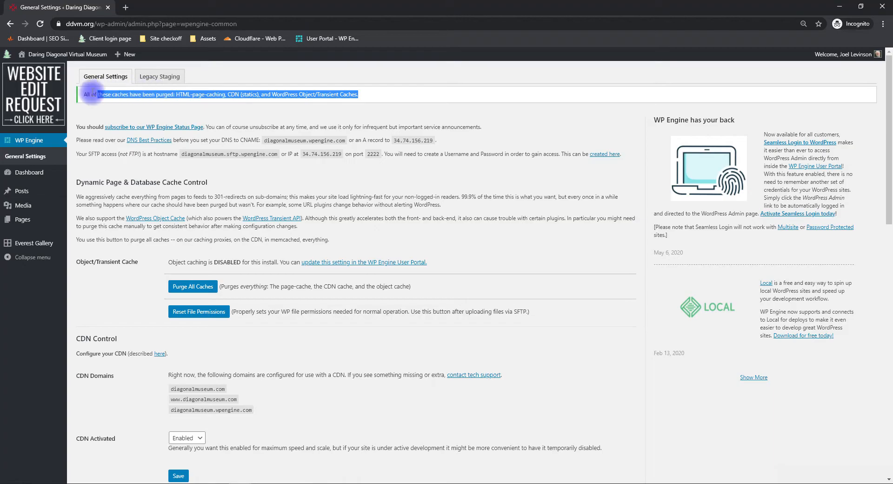
click(118, 116)
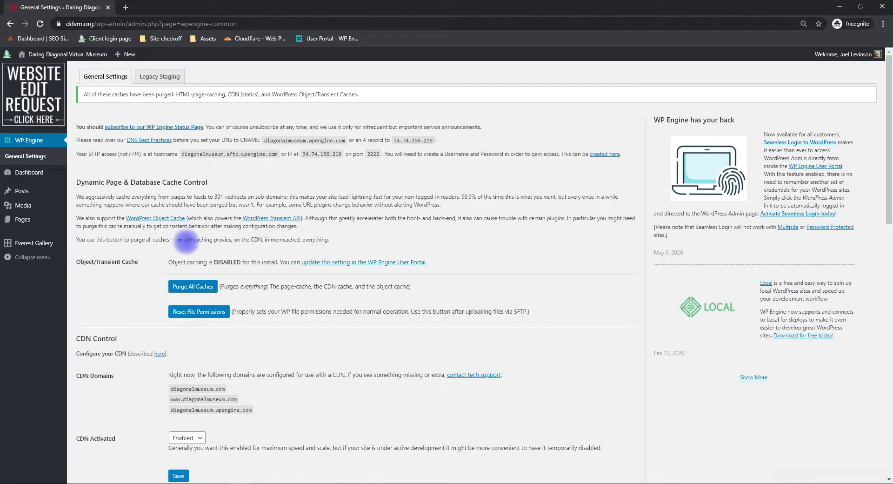
Step: Review the remaining WP Engine general settings, and check the recently published posts on the dashboard home
scroll(137, 246, down, 2)
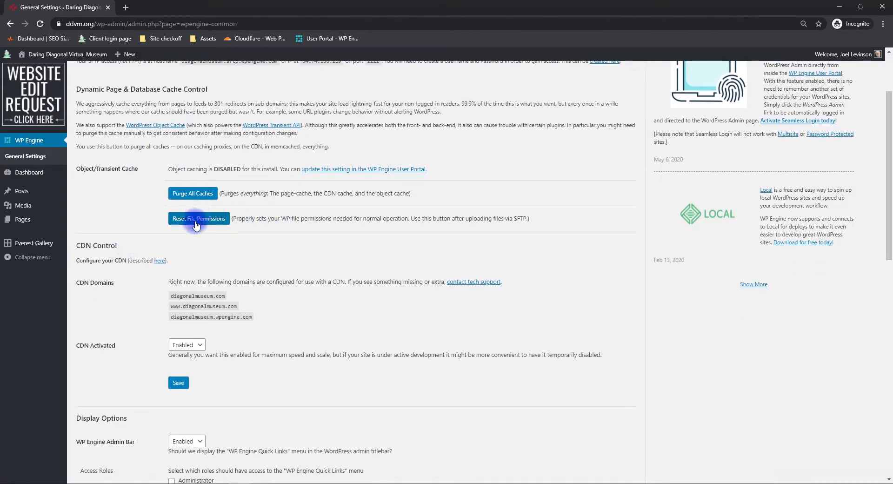
scroll(195, 225, down, 4)
scroll(200, 210, down, 8)
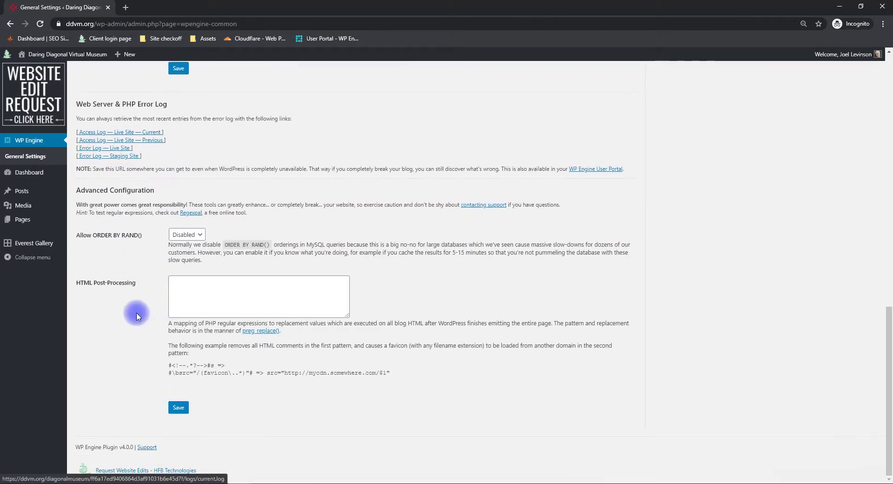
scroll(150, 321, up, 12)
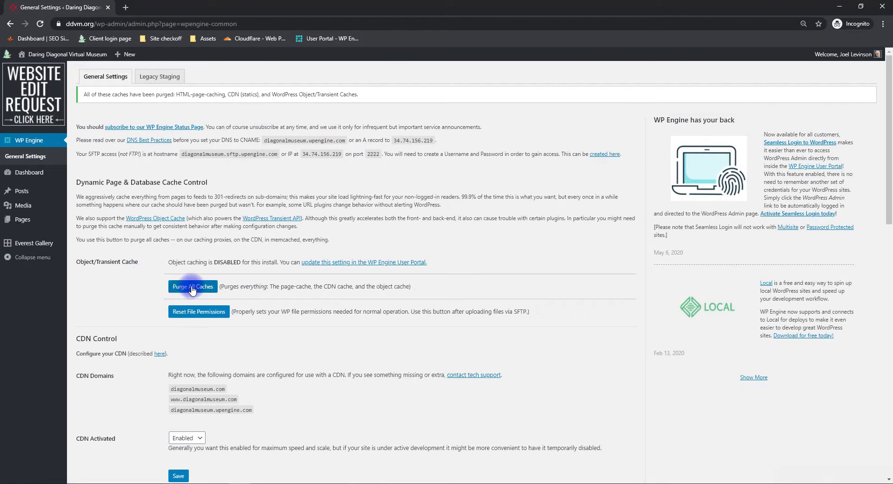
mouse_move(49, 174)
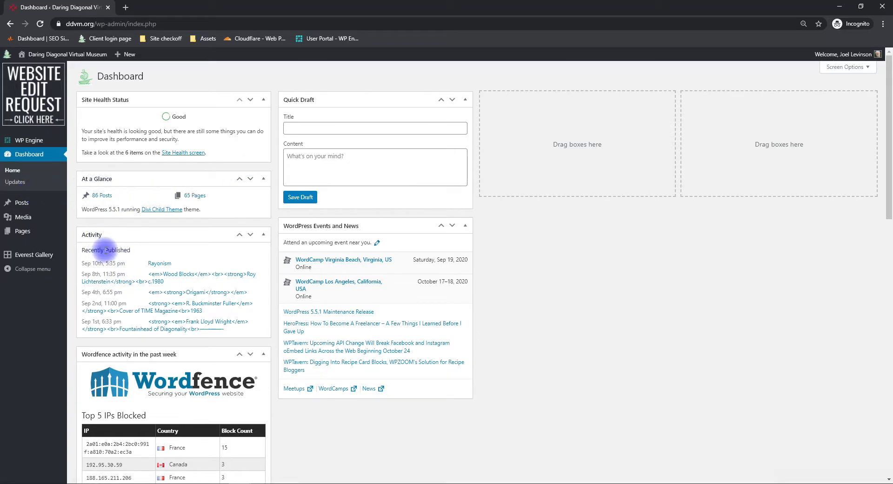
drag(130, 249, 93, 246)
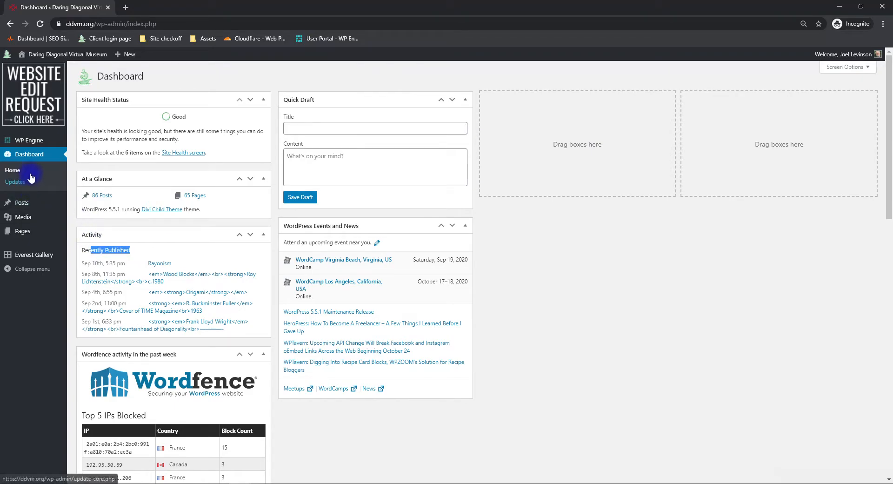
Step: Open the live Daring Diagonal Virtual Museum site in a new browser tab and switch to it
mouse_move(26, 235)
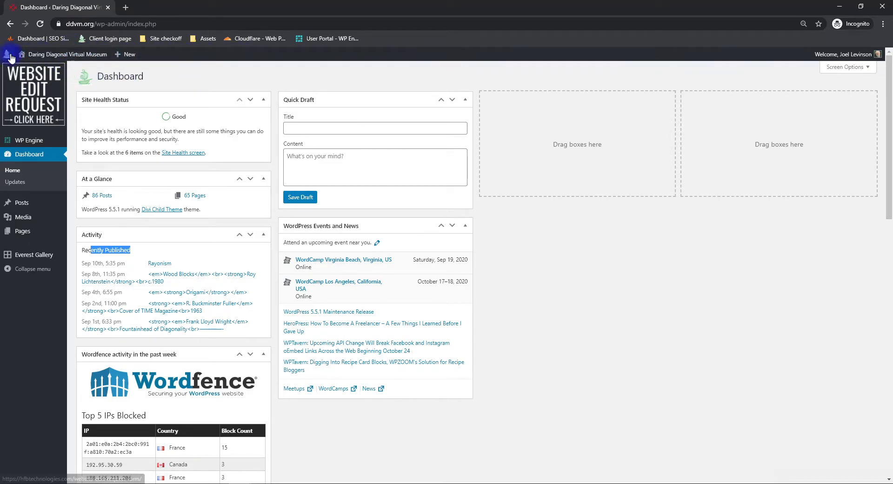
mouse_move(42, 55)
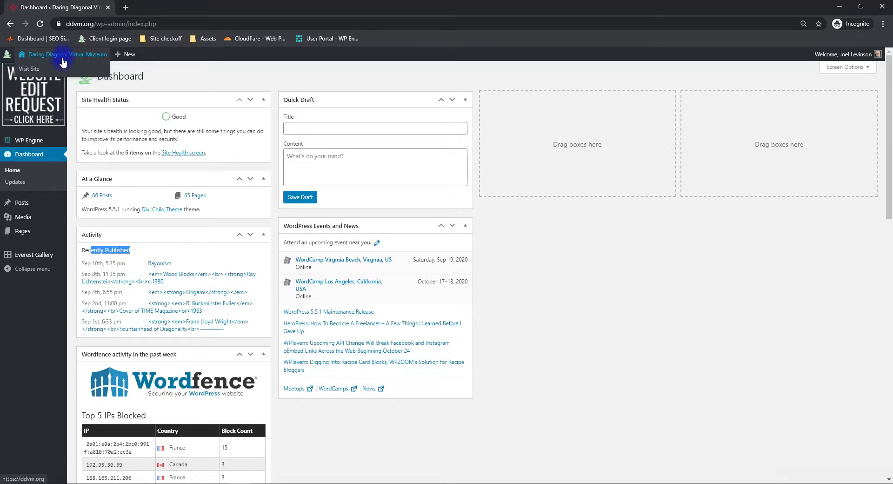
right_click(49, 70)
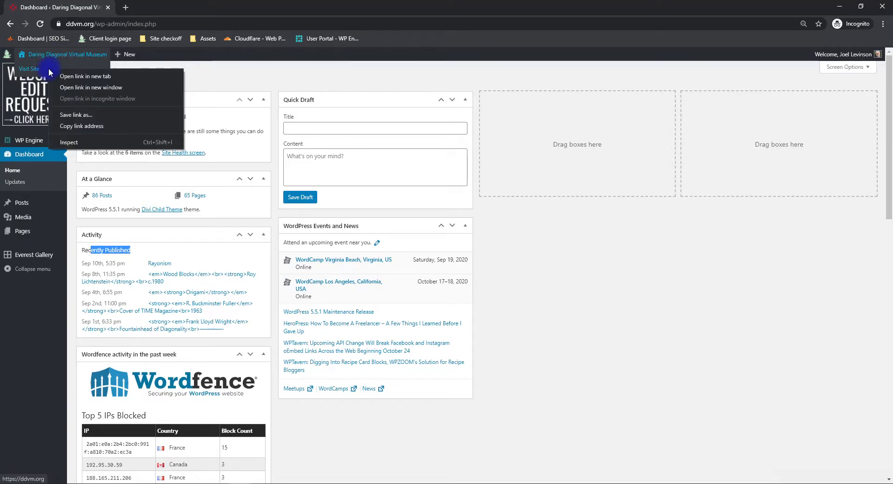
click(73, 77)
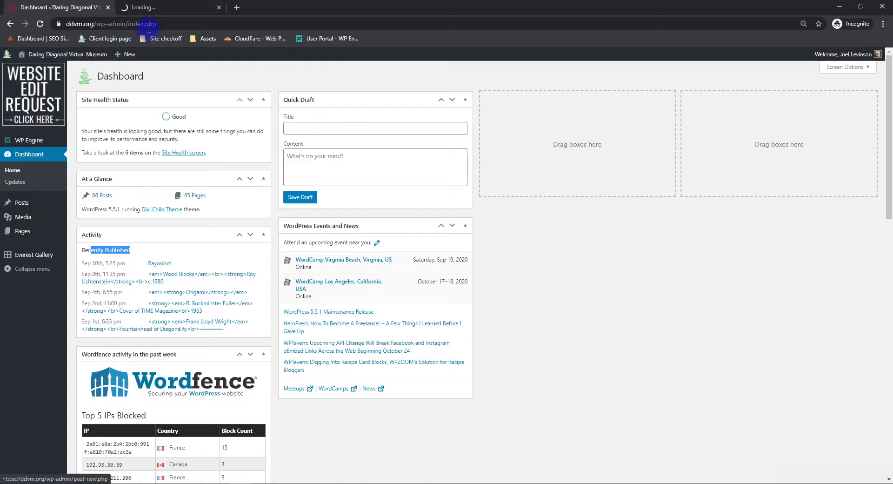
click(165, 9)
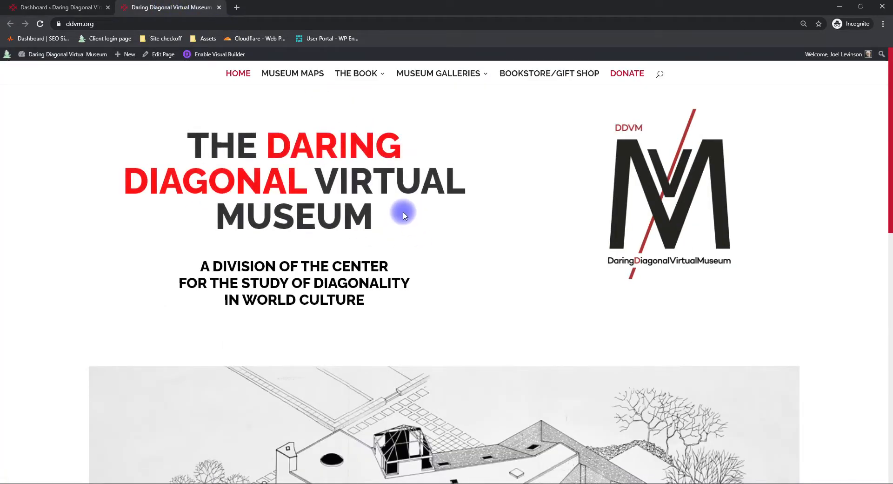
Step: Look over the museum home page's heading, content and logged-in admin bar options
drag(377, 216, 185, 151)
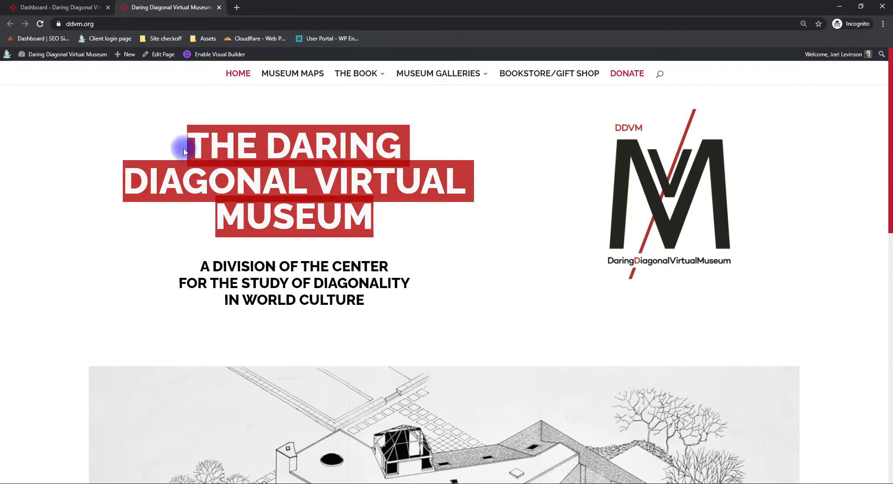
click(185, 151)
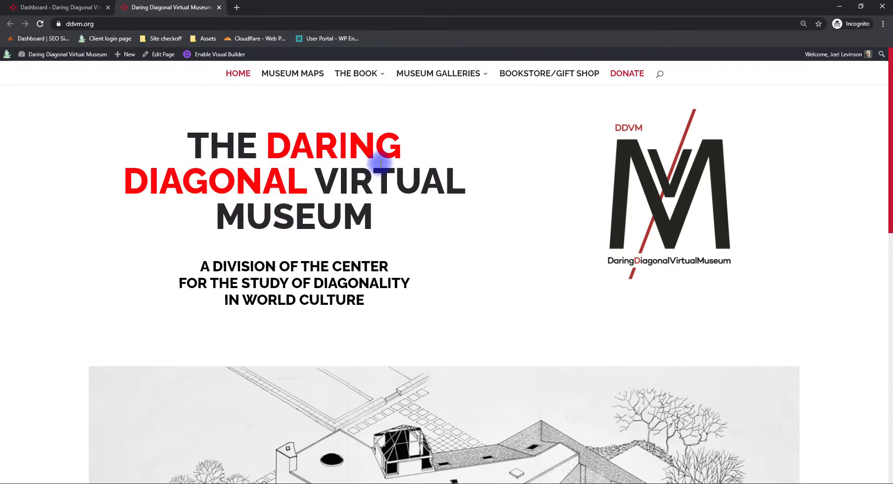
scroll(372, 209, down, 2)
scroll(385, 209, down, 5)
scroll(385, 210, up, 7)
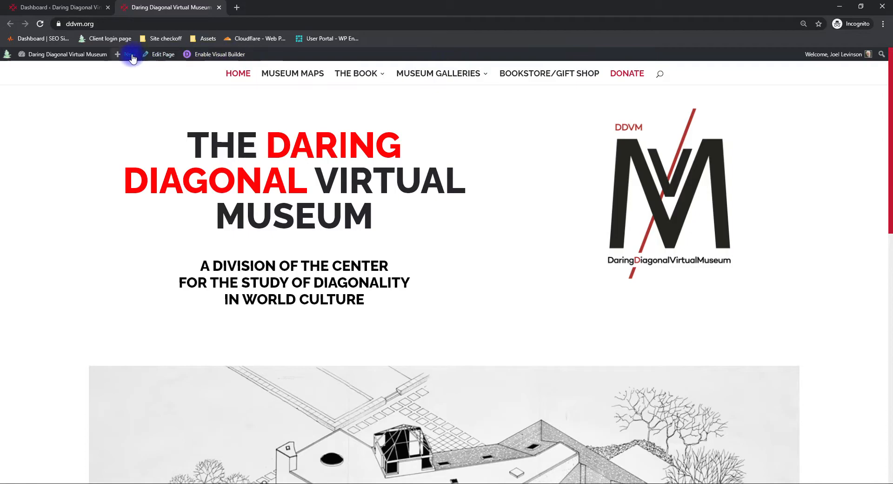
mouse_move(100, 53)
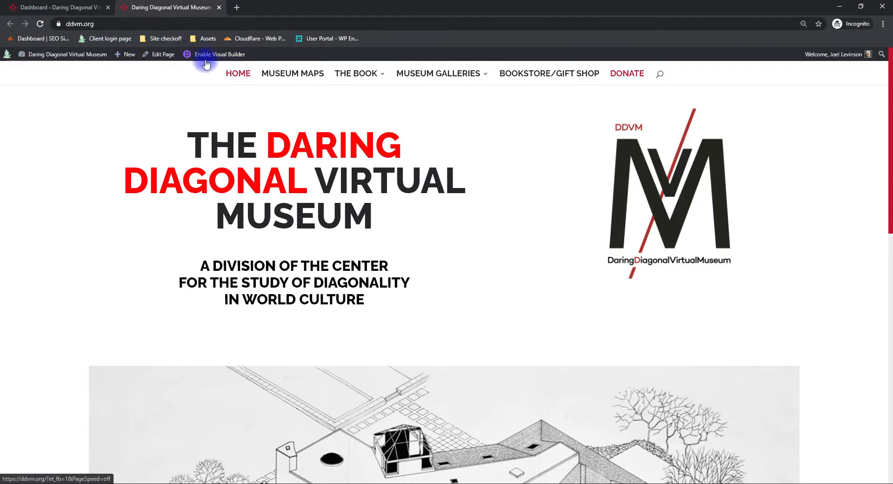
Step: Open the 3.1 – Architecture gallery from Disciplines and Themes under Museum Galleries and browse its entries
mouse_move(470, 80)
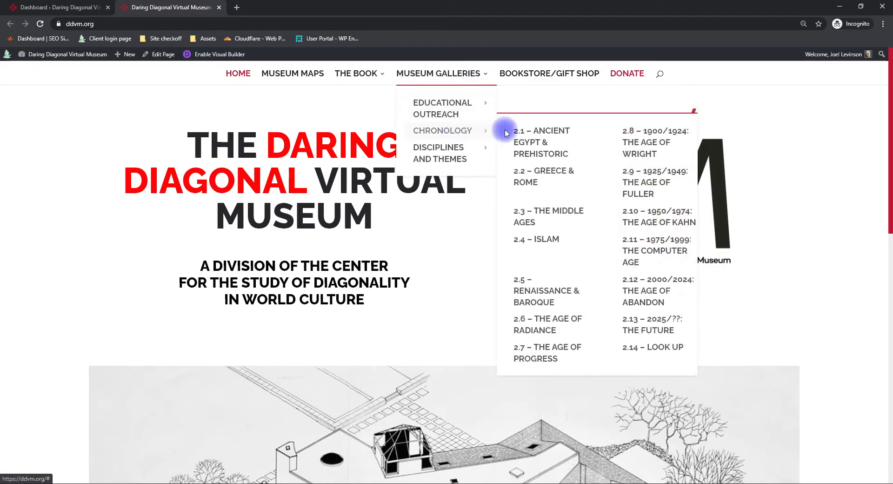
mouse_move(453, 156)
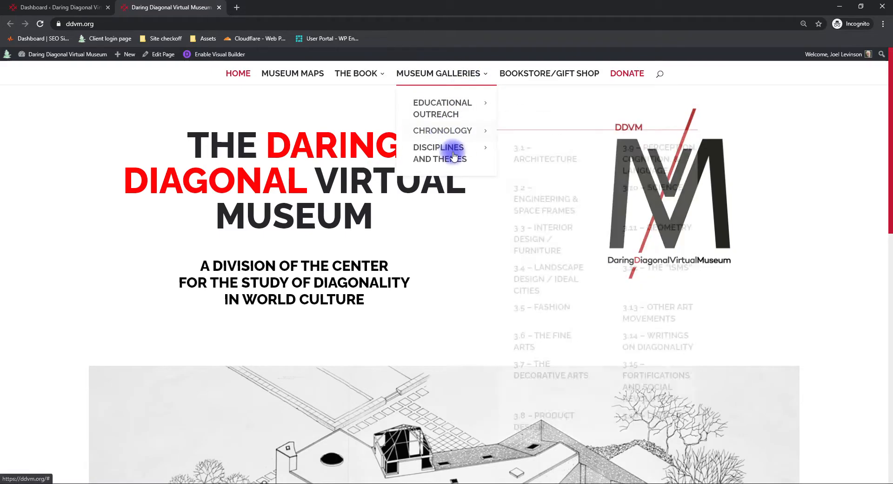
click(542, 209)
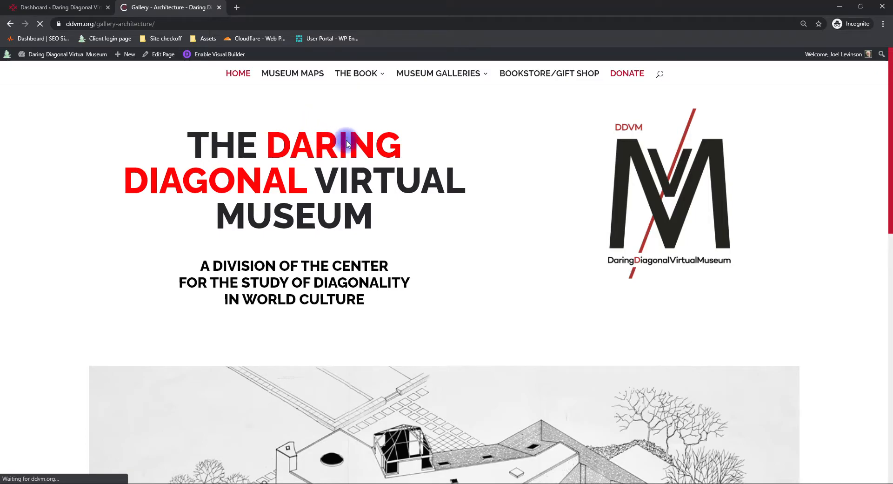
scroll(448, 223, down, 2)
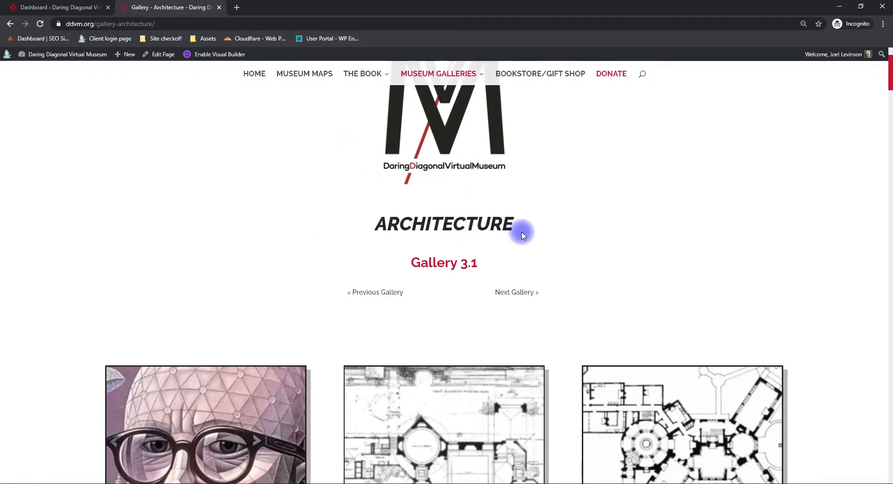
scroll(522, 233, down, 10)
scroll(519, 228, down, 10)
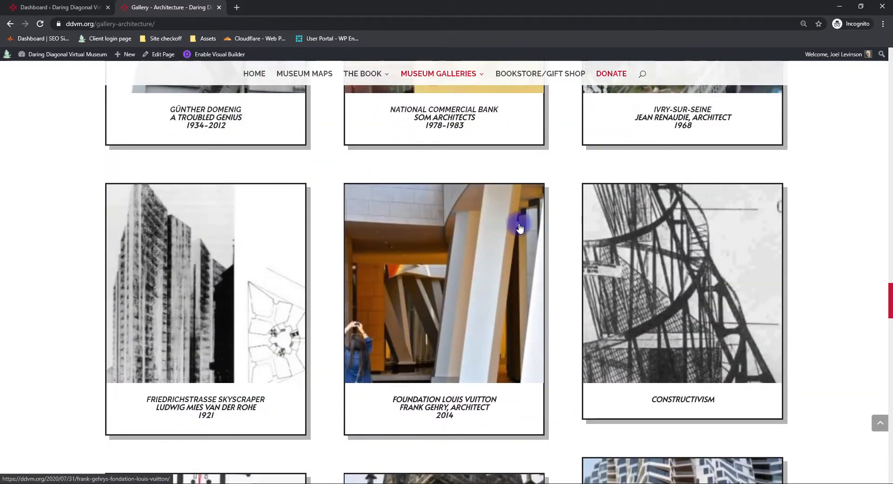
Step: Enable the Visual Builder on the Architecture gallery page and dismiss the Divi welcome message by starting to build
scroll(517, 222, up, 20)
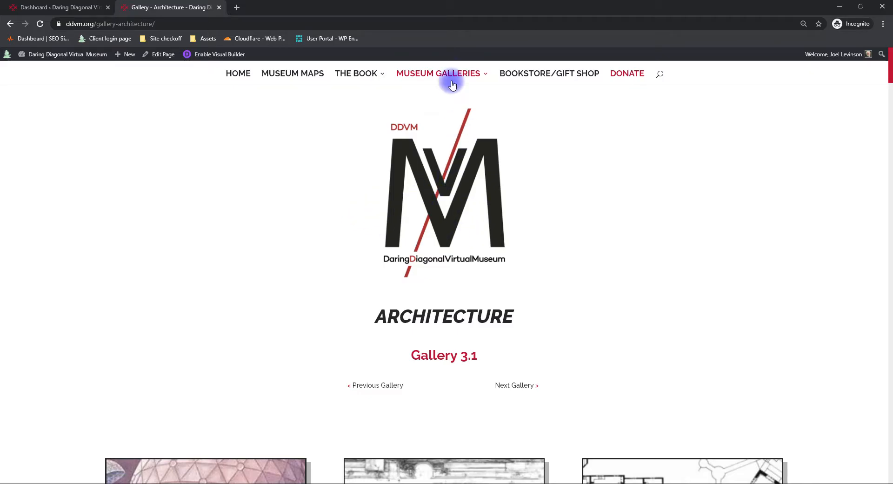
click(223, 57)
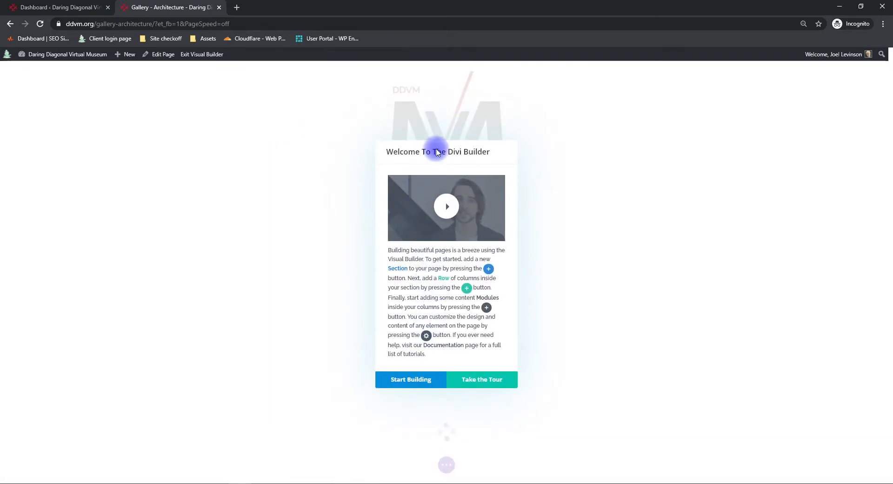
click(417, 382)
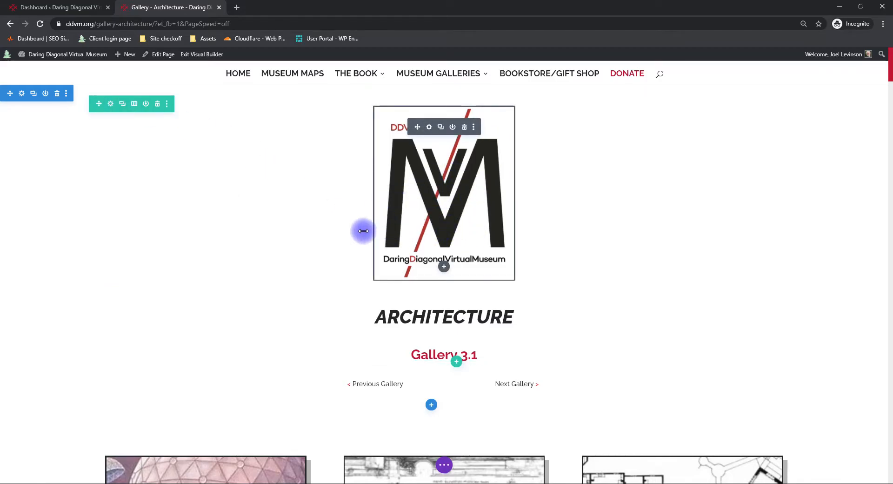
Step: Look over the section, row and module controls on the Architecture gallery page in the builder
scroll(362, 228, down, 6)
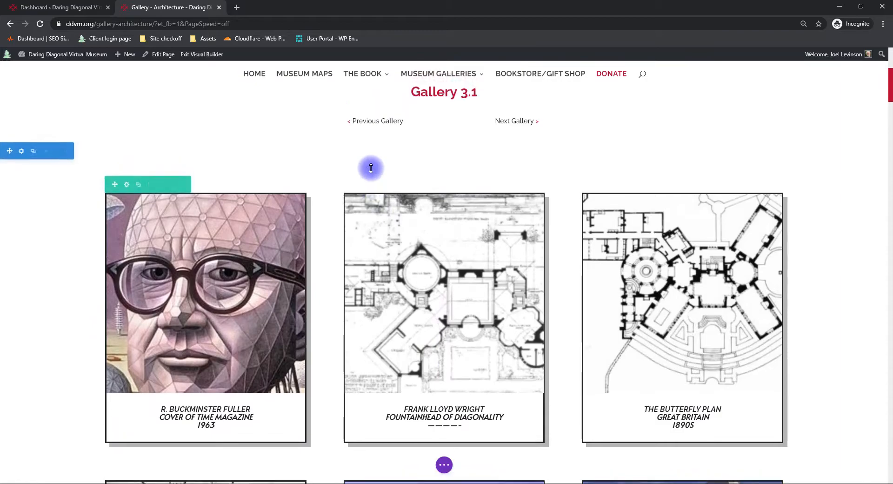
scroll(369, 170, down, 2)
scroll(41, 194, up, 4)
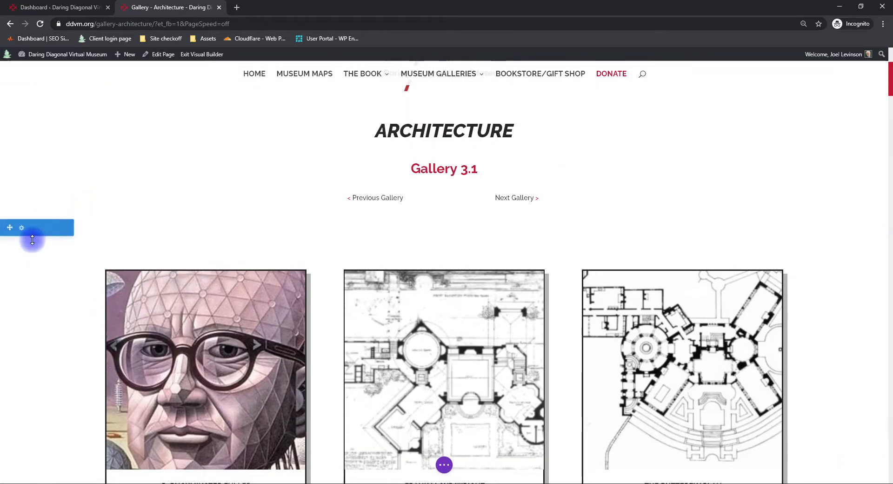
scroll(98, 230, up, 2)
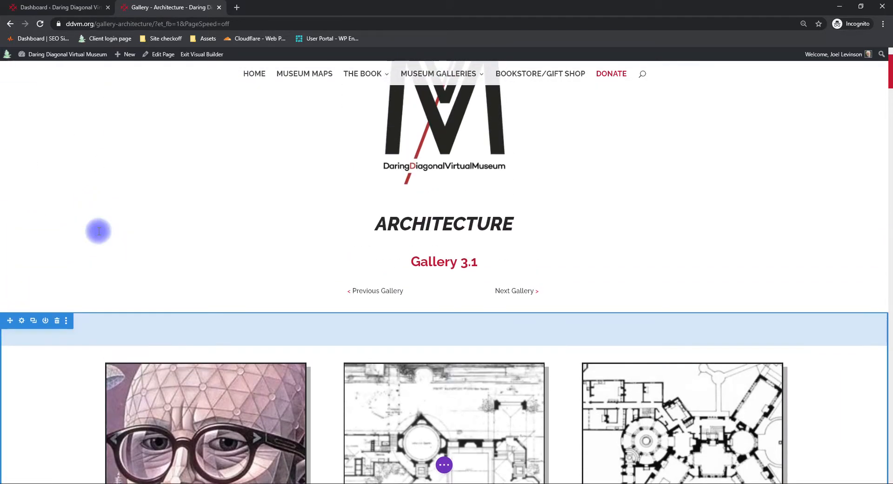
scroll(52, 204, down, 4)
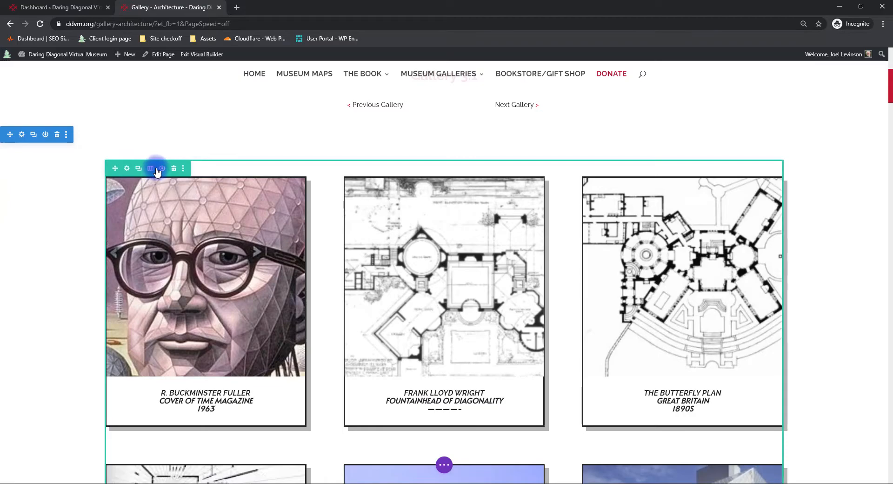
scroll(289, 146, up, 5)
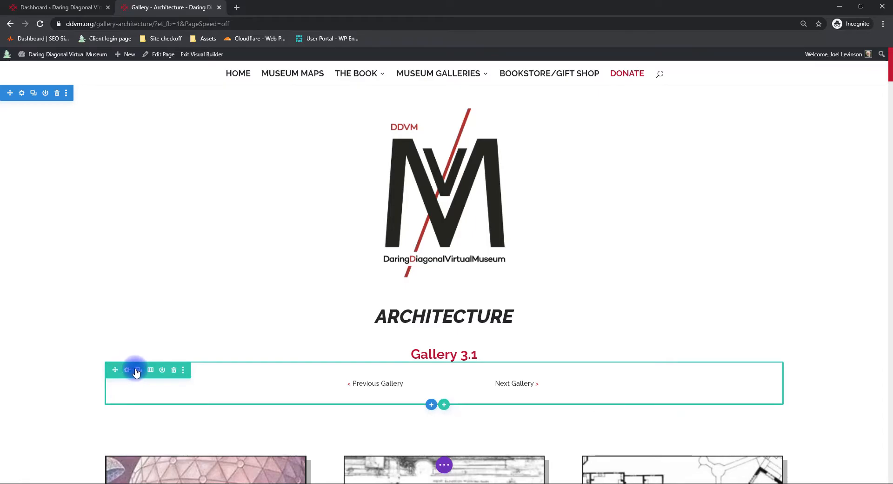
Step: Check the column layout choices for the row with the previous and next gallery links, leaving its layout unchanged
click(150, 370)
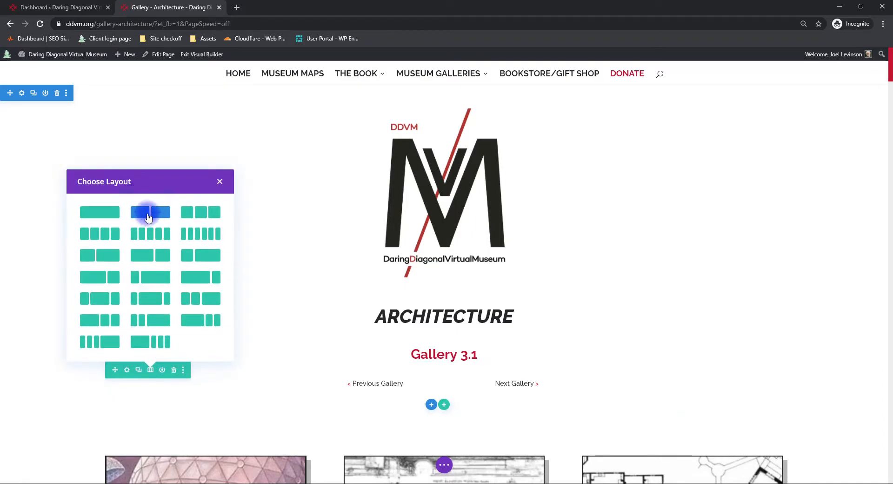
click(221, 182)
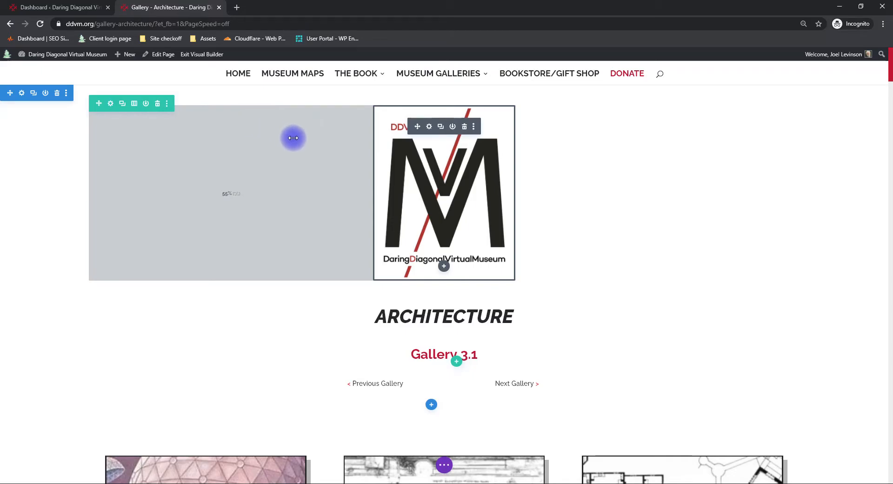
scroll(133, 142, down, 6)
scroll(129, 147, up, 6)
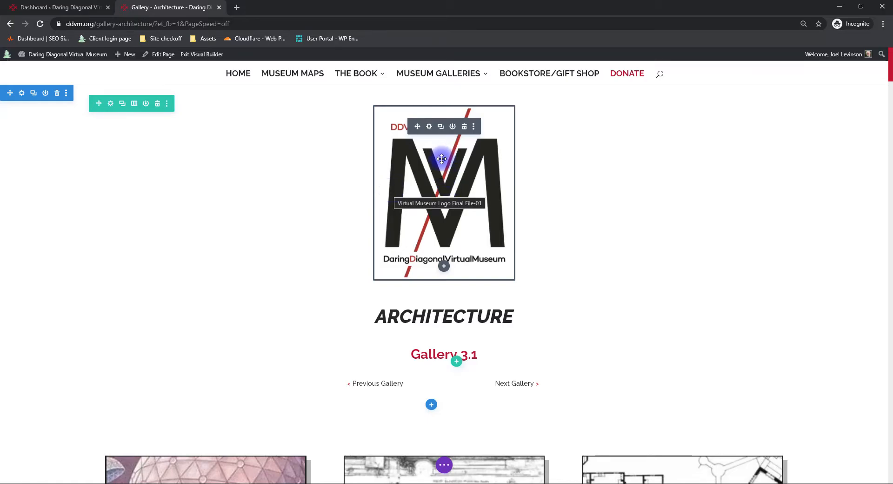
Step: Open the image settings of the museum logo above the Architecture heading and move the dialog clear of the logo
click(429, 126)
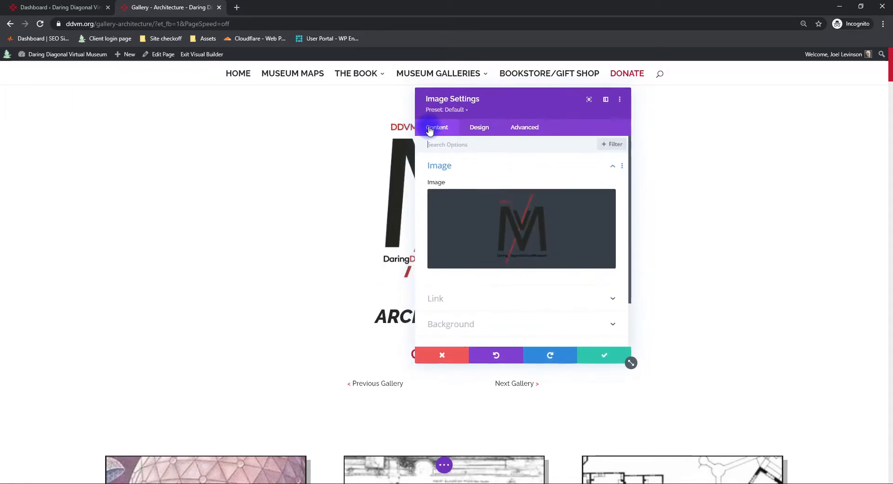
drag(519, 99, 151, 112)
mouse_move(263, 218)
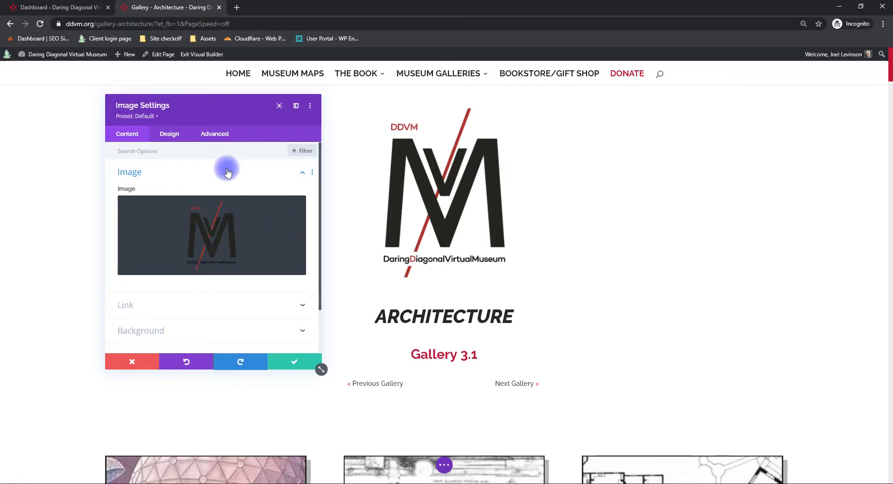
drag(228, 106, 249, 83)
mouse_move(163, 160)
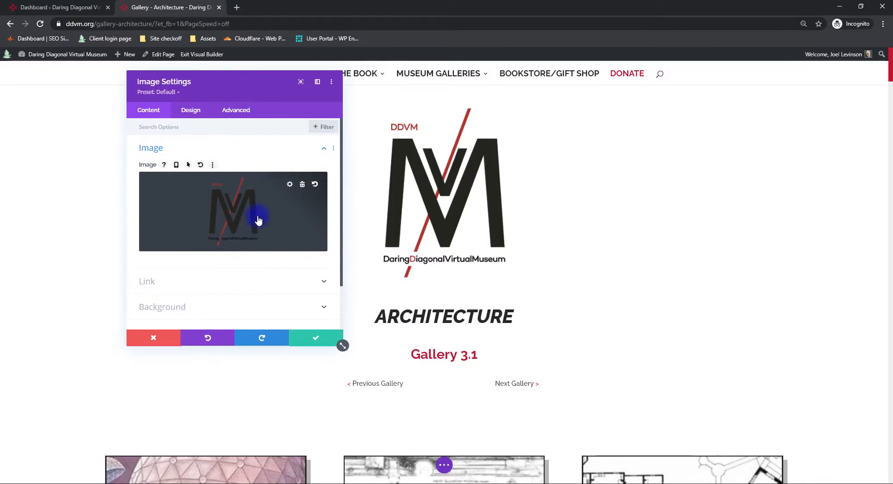
Step: Try replacing the logo with DSC_0576-Version-2-1.jpg from the Media Library, and discard the change
click(290, 185)
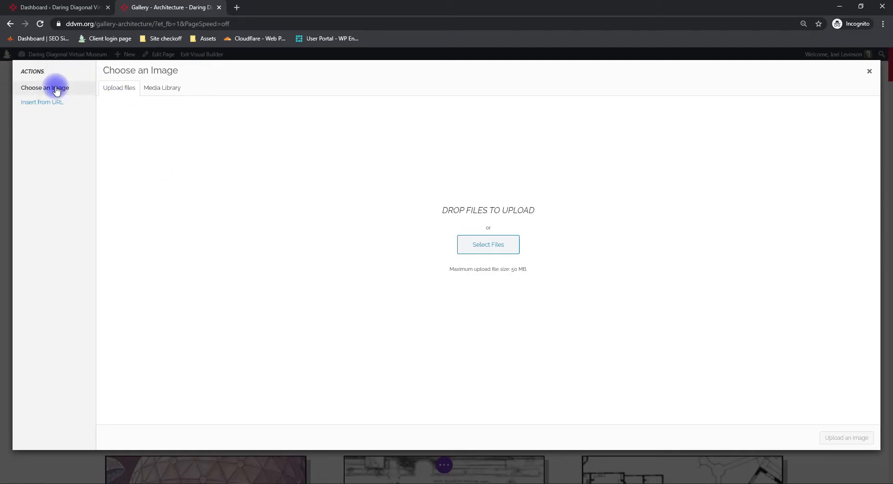
click(161, 95)
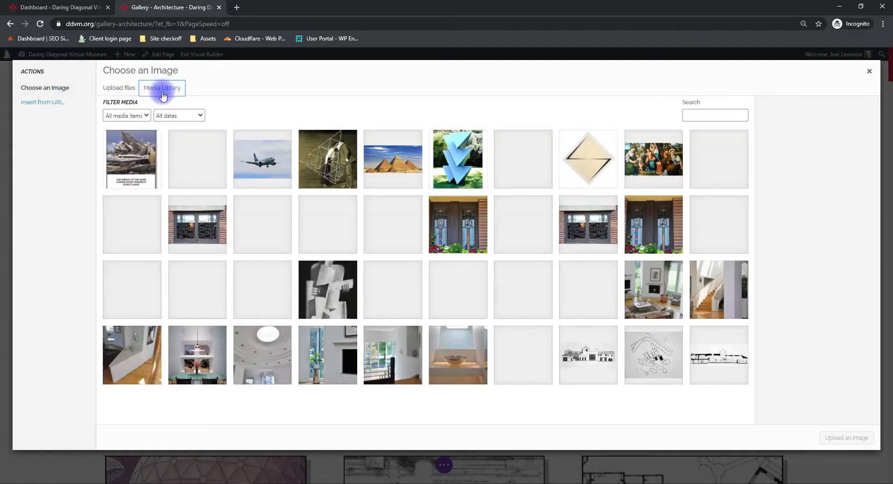
scroll(448, 204, down, 2)
scroll(448, 203, down, 15)
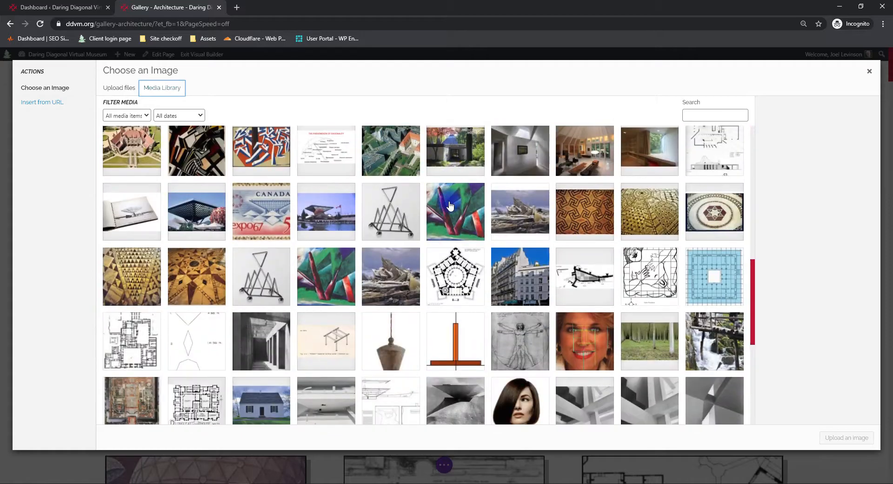
scroll(457, 231, up, 15)
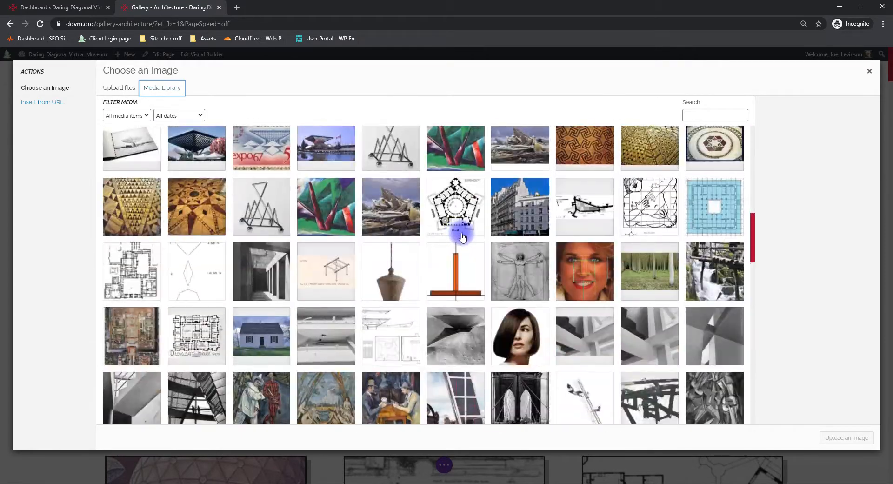
click(461, 213)
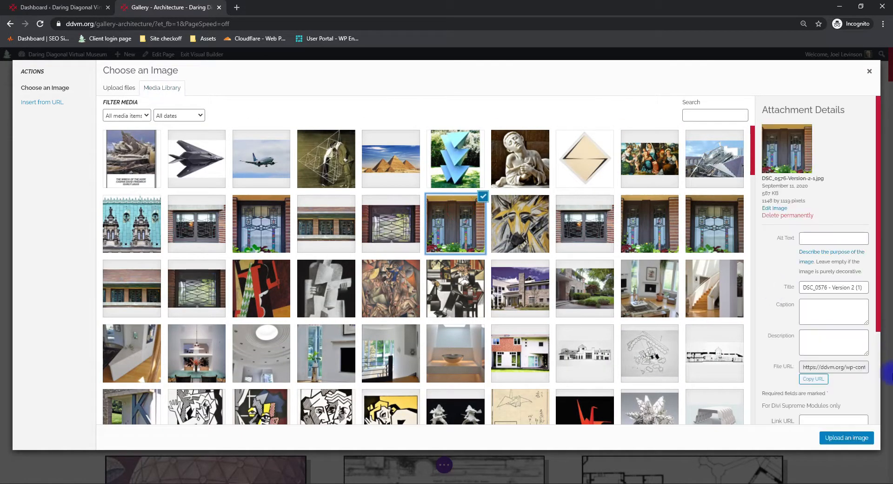
click(846, 437)
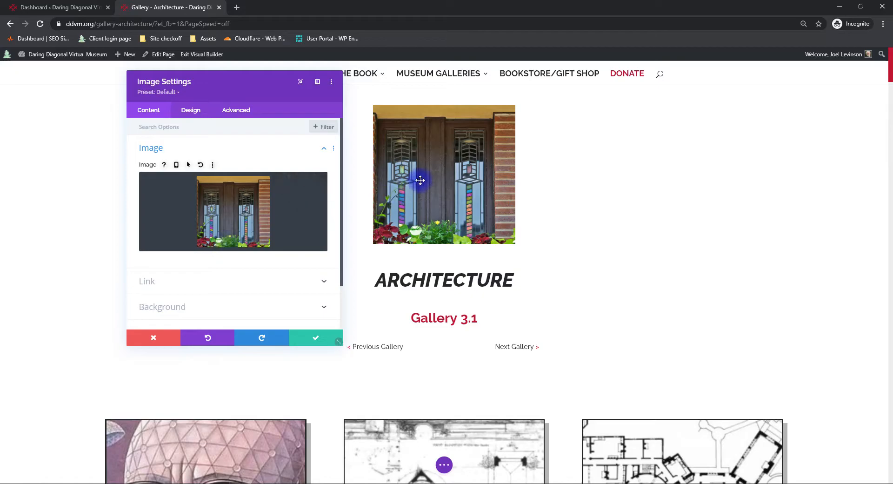
click(155, 339)
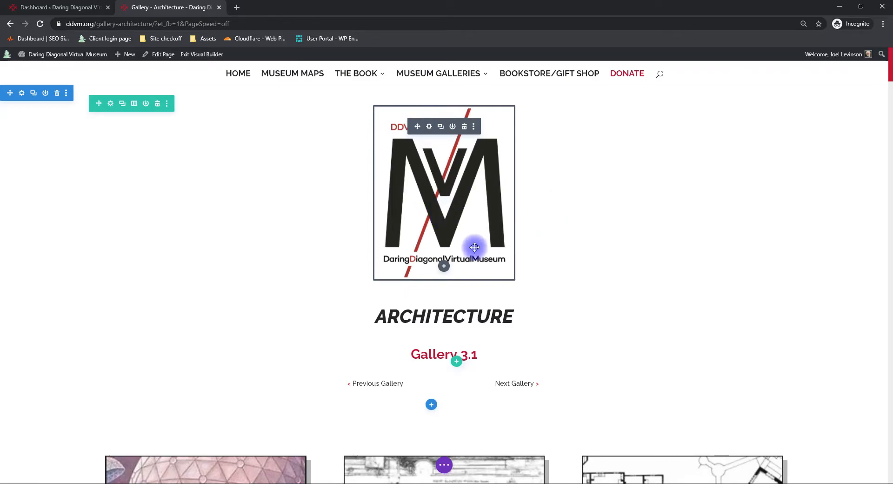
Step: Reopen the logo's image settings and review its content options, including the link URL and link target
click(430, 127)
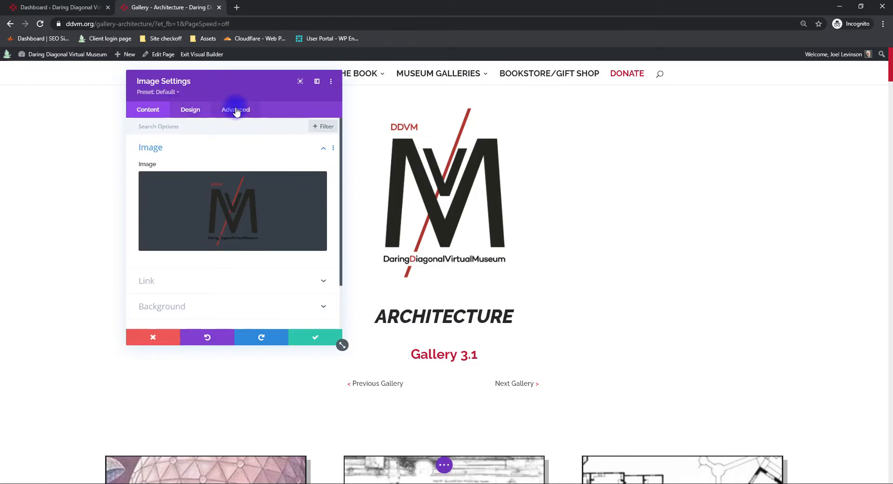
scroll(191, 165, down, 2)
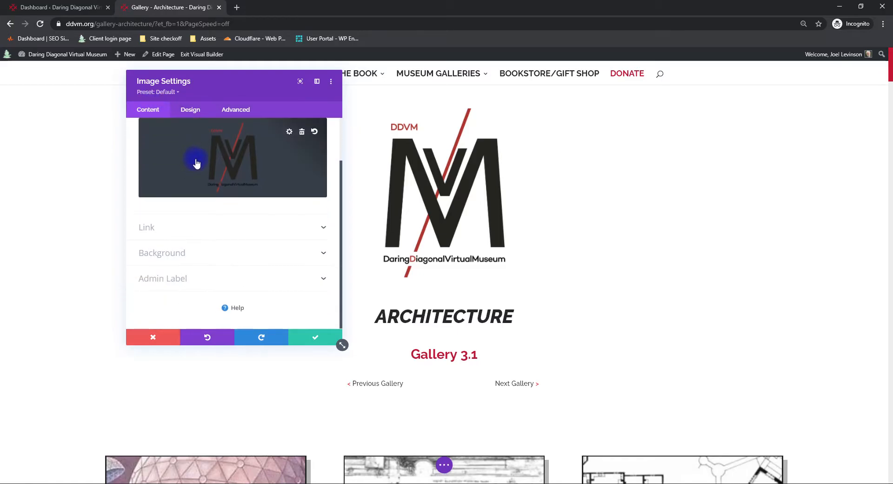
scroll(191, 260, up, 2)
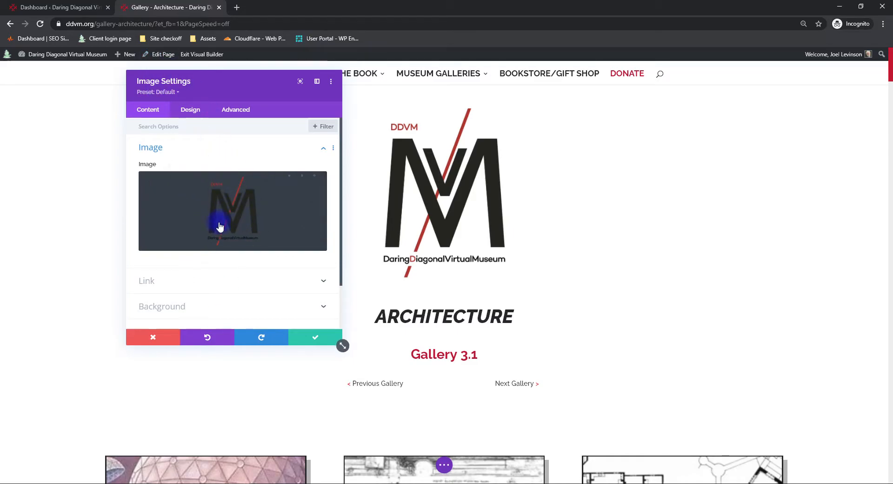
click(212, 283)
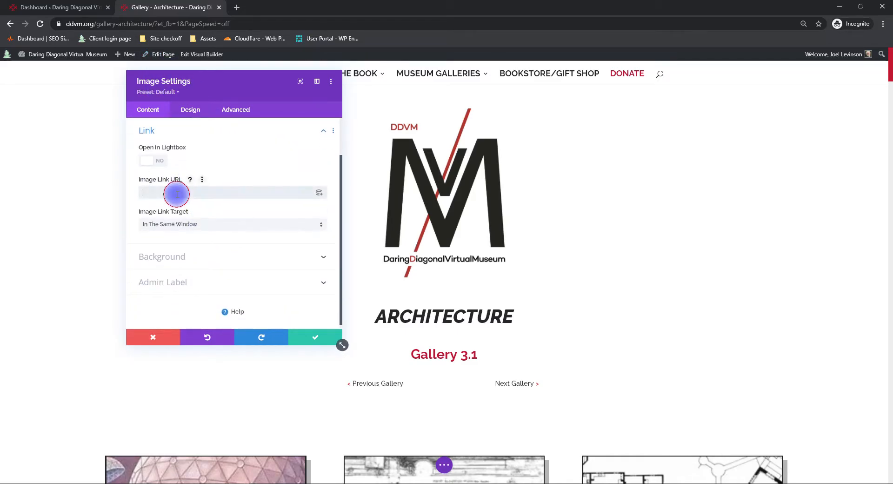
scroll(192, 181, up, 1)
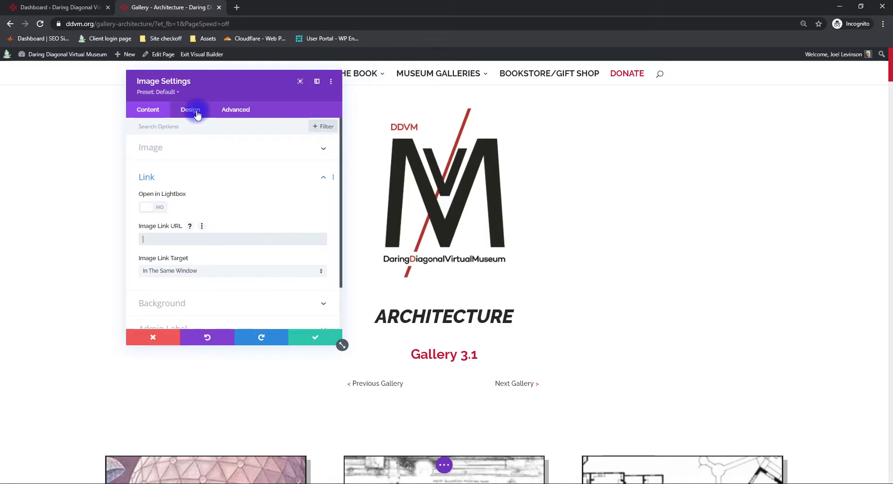
Step: Try the different image alignments in the logo's design settings and set the alignment to centre, keeping the dialog clear of the logo
click(197, 114)
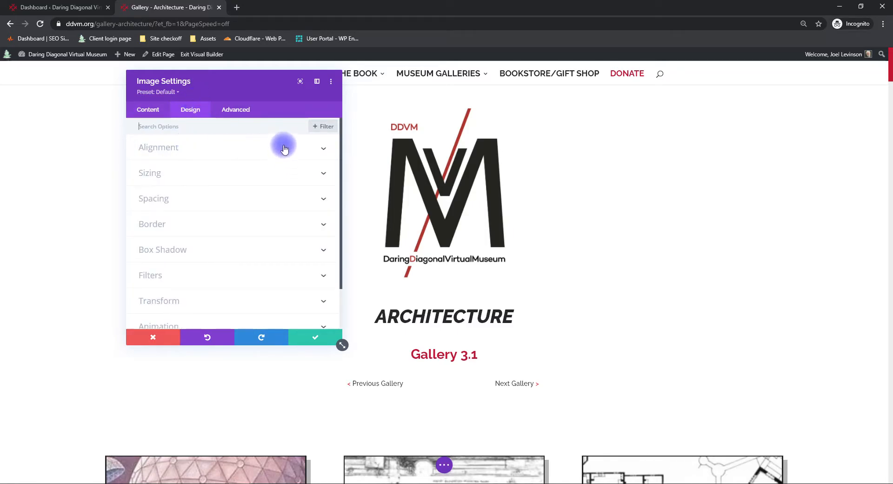
drag(267, 84, 194, 82)
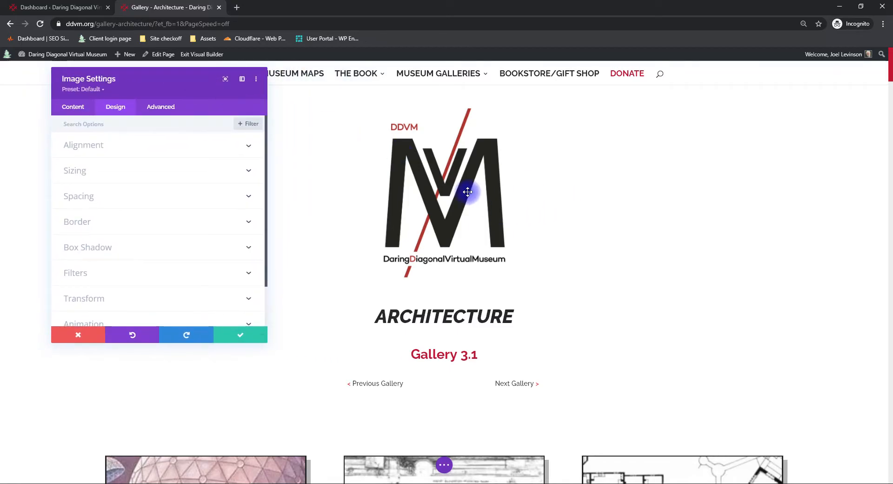
click(129, 151)
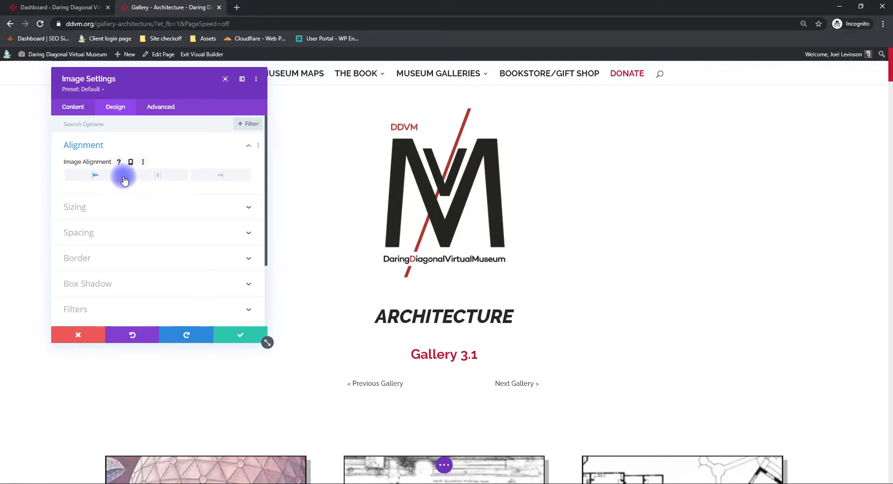
click(200, 179)
click(183, 175)
drag(182, 92, 667, 94)
click(597, 195)
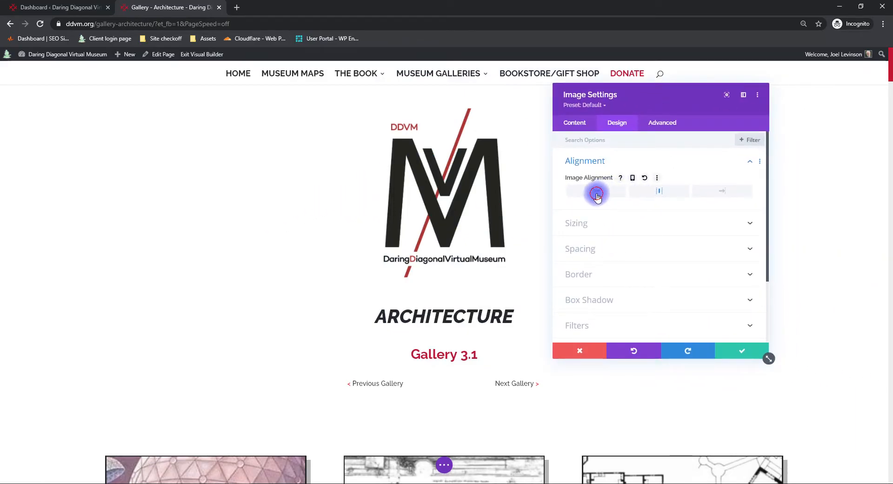
click(735, 198)
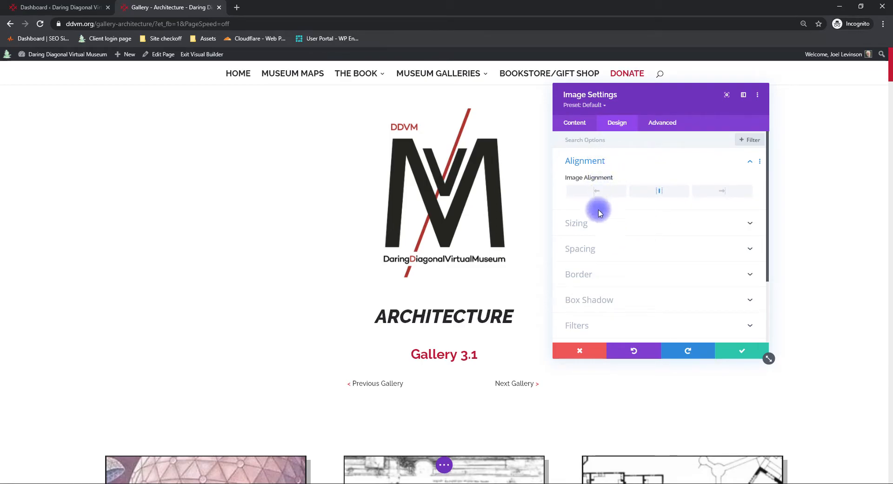
Step: Read the help text for the logo's image alignment and review its sizing options, including width and module alignment
scroll(599, 251, down, 2)
scroll(602, 223, up, 2)
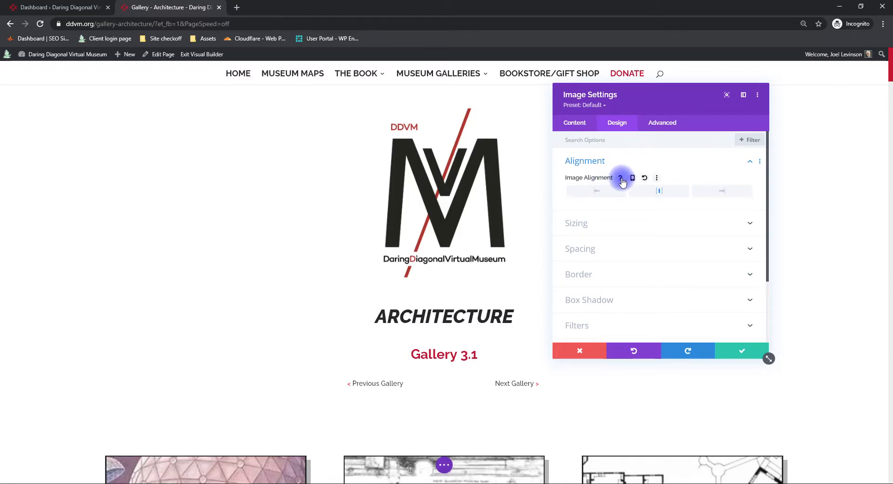
click(621, 178)
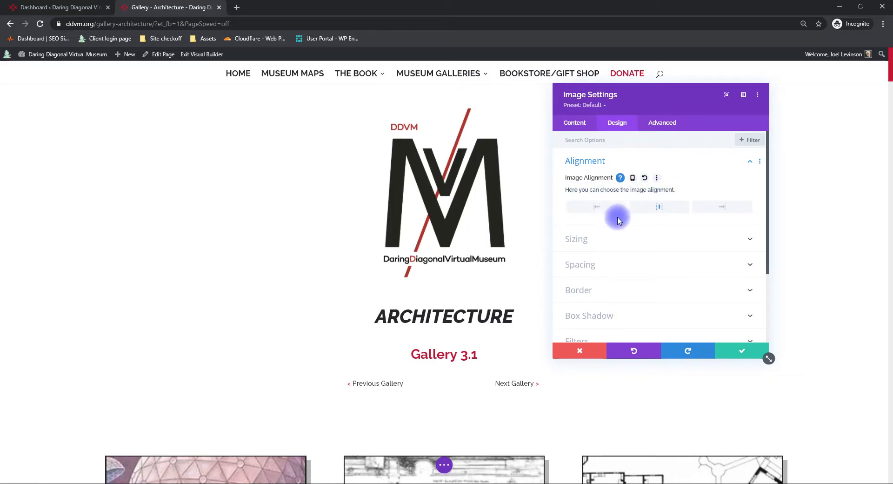
click(601, 241)
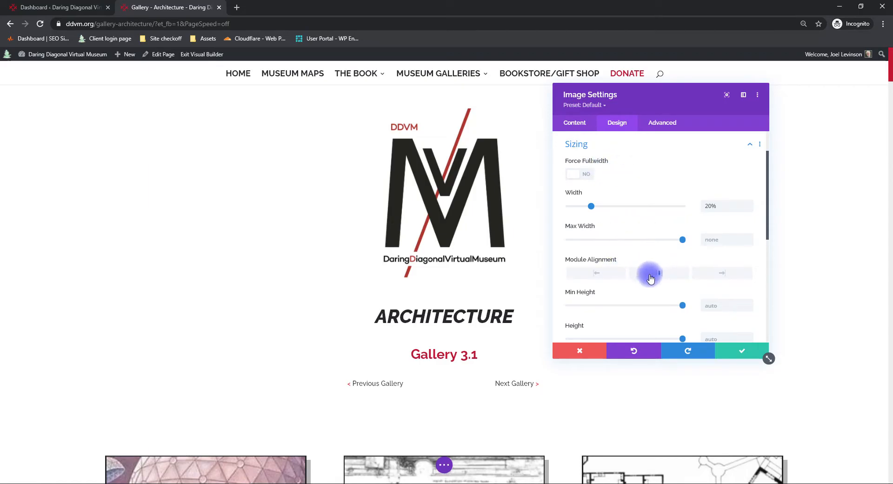
scroll(638, 200, down, 2)
scroll(637, 158, up, 2)
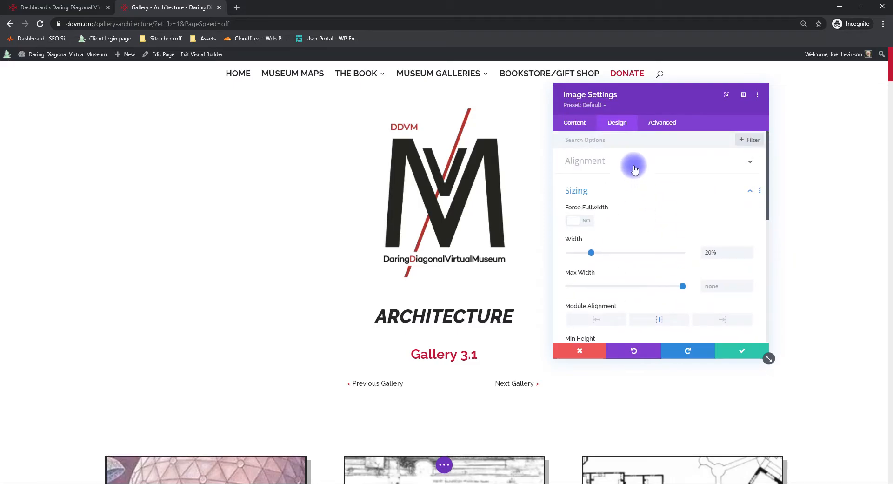
Step: Try the left and right module alignments in the logo's sizing options, and return the alignment to centre
scroll(634, 218, down, 2)
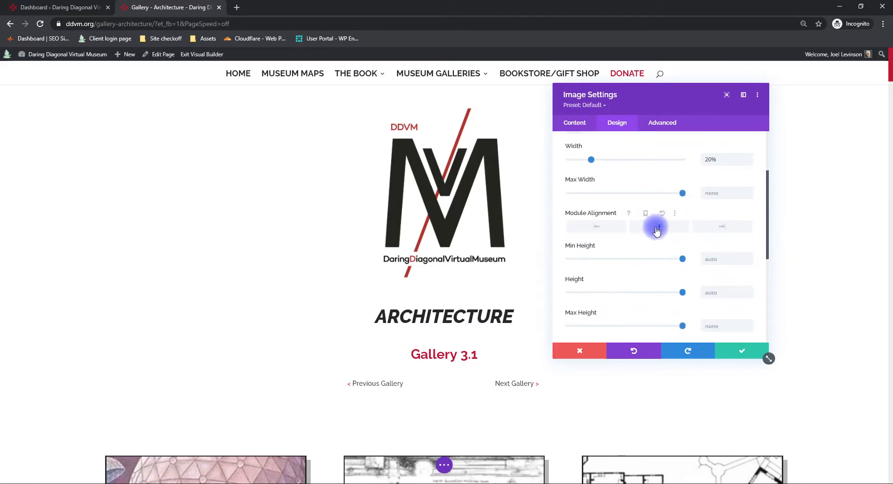
click(611, 225)
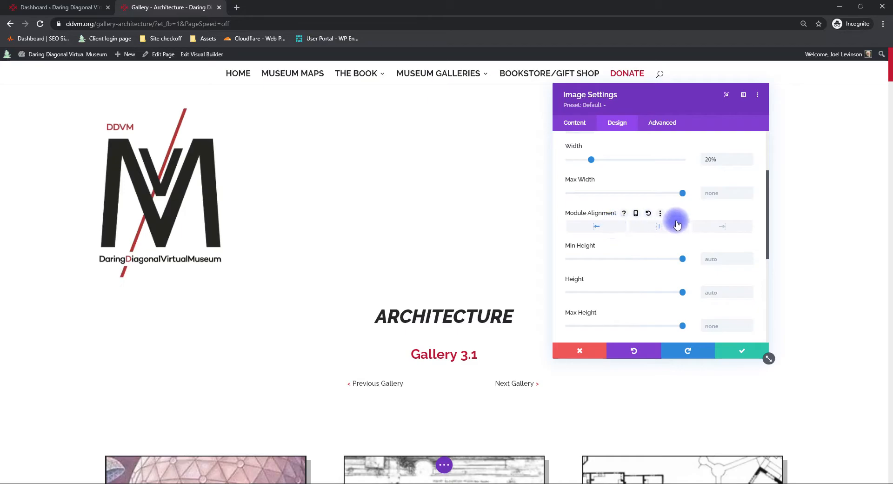
click(715, 228)
click(656, 226)
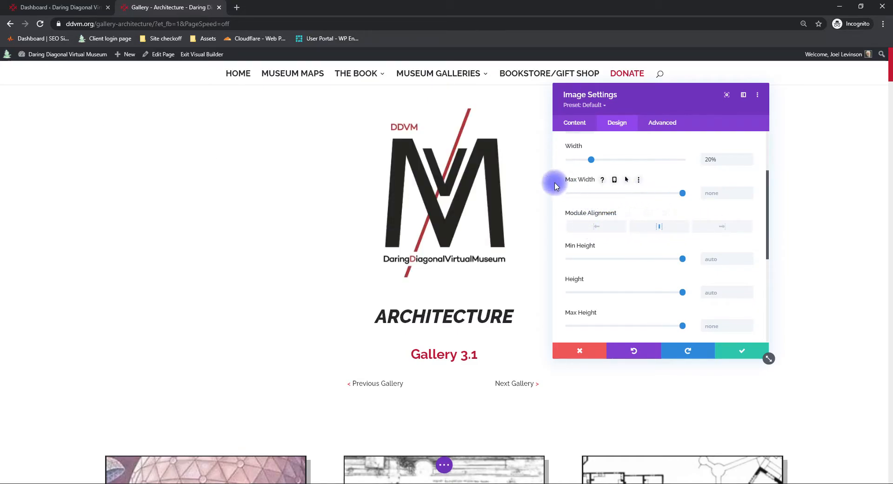
Step: Review the logo's image alignment options again, and collapse them
scroll(595, 186, up, 2)
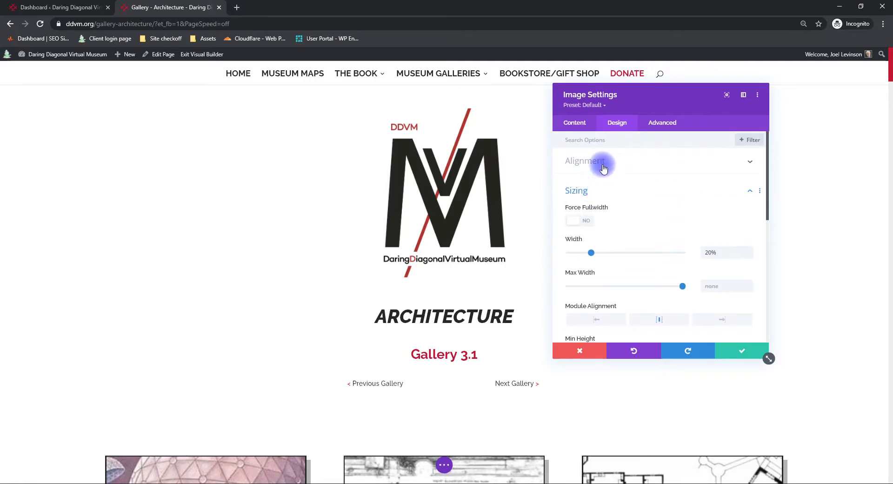
click(603, 168)
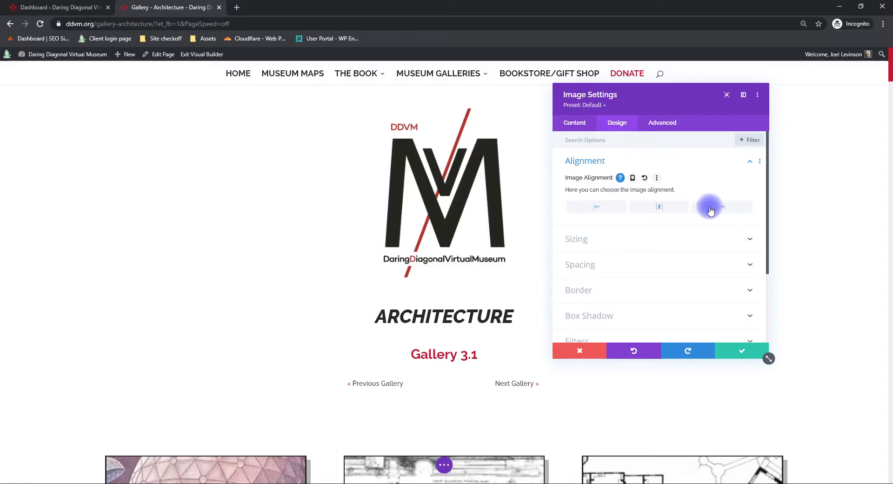
click(595, 163)
Step: Try logo widths of 100% and 18% in the sizing options, and set the width back to 20%
click(592, 188)
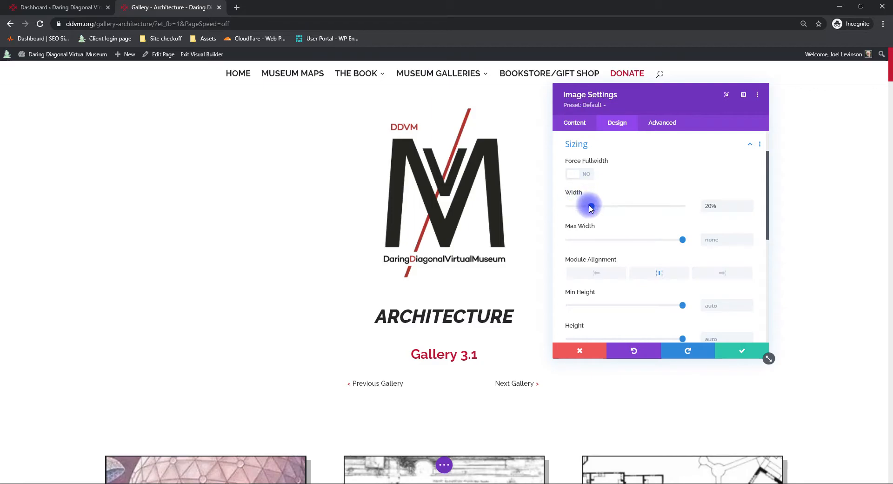
drag(592, 205, 721, 205)
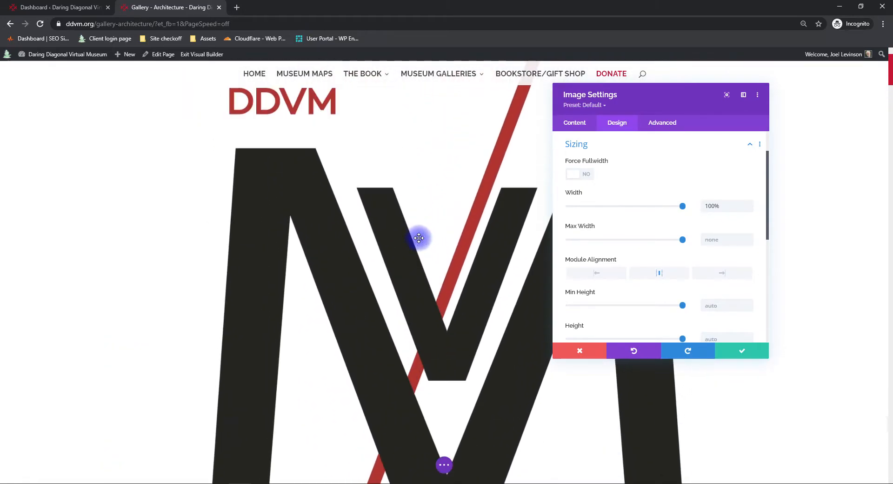
scroll(418, 238, down, 2)
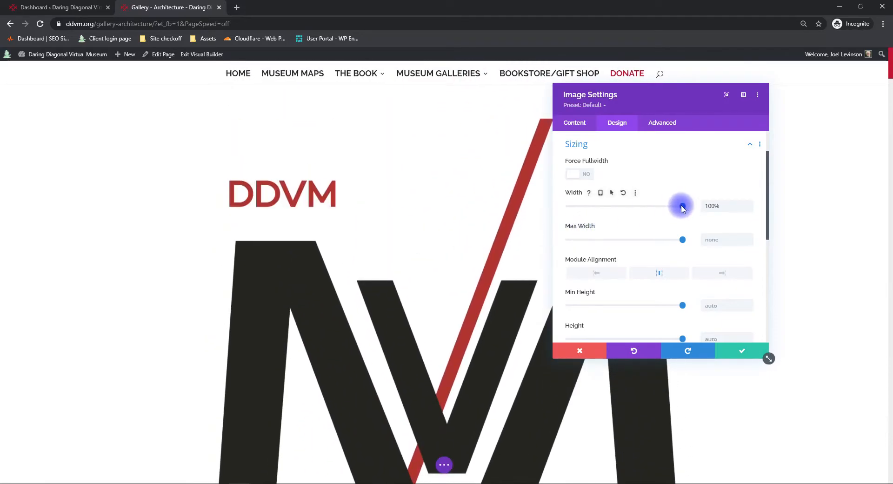
drag(683, 206, 588, 206)
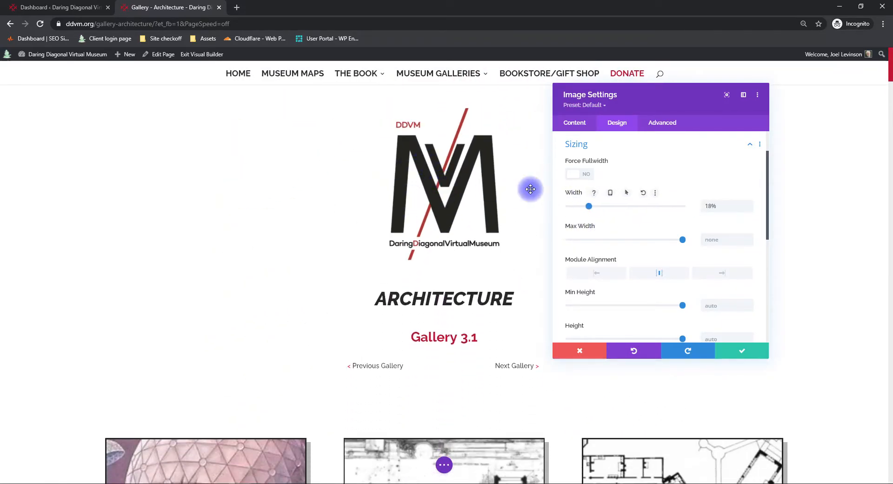
click(749, 203)
click(749, 203)
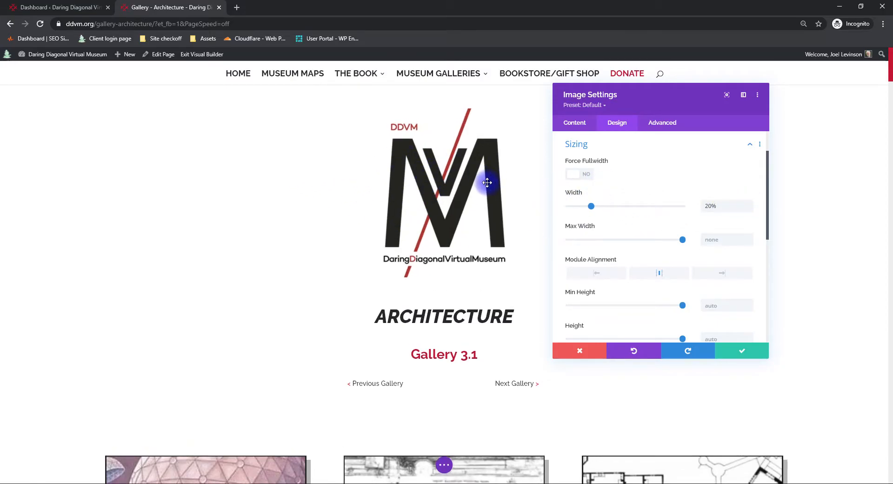
Step: Review the logo's remaining sizing options, including maximum width, module alignment and the height settings
scroll(636, 225, down, 2)
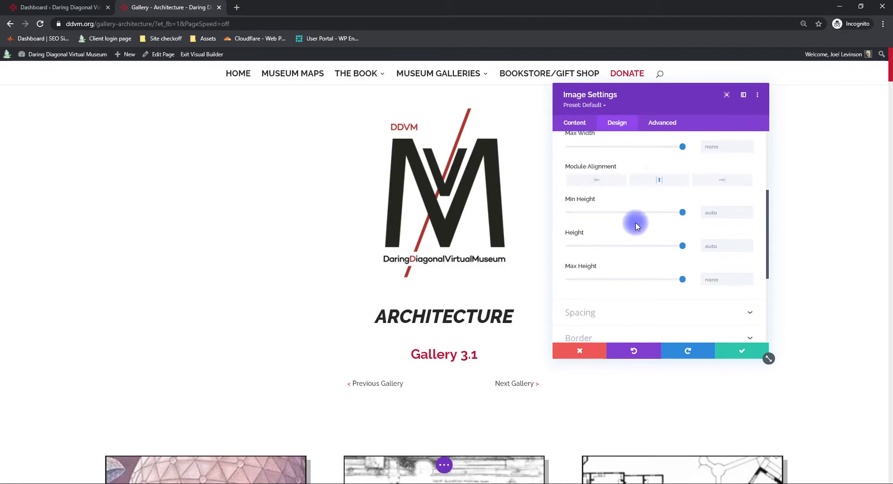
scroll(640, 246, down, 1)
scroll(633, 237, up, 3)
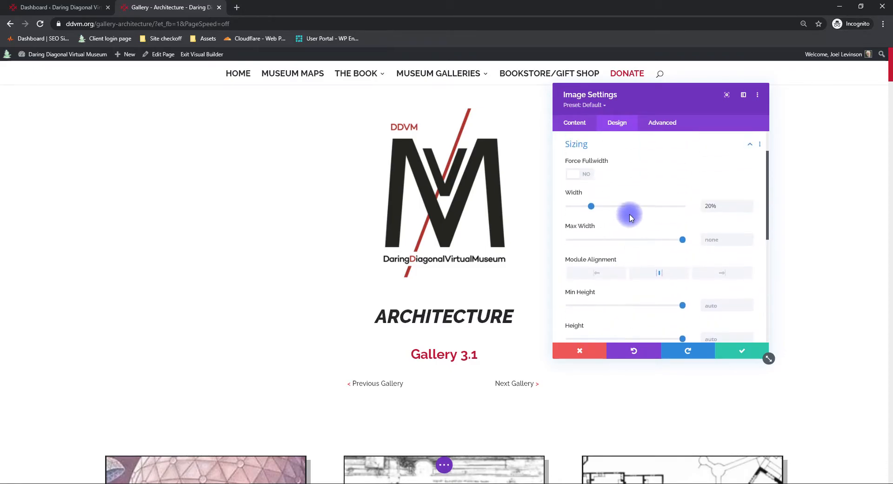
scroll(612, 273, down, 2)
scroll(612, 249, up, 1)
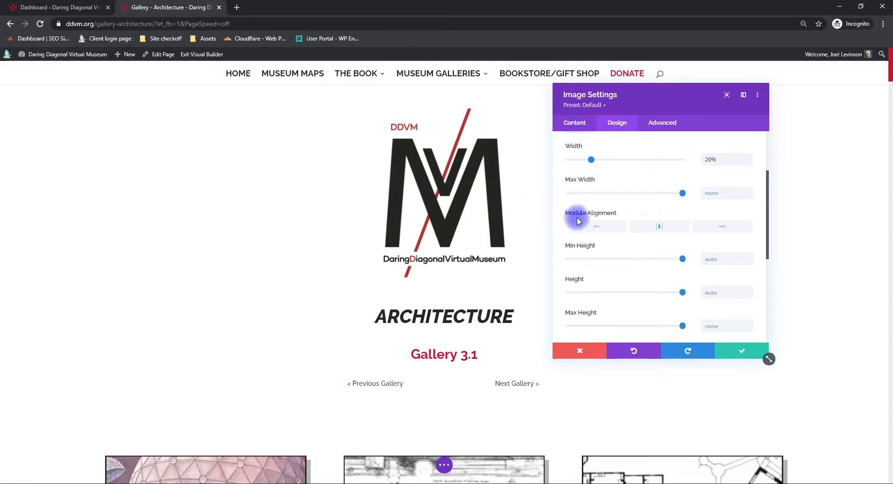
Step: Open the logo's spacing options and clear its left margin, keeping the bottom margin at 3vw
scroll(577, 220, down, 4)
click(618, 175)
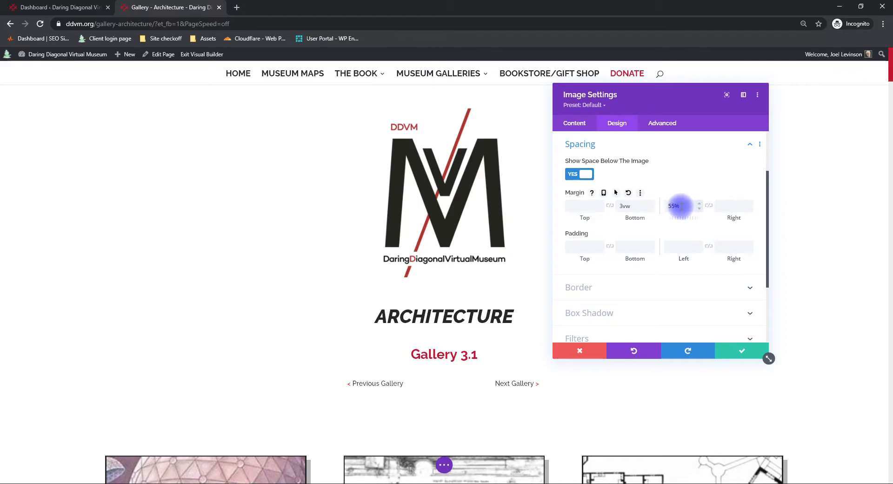
drag(680, 206, 651, 209)
key(BackSpace)
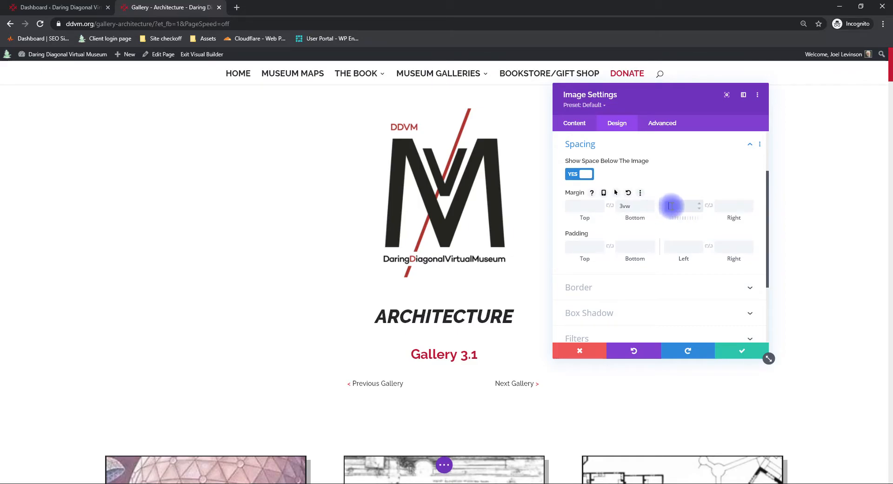
drag(638, 208, 607, 209)
click(610, 231)
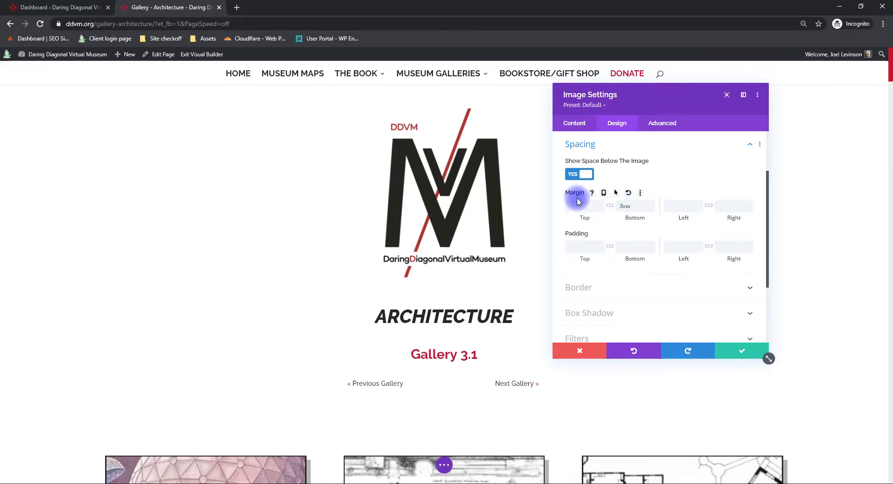
Step: Read the help text for the logo's padding, try a bottom padding of 50px, and clear it
click(596, 233)
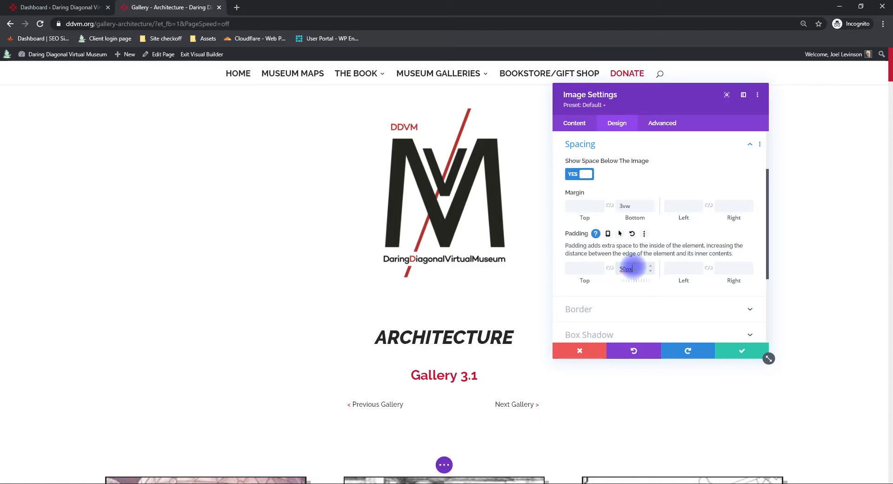
drag(639, 270, 611, 268)
key(BackSpace)
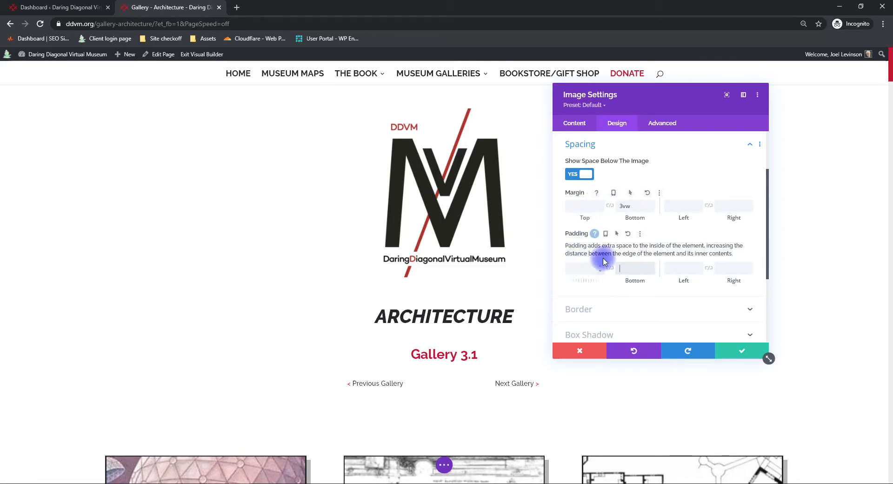
Step: Open the logo's border options and increase the border width to put a thick dark frame on all sides
scroll(564, 231, up, 3)
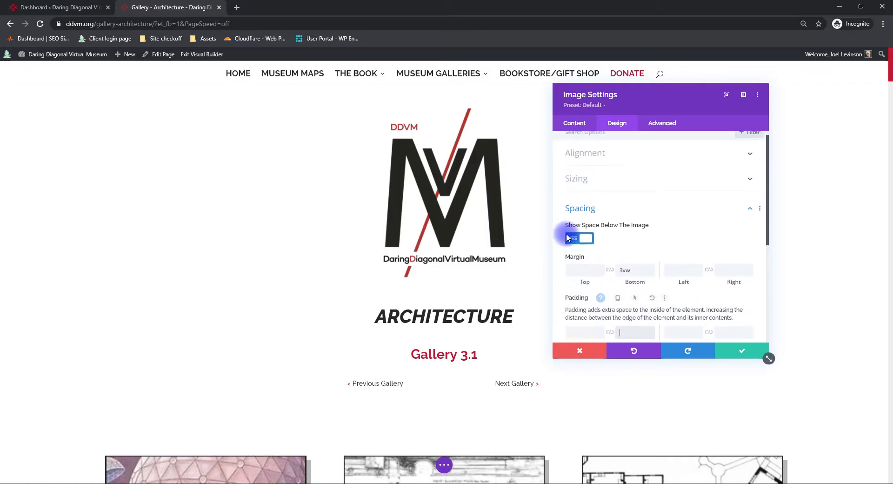
scroll(610, 291, down, 4)
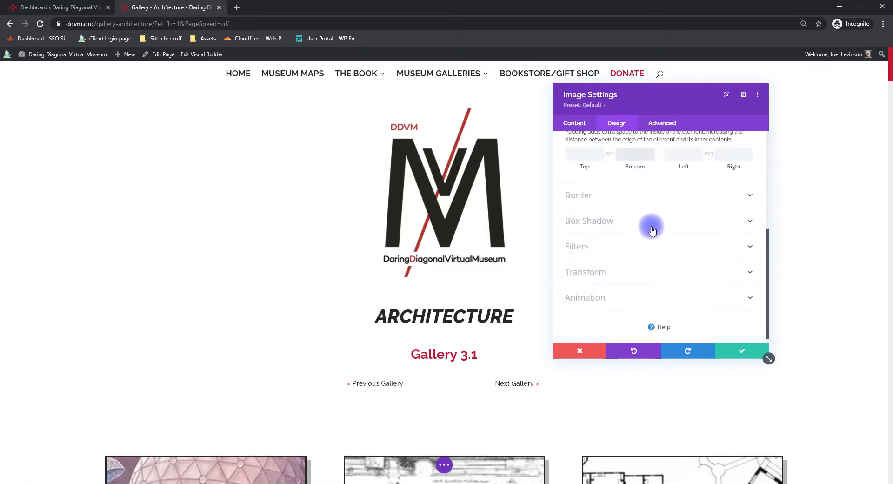
click(638, 197)
click(577, 183)
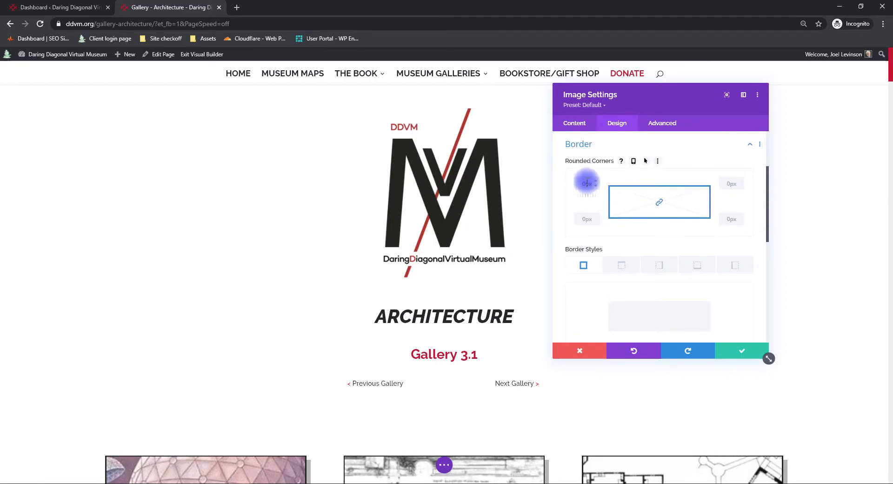
click(578, 163)
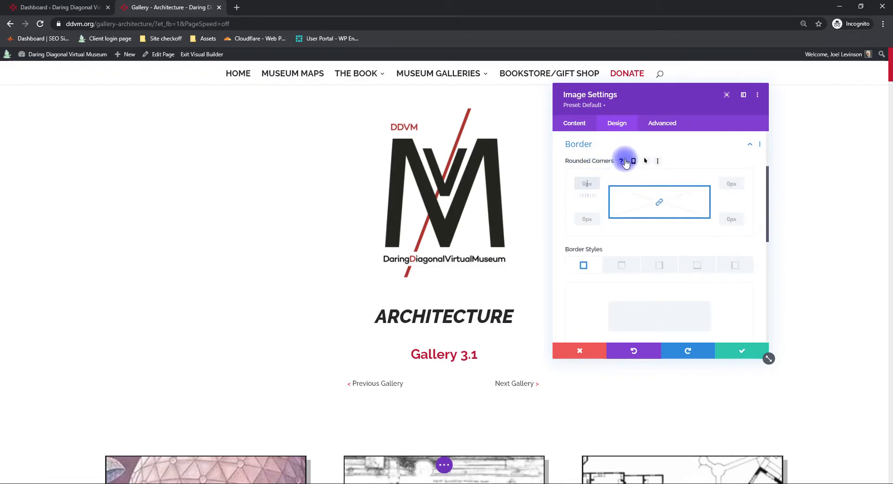
scroll(589, 209, down, 2)
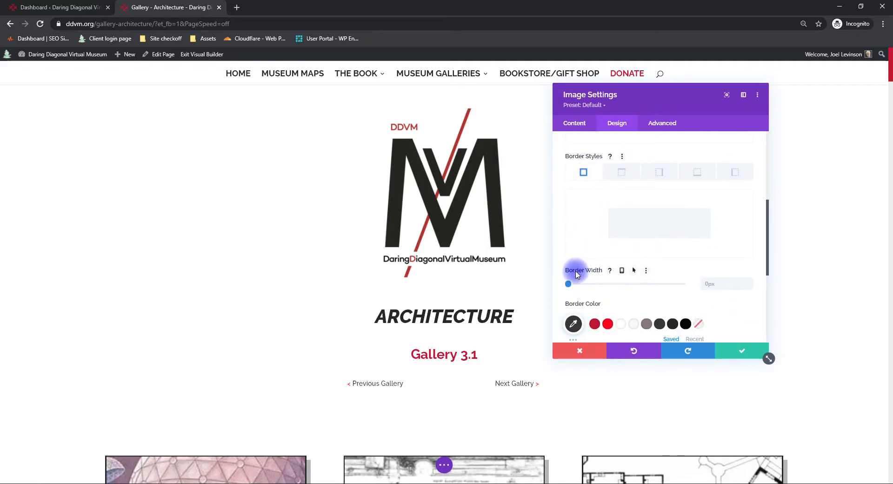
drag(568, 284, 591, 285)
scroll(618, 249, up, 4)
scroll(594, 252, down, 2)
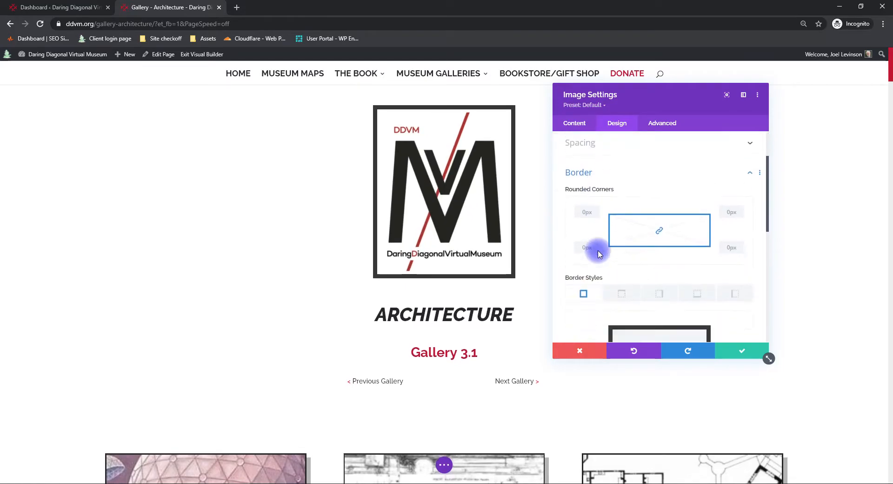
Step: Try rounded corners of 50px and 10px on the logo's border, and set all four corners to 50px
click(584, 184)
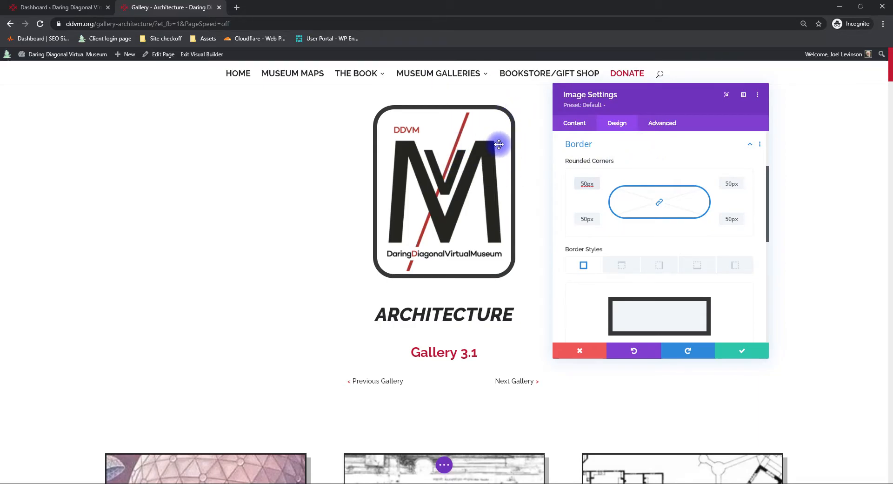
click(572, 188)
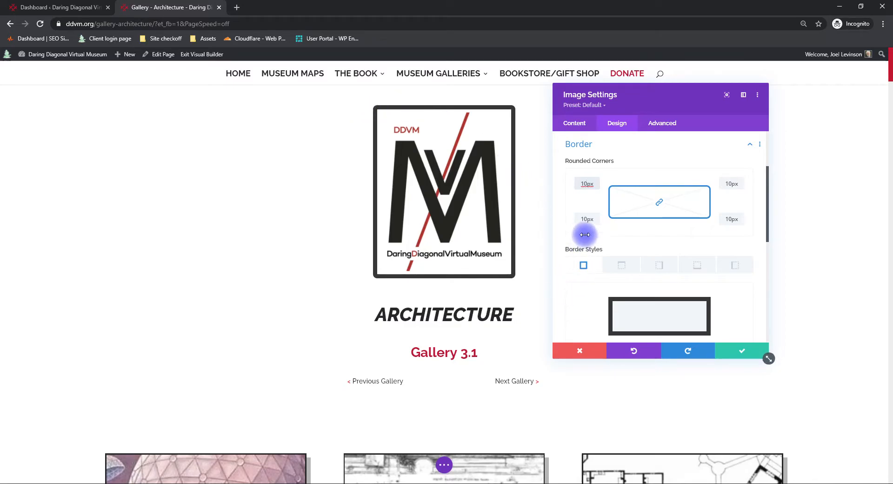
drag(586, 183, 579, 206)
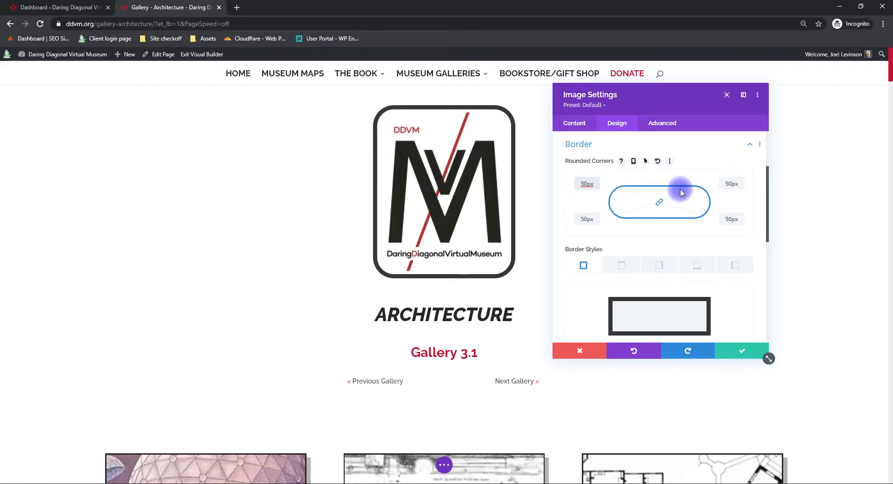
Step: Unlink the logo's rounded corners, reset the bottom-left and top-right ones to 0px, and discard all changes to the image
click(660, 202)
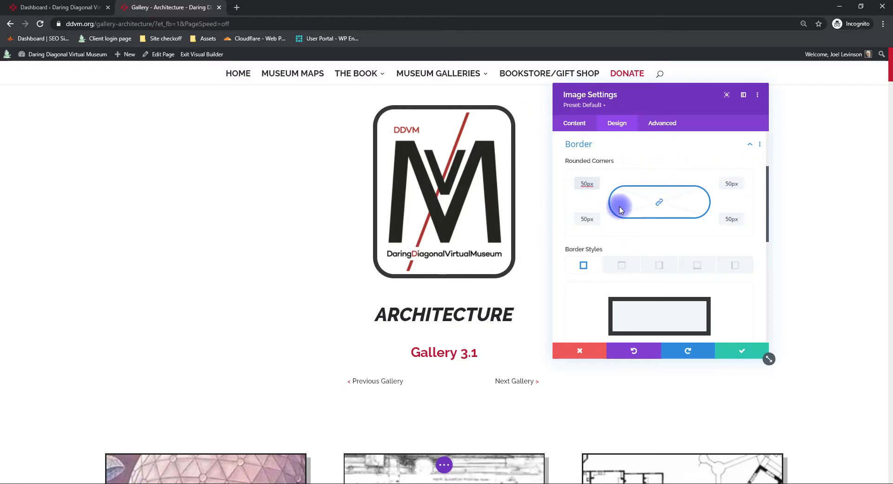
click(659, 202)
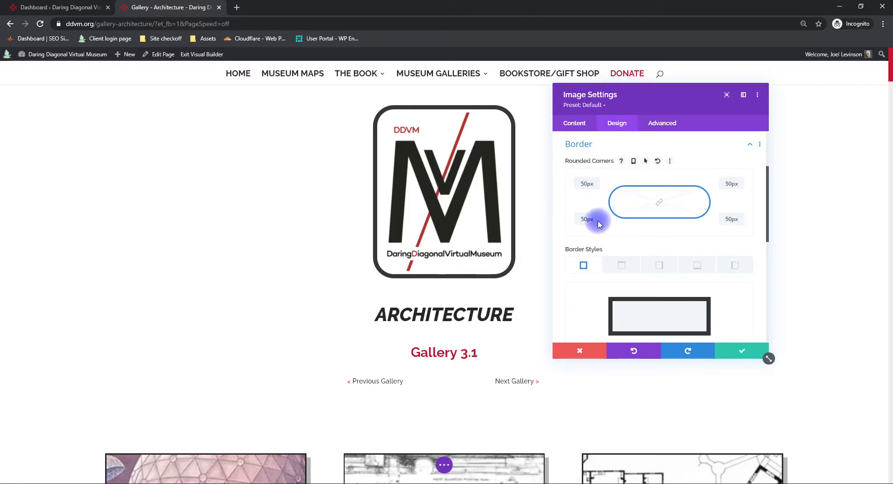
drag(587, 220, 548, 216)
drag(742, 183, 709, 183)
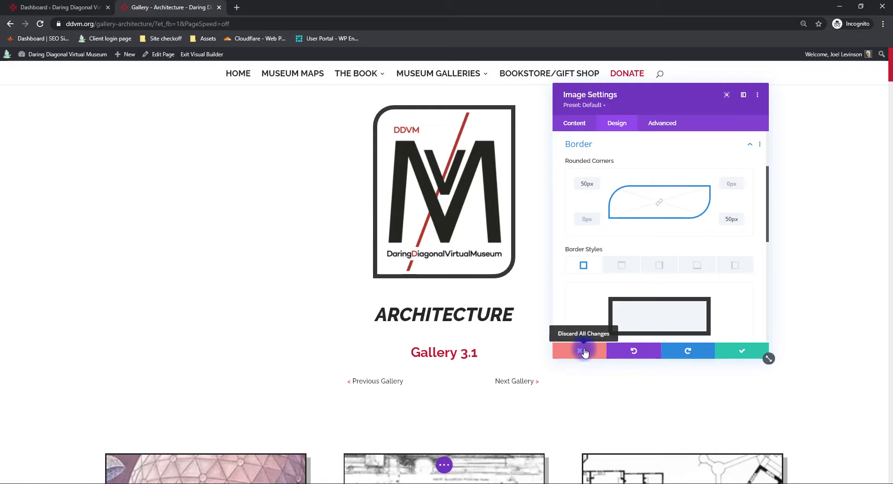
click(582, 353)
Step: Open the Architecture heading's text settings and replace its text with "This is how you change text"
scroll(418, 304, down, 2)
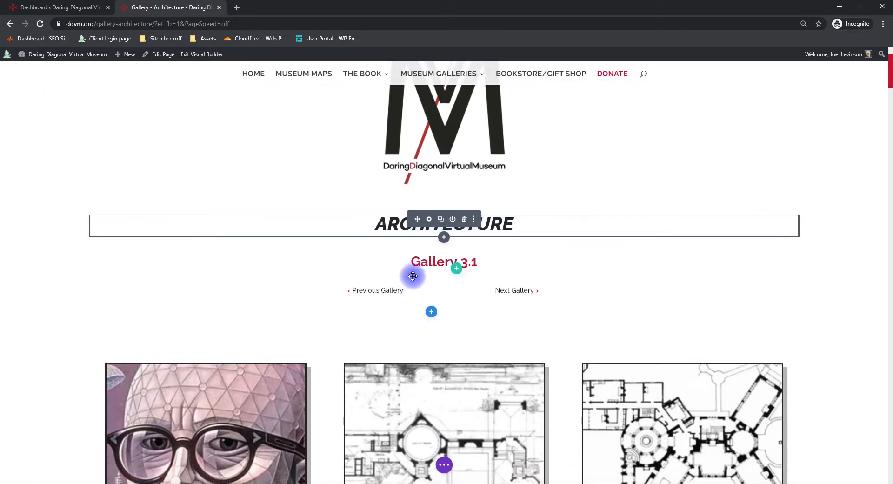
click(432, 218)
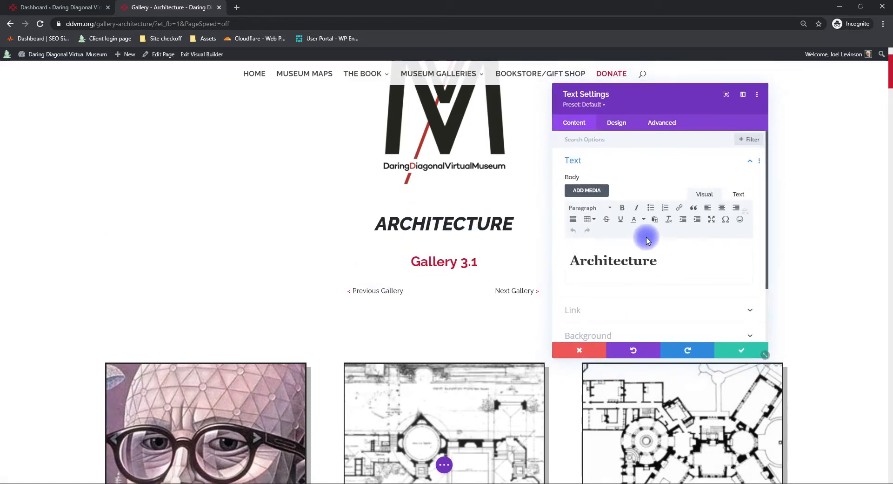
scroll(706, 212, down, 2)
scroll(706, 212, up, 2)
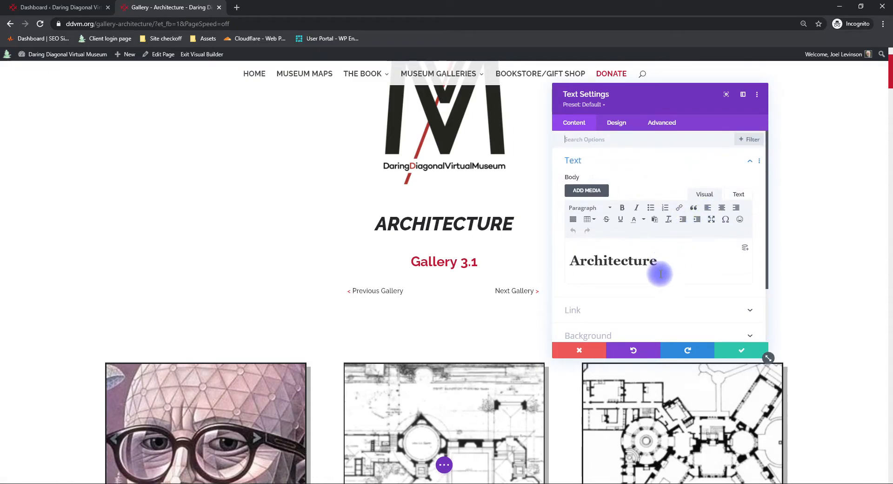
drag(664, 260, 560, 254)
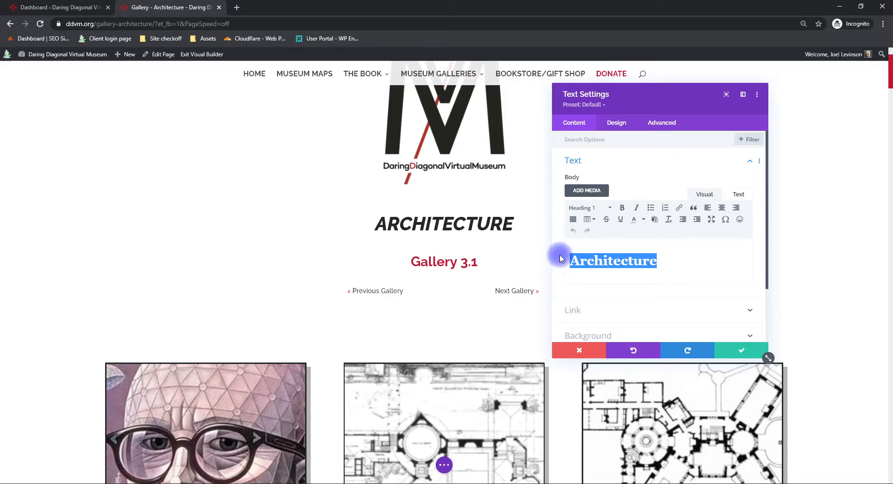
text(This is how you c)
text(hange text)
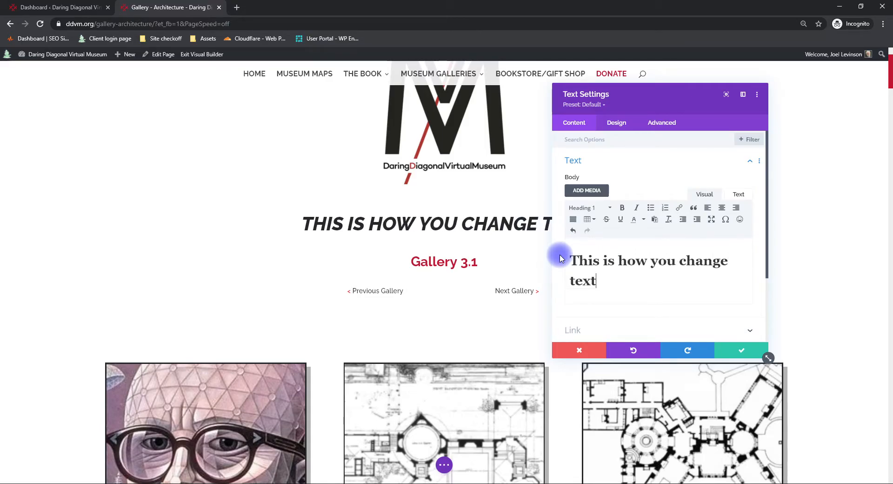
Step: Examine the paragraph and heading formats available for the text, and compare its visual view with its HTML source
click(609, 210)
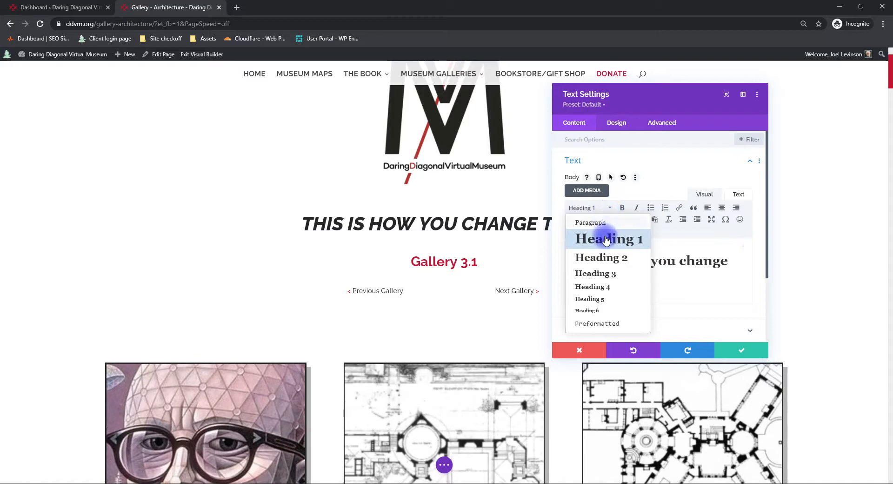
click(609, 210)
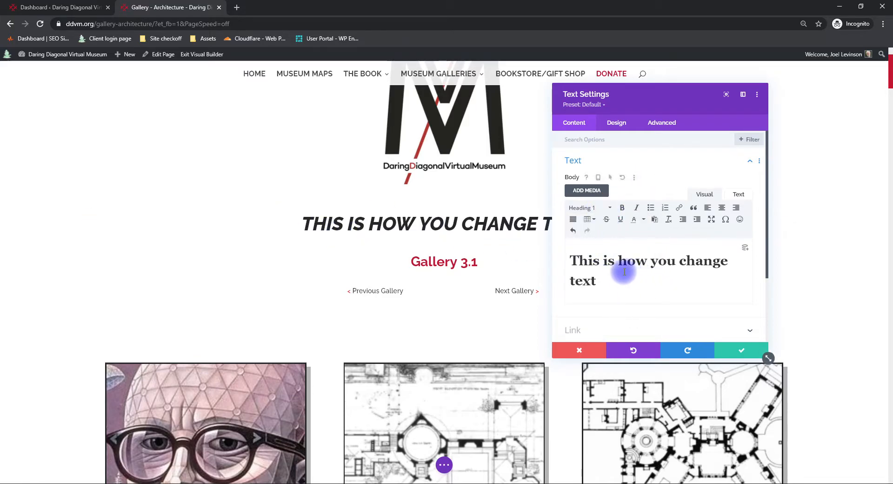
click(736, 194)
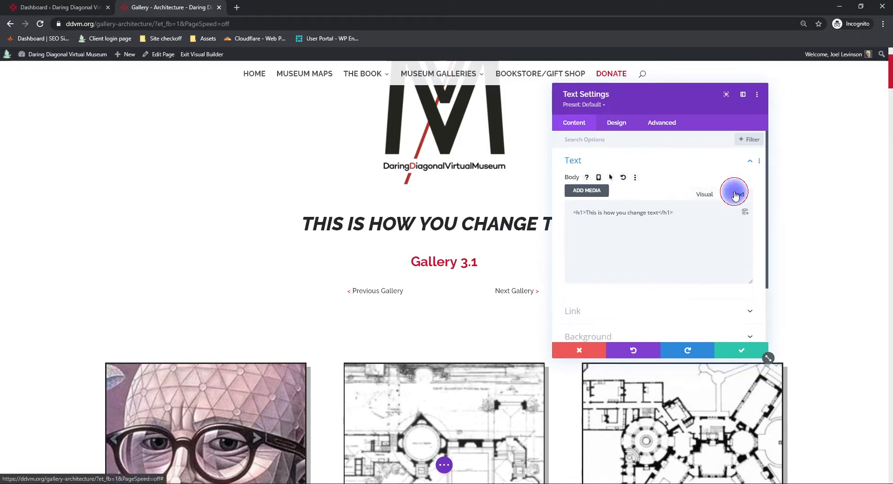
click(703, 193)
click(734, 195)
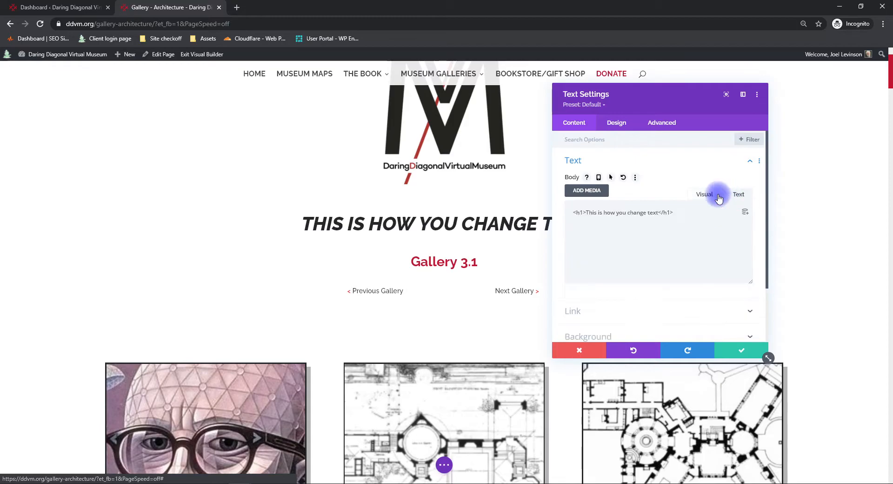
click(706, 195)
click(735, 195)
click(705, 195)
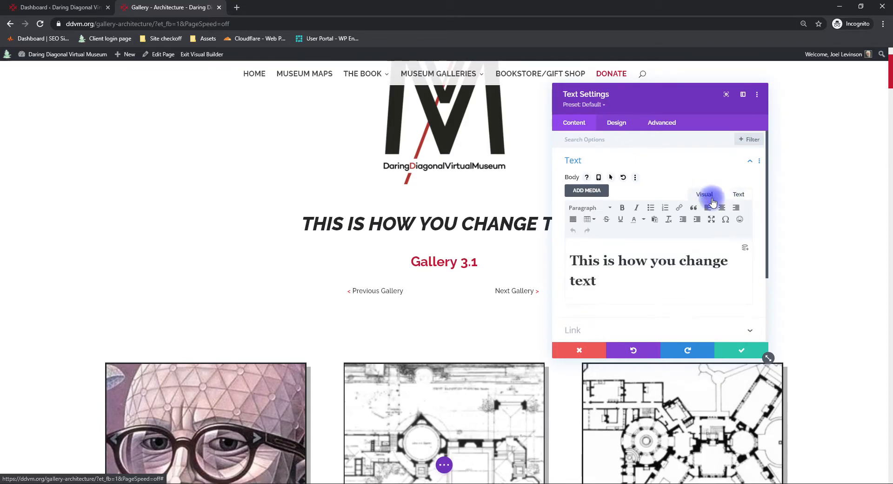
Step: Inspect the h1 tags around the heading text in its HTML source, and discard the text changes
scroll(614, 259, down, 2)
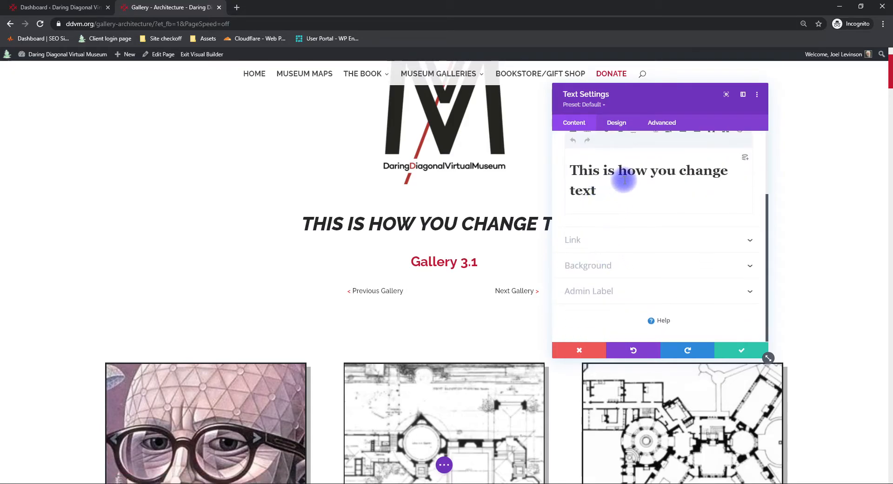
scroll(629, 171, up, 2)
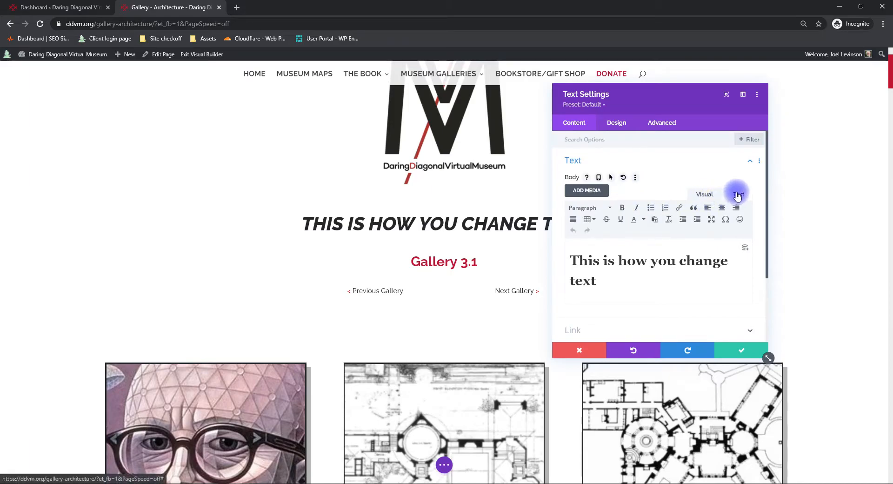
click(737, 194)
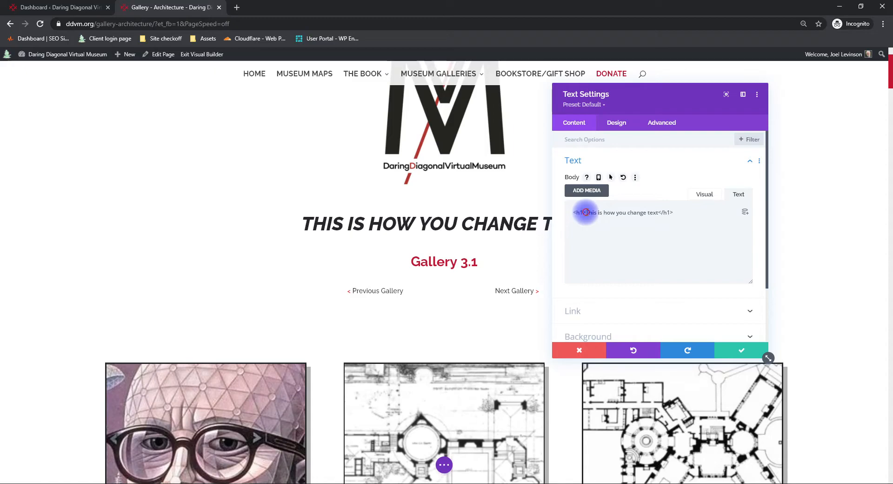
click(585, 212)
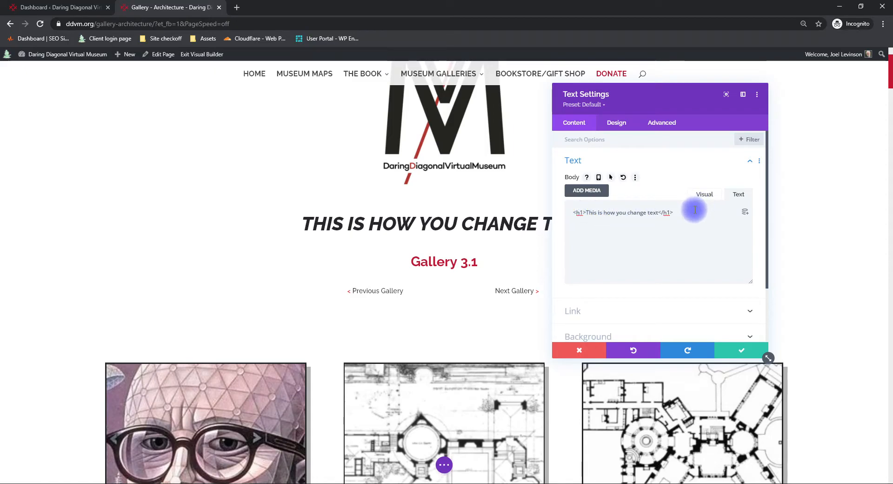
click(702, 194)
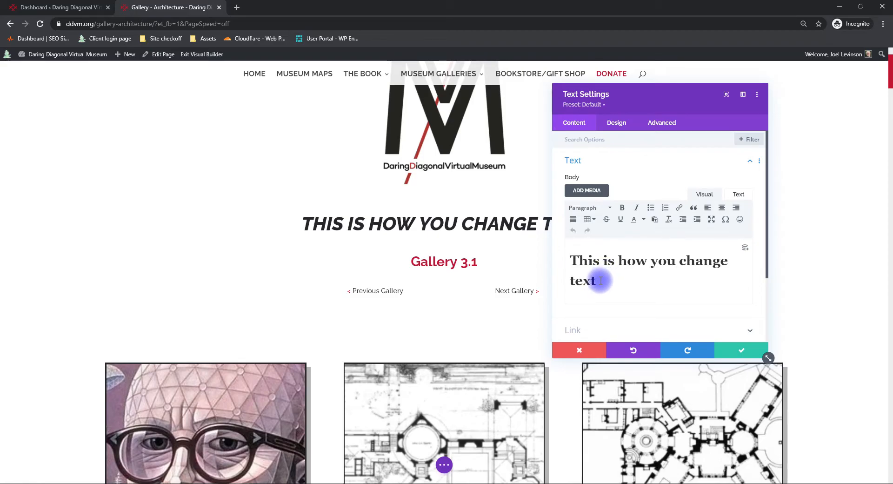
click(579, 352)
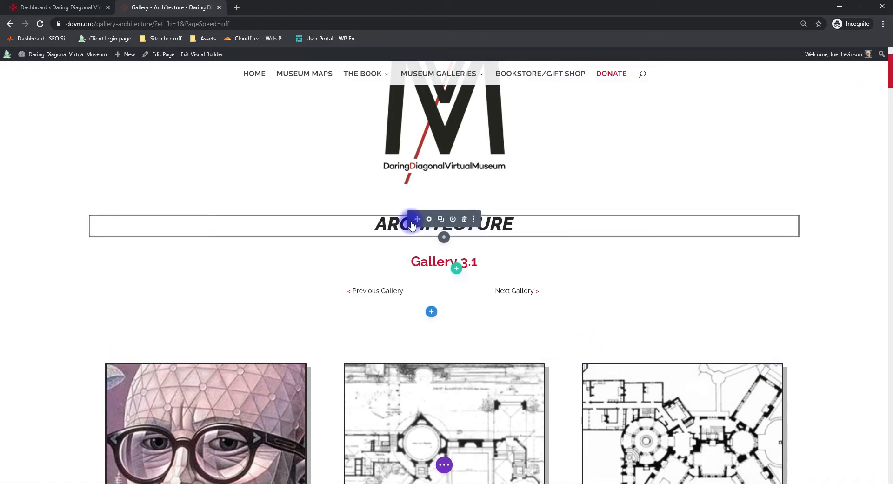
Step: Reopen the Architecture heading's text settings clear of the heading, and check the h1 tags in its HTML source
click(431, 219)
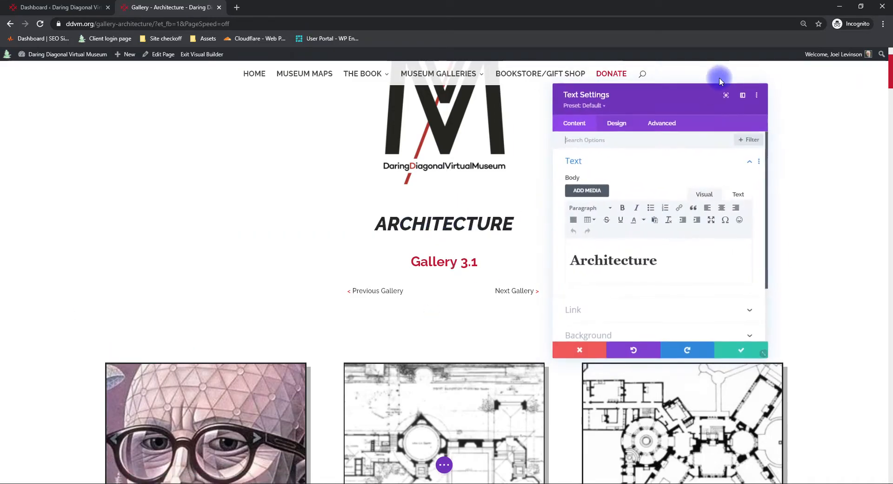
drag(683, 92, 254, 100)
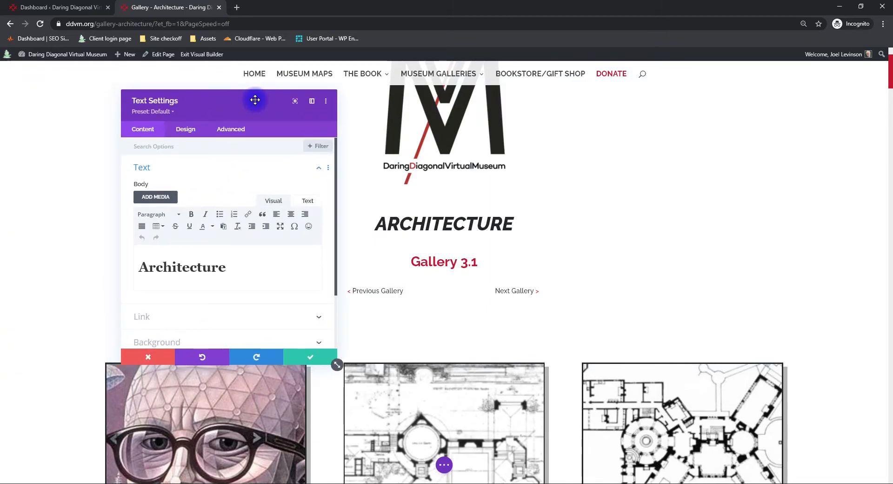
click(184, 129)
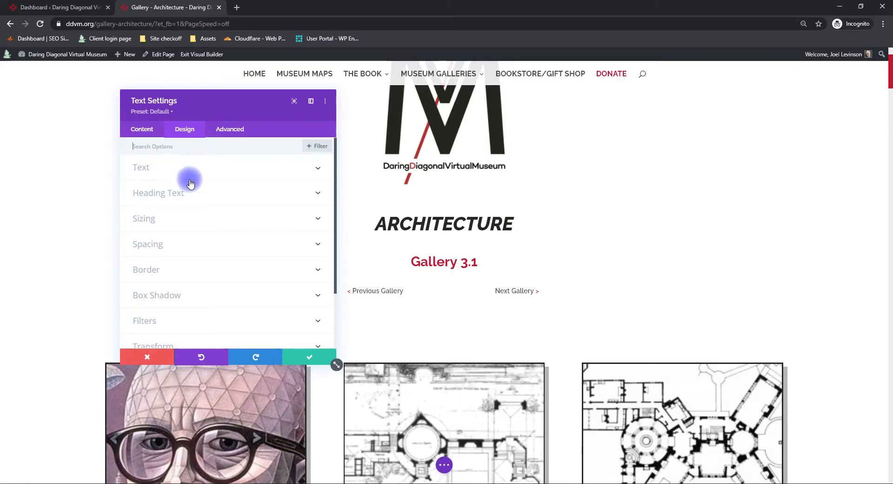
click(145, 134)
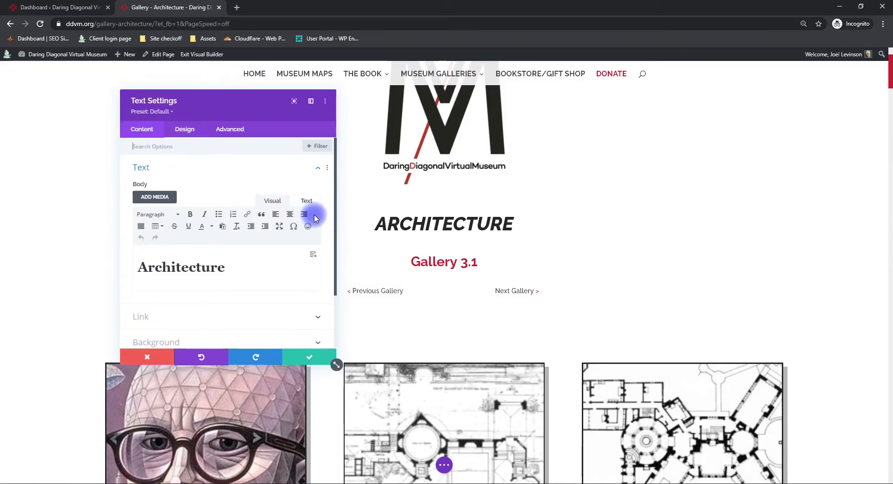
click(307, 200)
click(147, 219)
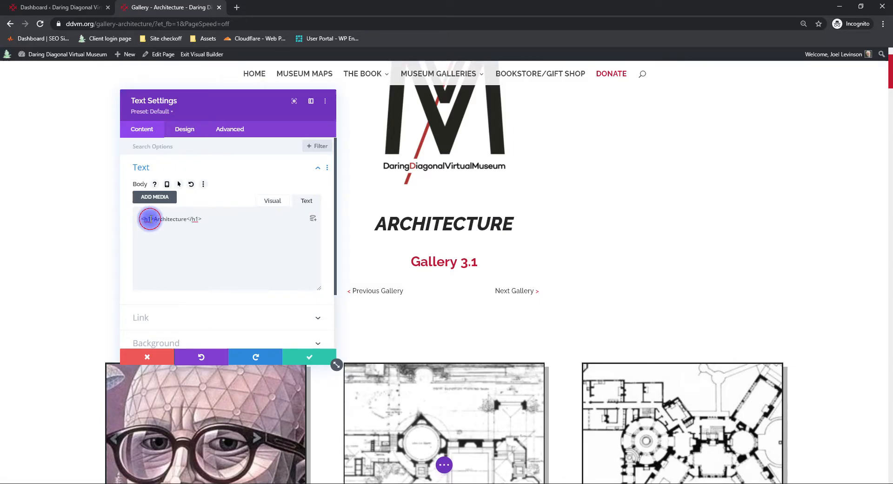
click(189, 218)
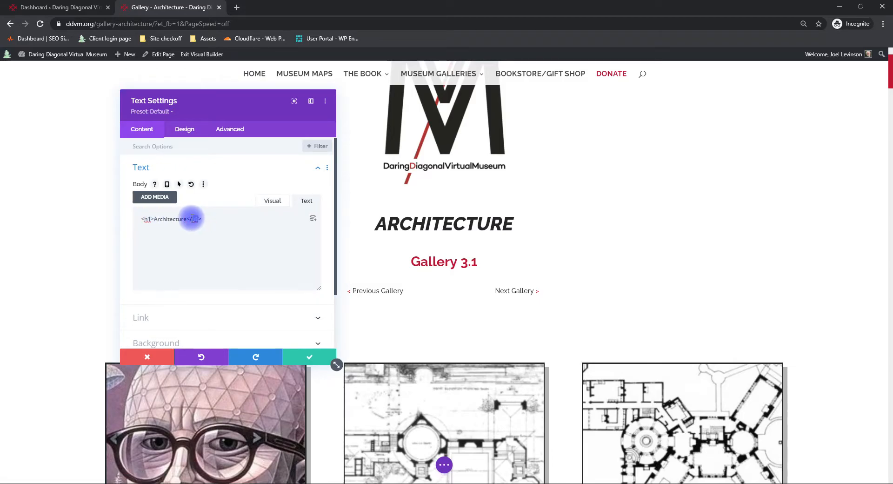
Step: Open the heading text design options, try left, right and justified alignment, and set the Architecture heading back to centered
click(184, 128)
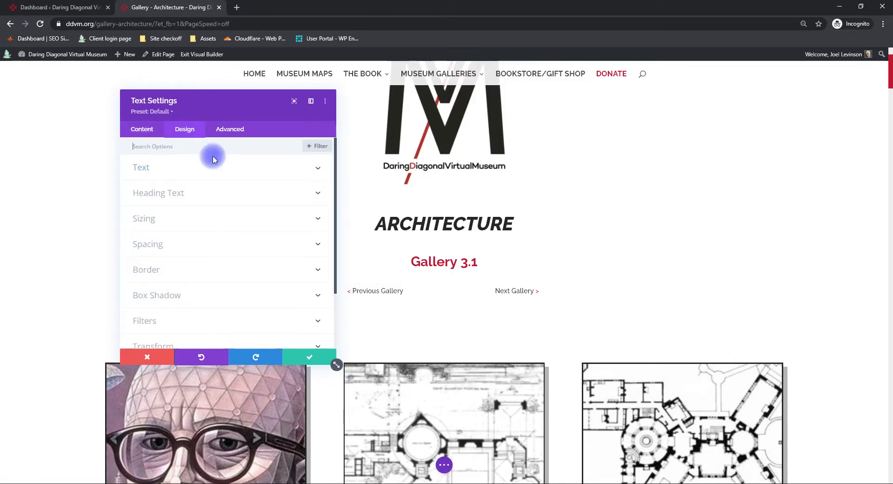
click(193, 197)
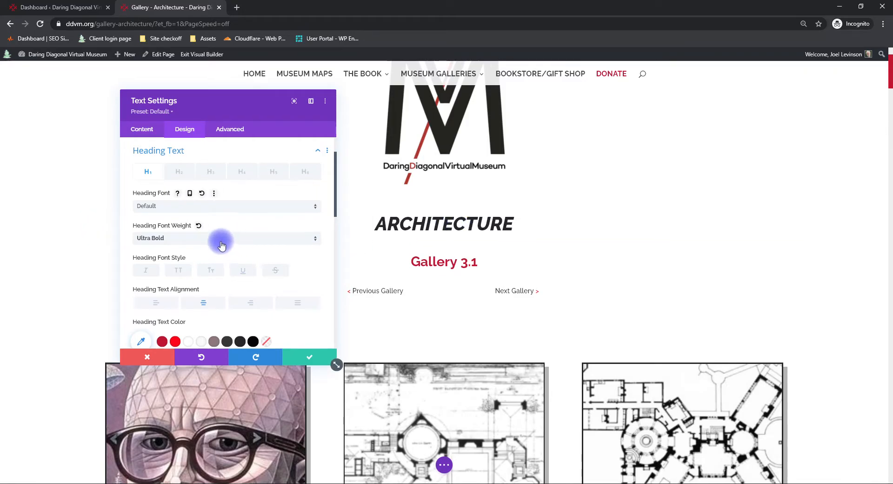
scroll(221, 246, down, 2)
click(149, 209)
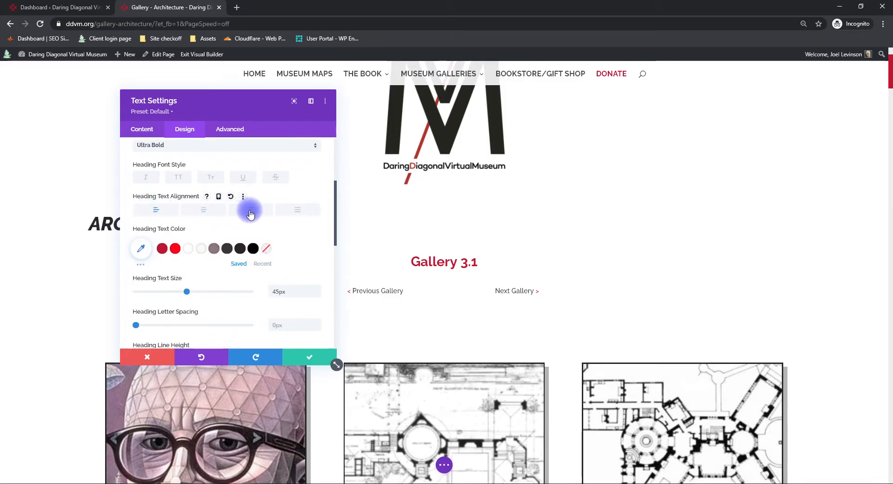
click(251, 210)
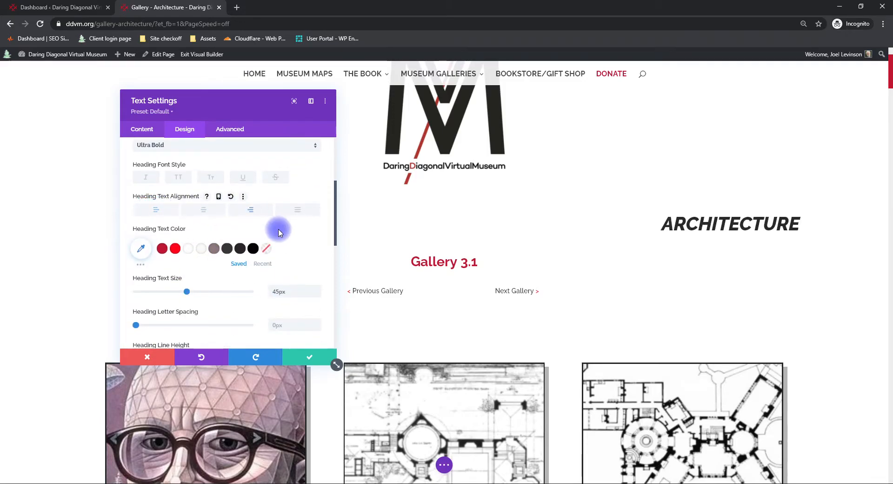
click(298, 211)
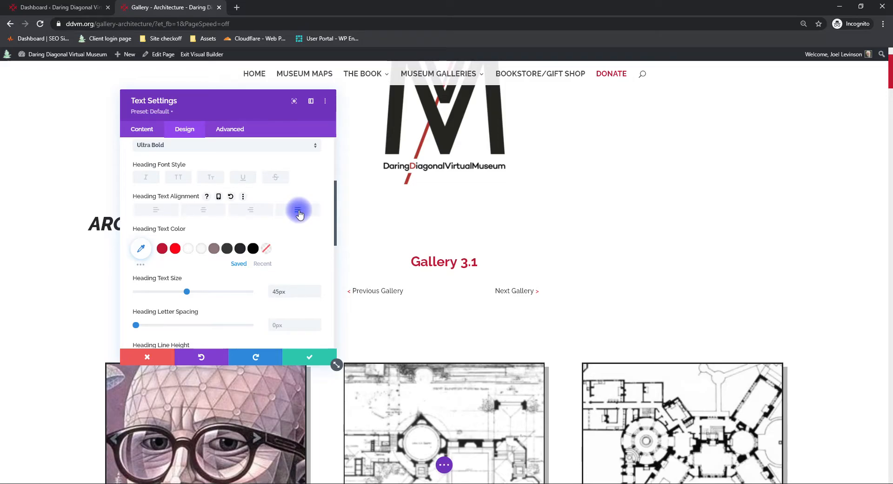
click(203, 210)
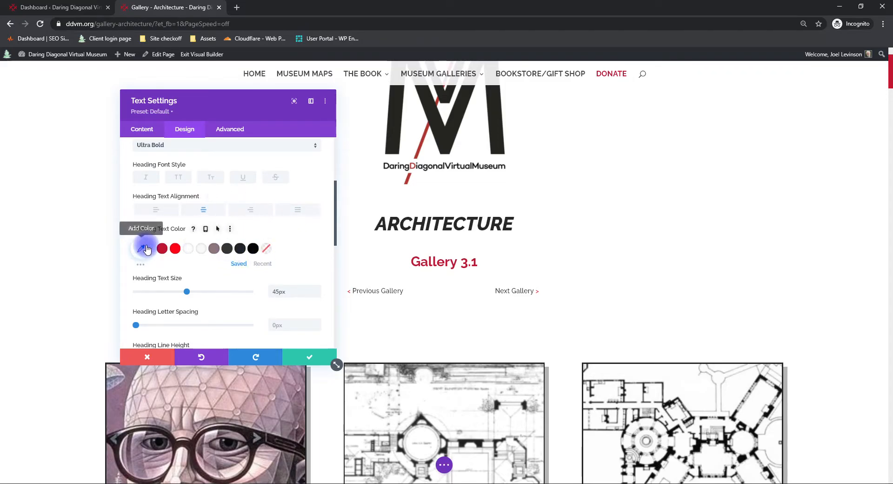
Step: Try dark red as the heading text color, set it to black (#000000), and inspect the hex code in the color picker
click(162, 249)
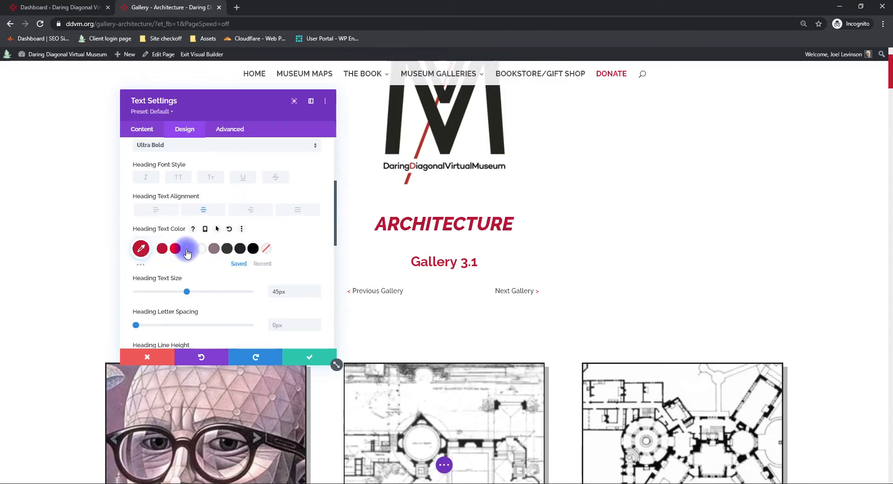
click(253, 248)
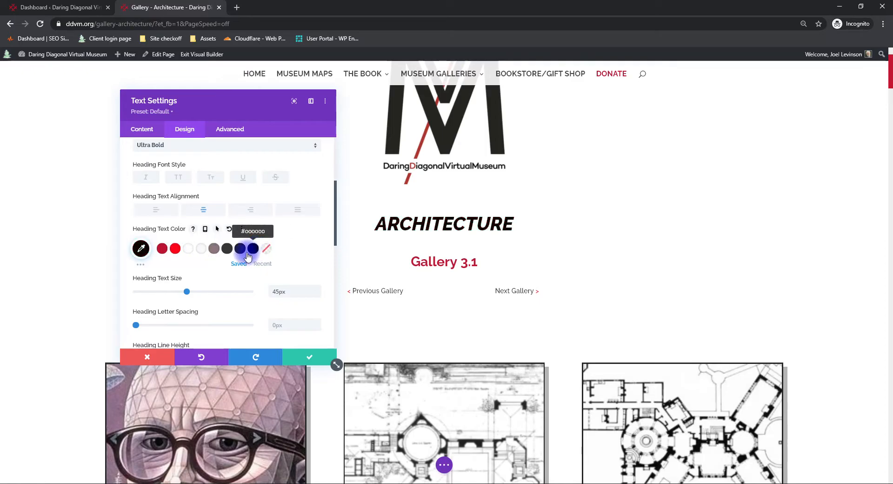
click(141, 248)
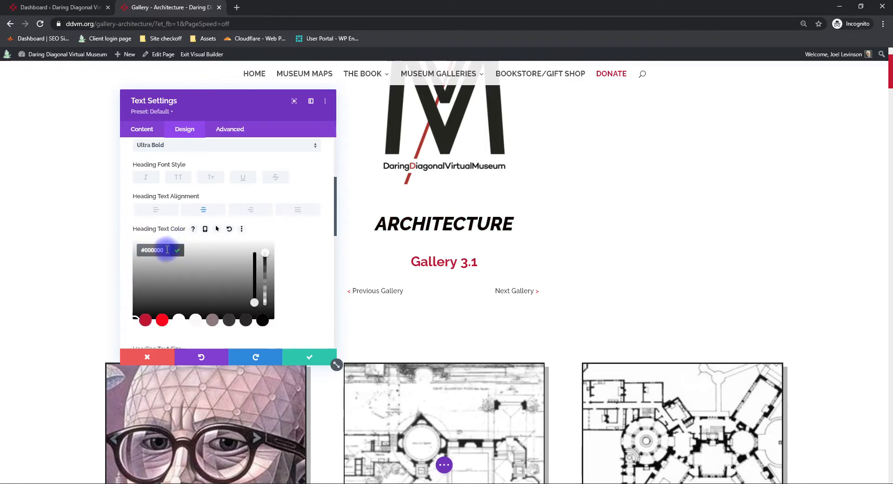
drag(146, 249, 211, 248)
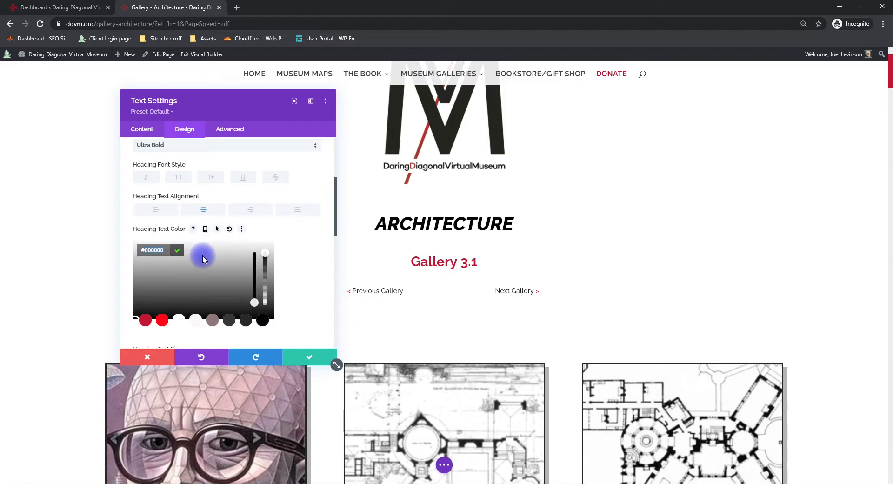
scroll(183, 265, down, 2)
scroll(183, 261, up, 2)
scroll(204, 264, down, 2)
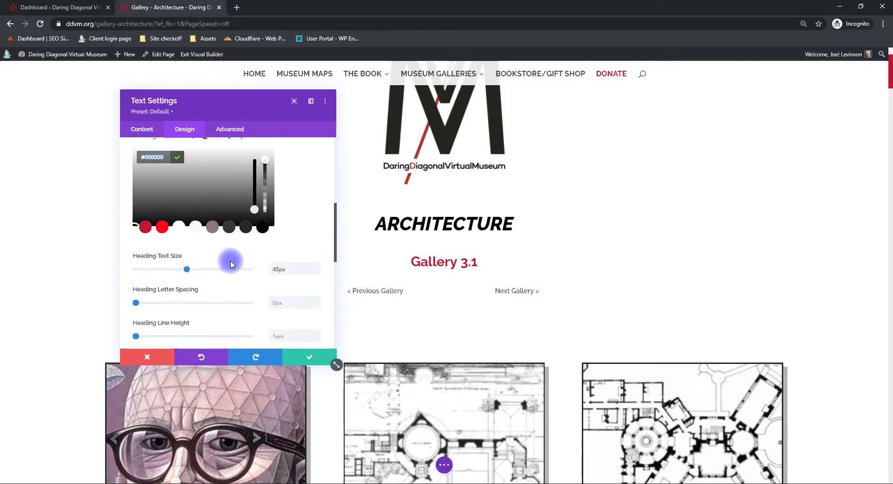
scroll(279, 251, up, 2)
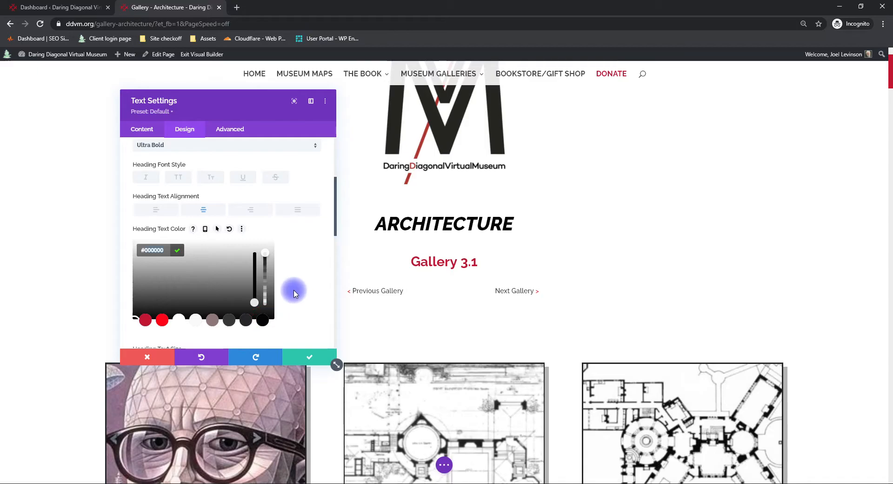
click(301, 270)
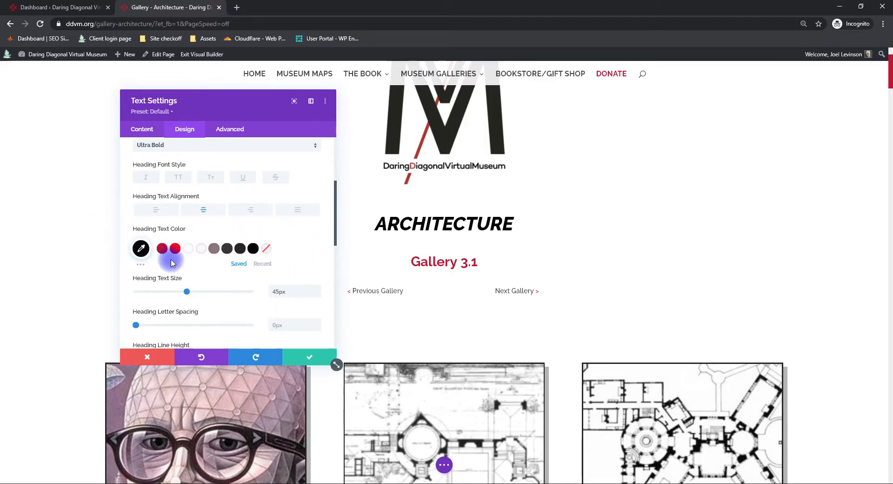
Step: Increase the Architecture heading's text size slightly
scroll(169, 259, down, 2)
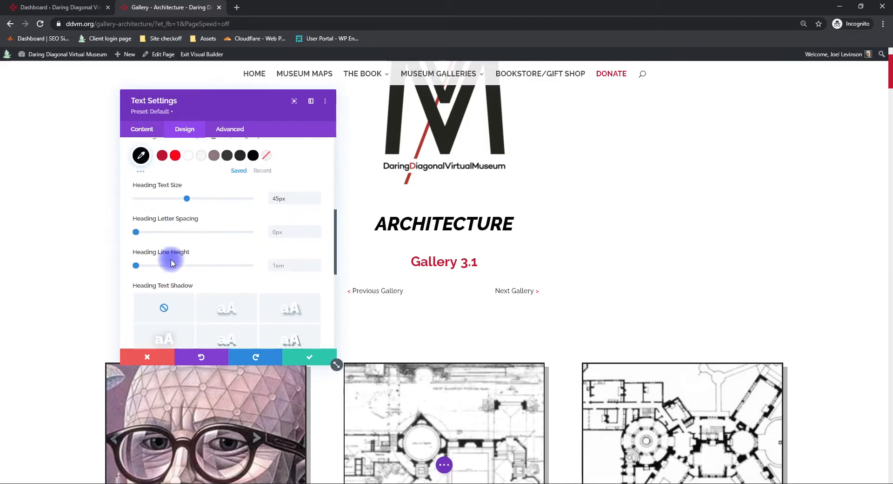
click(185, 198)
mouse_move(199, 201)
mouse_down()
mouse_move(239, 199)
mouse_move(130, 199)
mouse_move(227, 193)
mouse_move(151, 199)
mouse_move(190, 206)
mouse_up()
Step: Try two text shadow presets on the Architecture heading, and set it back to no shadow
scroll(183, 233, down, 2)
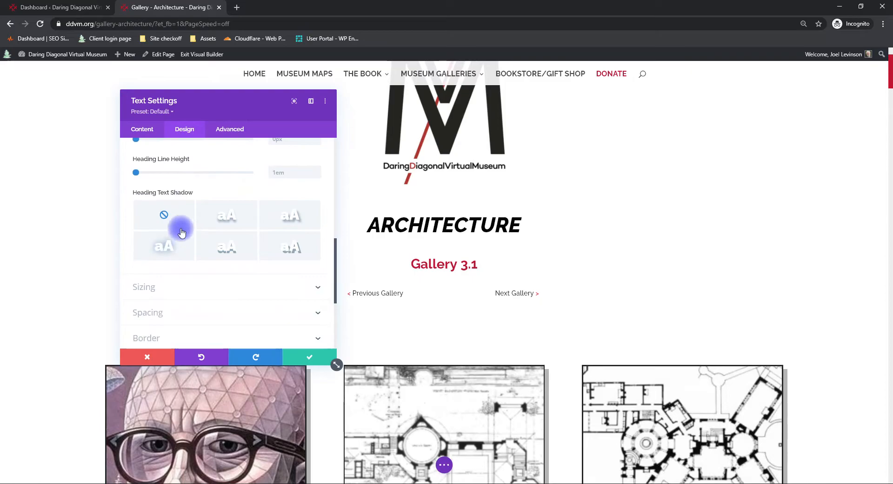
click(171, 255)
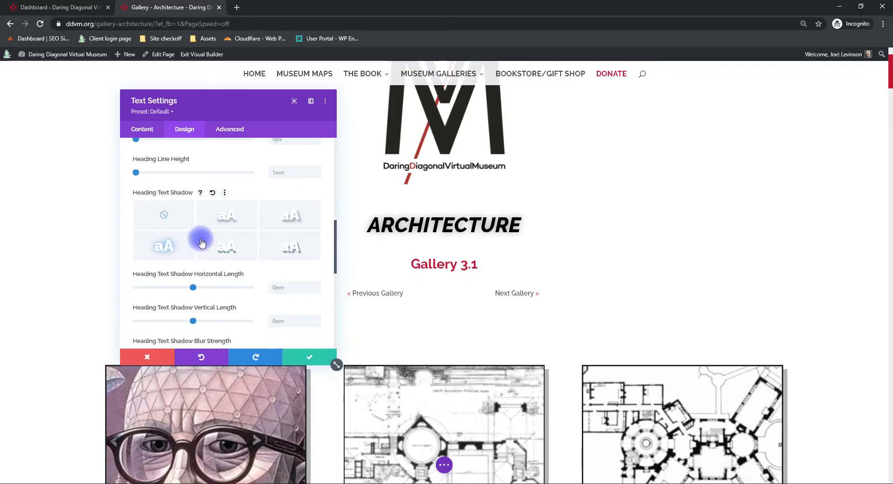
click(215, 217)
click(163, 215)
Step: Review the heading module's sizing options, try a bottom padding of 200px on the Architecture heading, and discard the module changes
scroll(232, 257, down, 2)
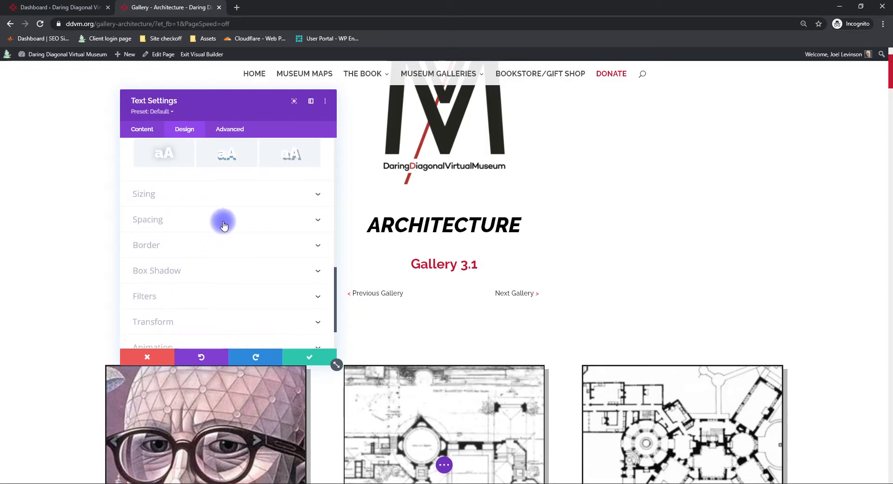
click(201, 201)
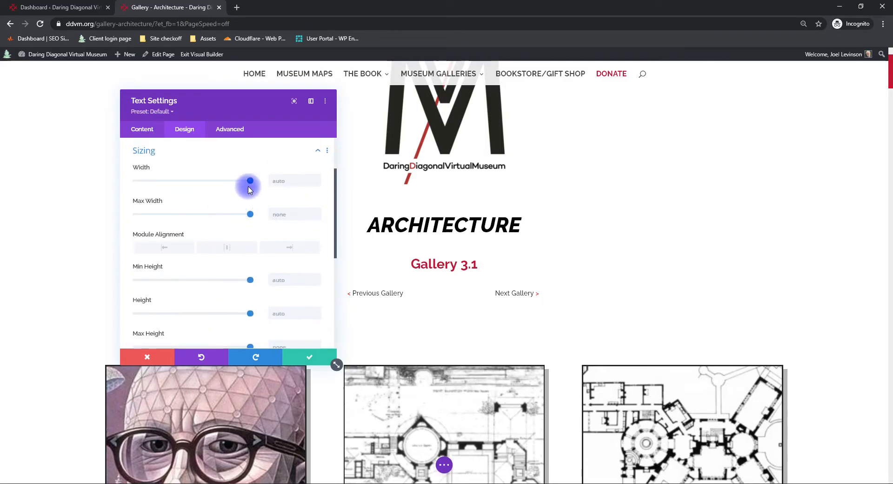
scroll(208, 232, down, 3)
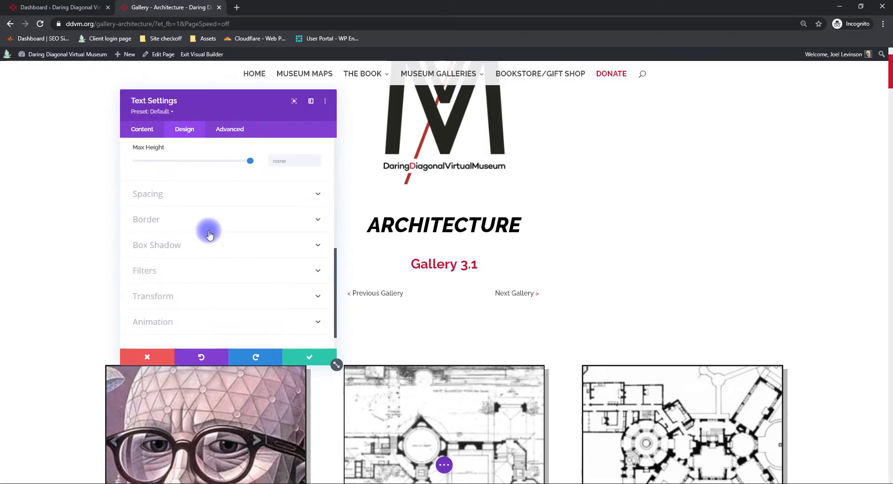
click(201, 200)
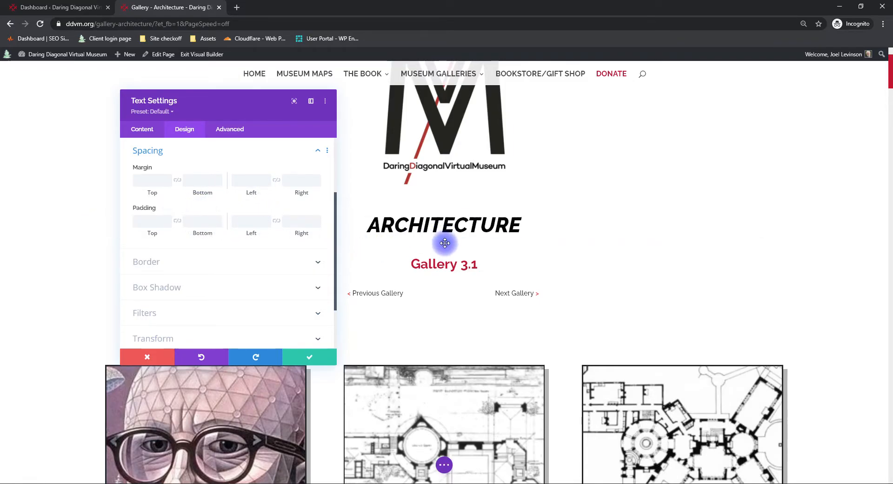
click(194, 221)
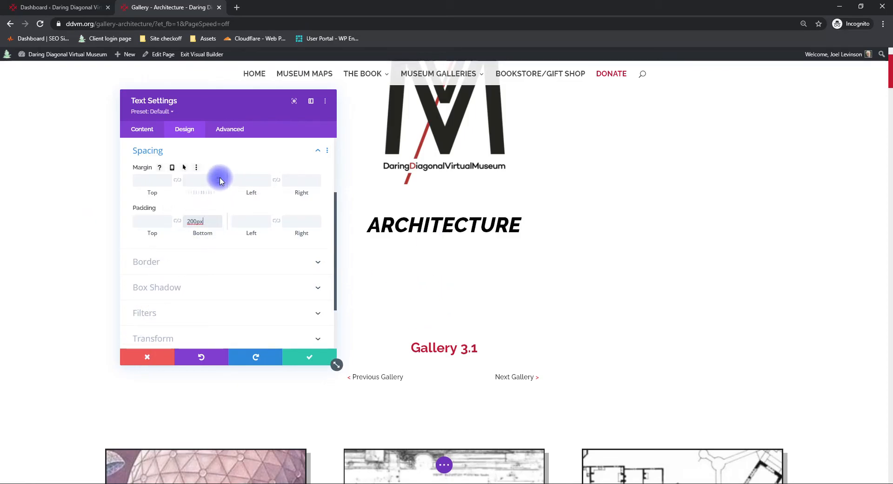
click(149, 357)
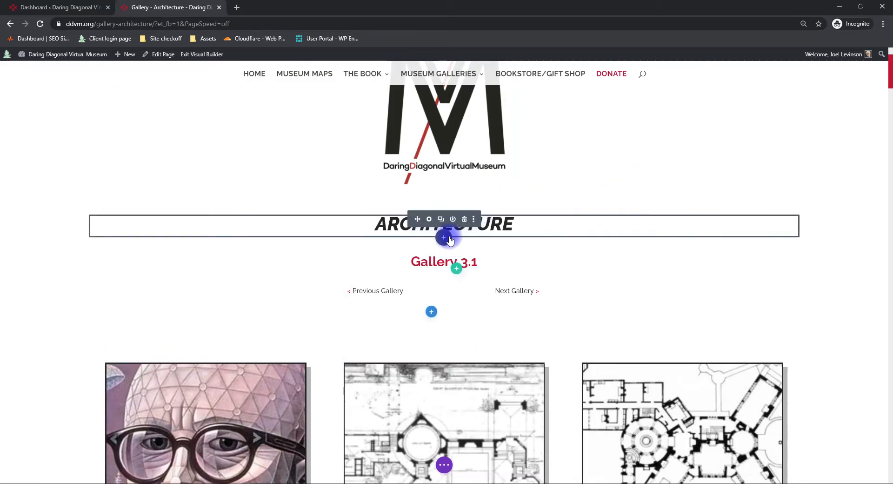
Step: Reopen the Architecture heading's settings, examine its module link URL and link target options, and close them without changes
click(429, 218)
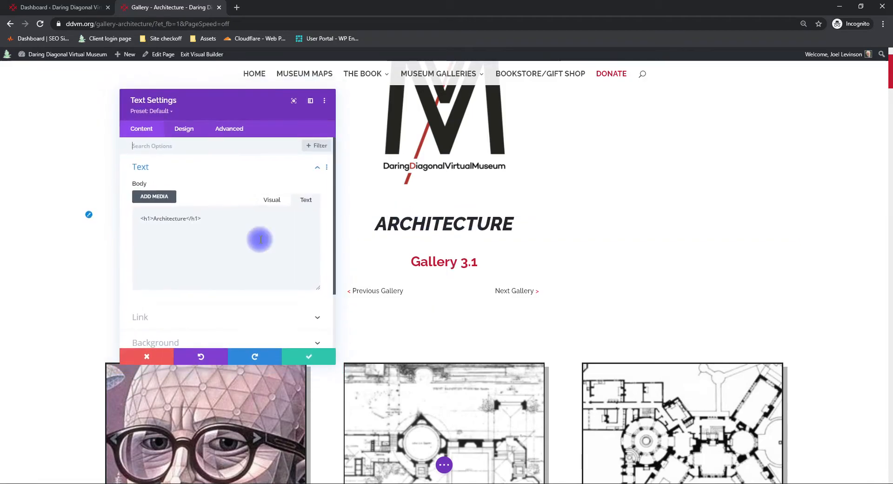
scroll(198, 231, down, 2)
scroll(198, 231, up, 2)
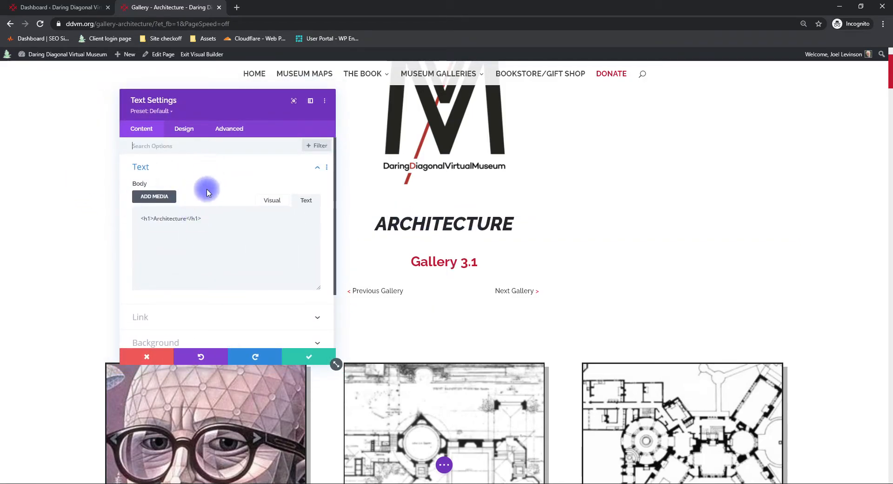
scroll(180, 230, down, 2)
click(169, 251)
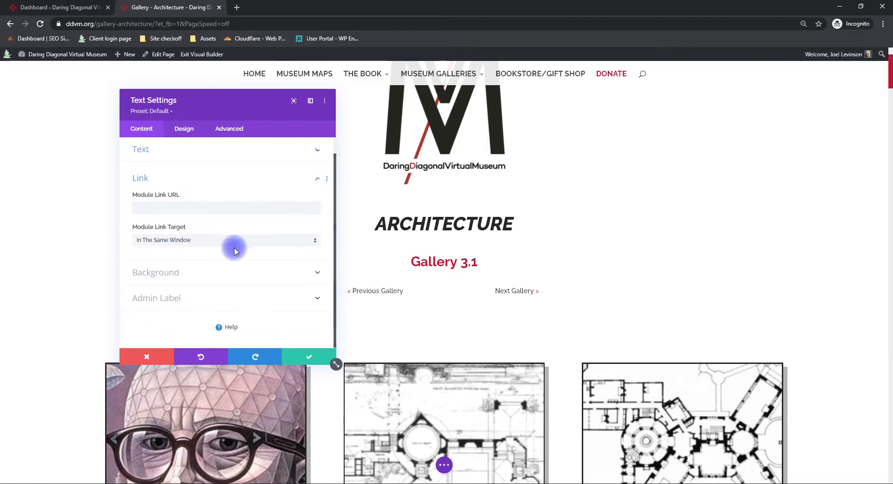
click(167, 208)
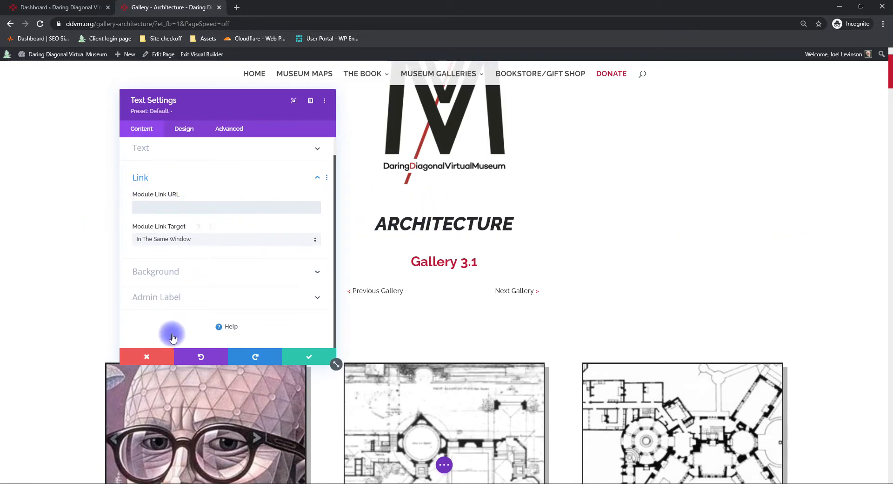
click(156, 356)
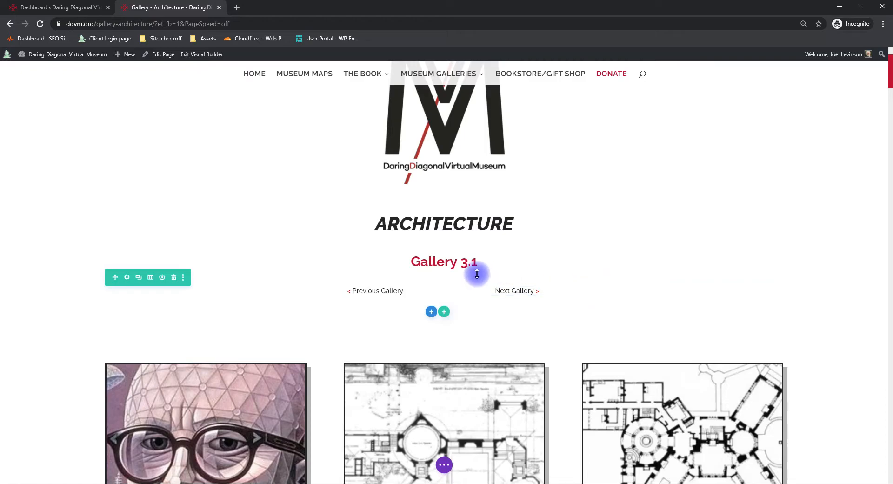
Step: Open the Gallery 3.1 text module's settings, examine its body text, and close the settings
click(429, 261)
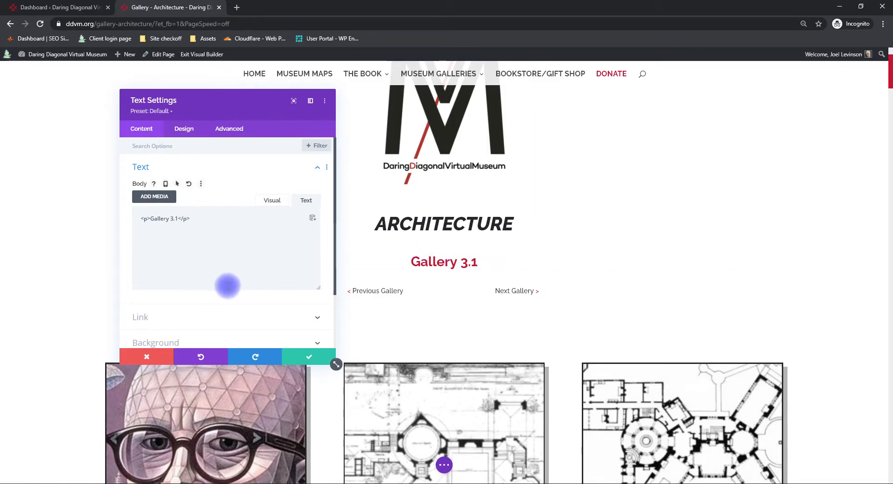
scroll(231, 284, down, 3)
scroll(171, 215, up, 3)
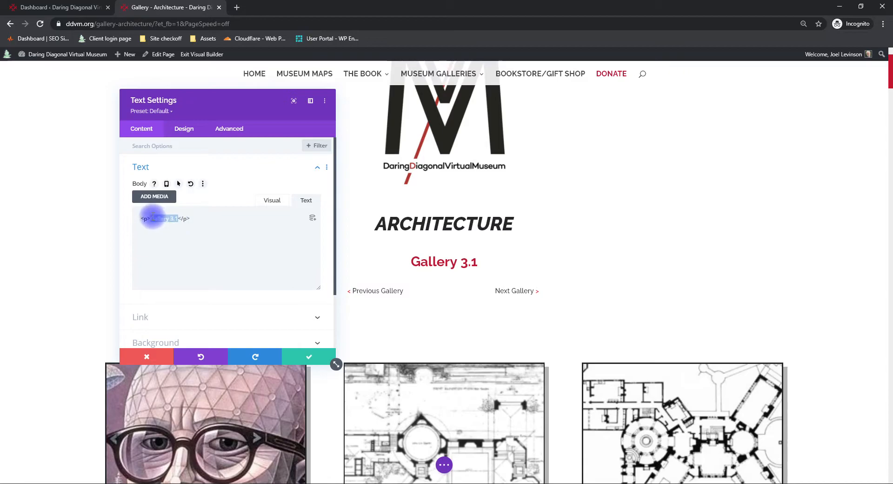
click(214, 224)
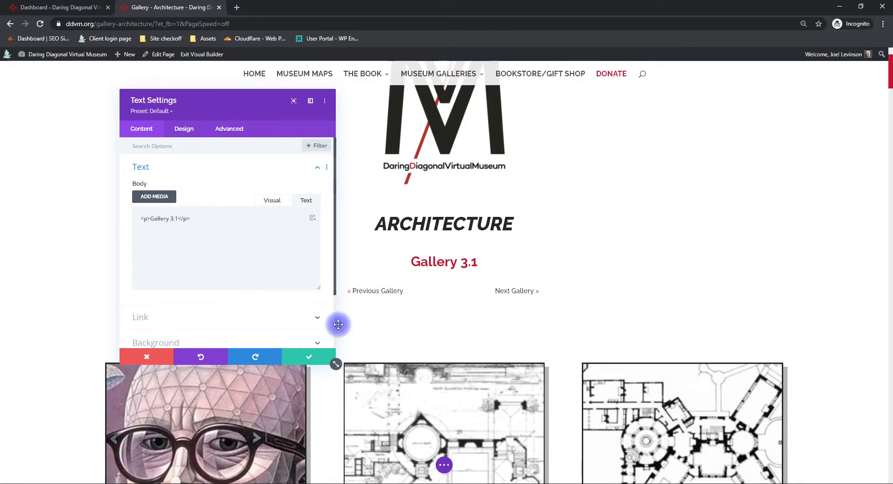
click(308, 359)
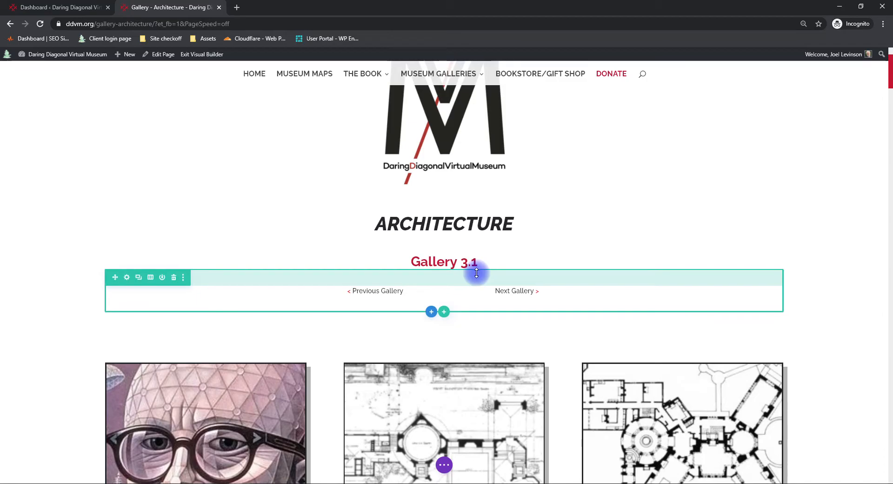
Step: Preview the Architecture gallery page in tablet and phone views, and switch back to desktop view
scroll(521, 265, down, 1)
scroll(528, 270, down, 1)
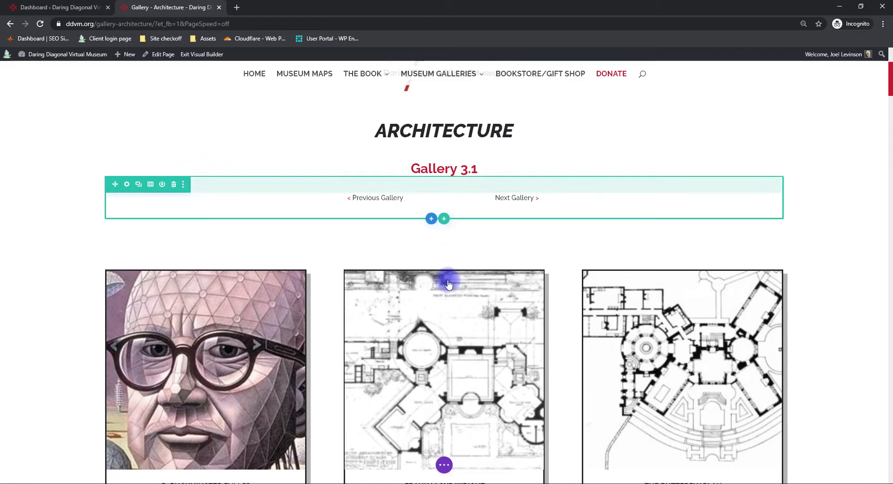
click(444, 465)
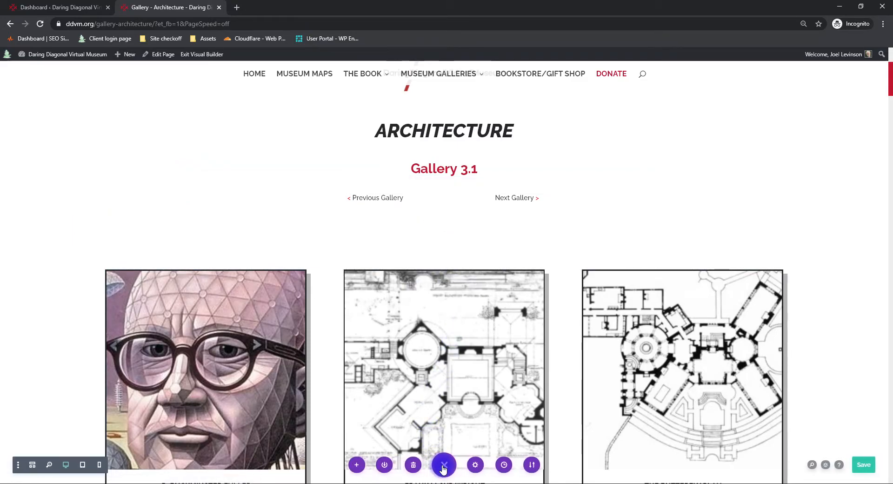
click(83, 464)
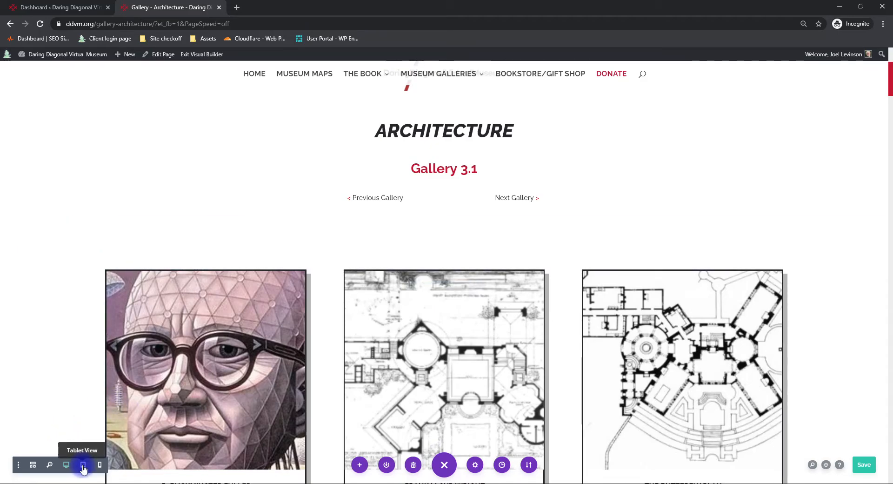
click(83, 465)
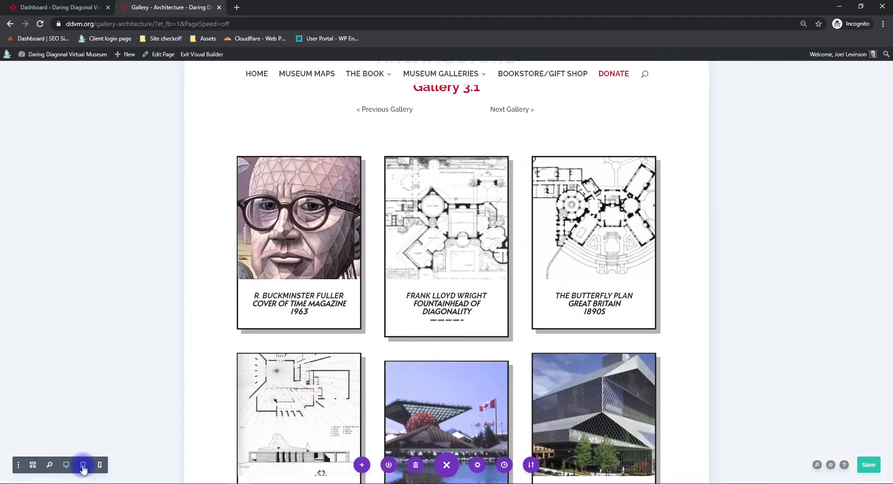
click(99, 465)
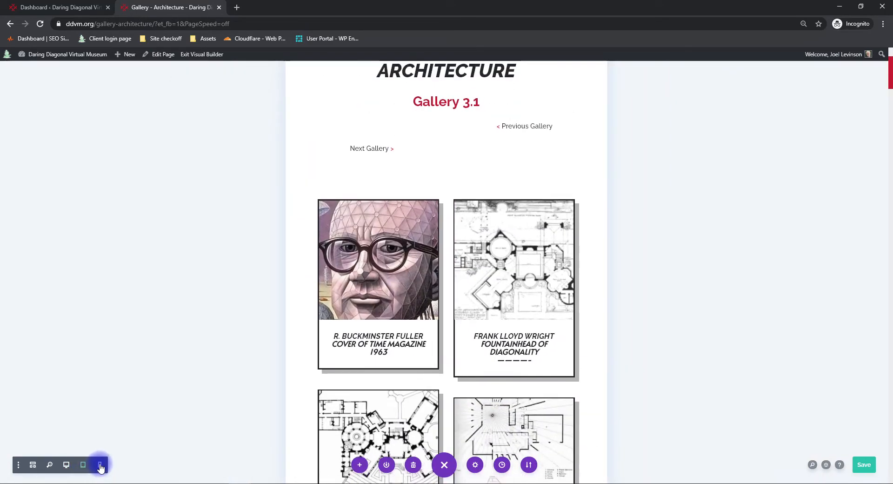
scroll(511, 275, down, 2)
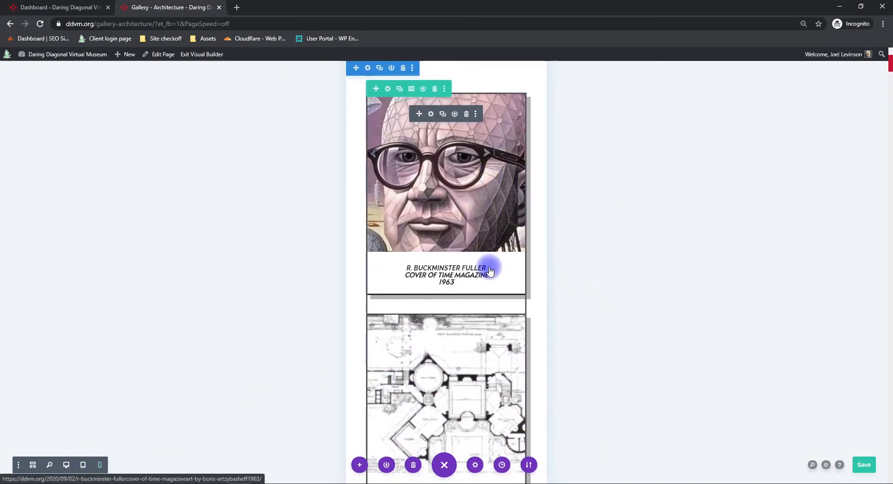
scroll(535, 307, down, 2)
click(66, 465)
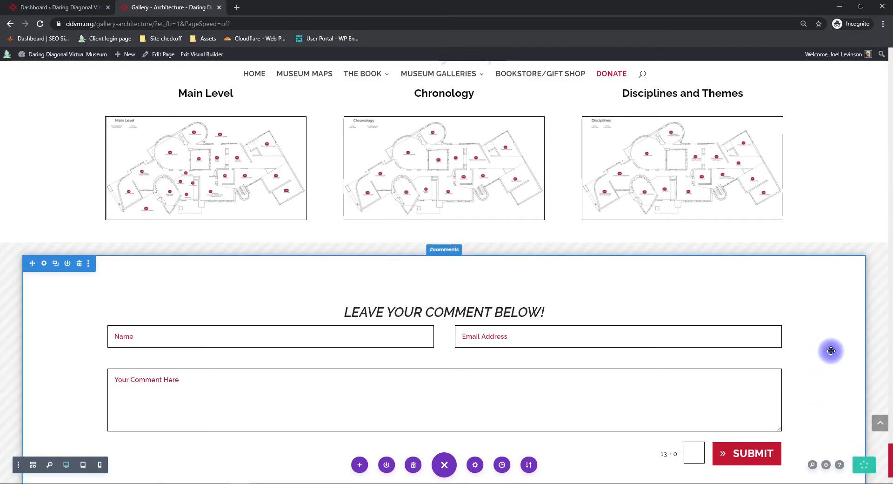
Step: Exit the Visual Builder and view the live Architecture gallery page
scroll(823, 327, up, 15)
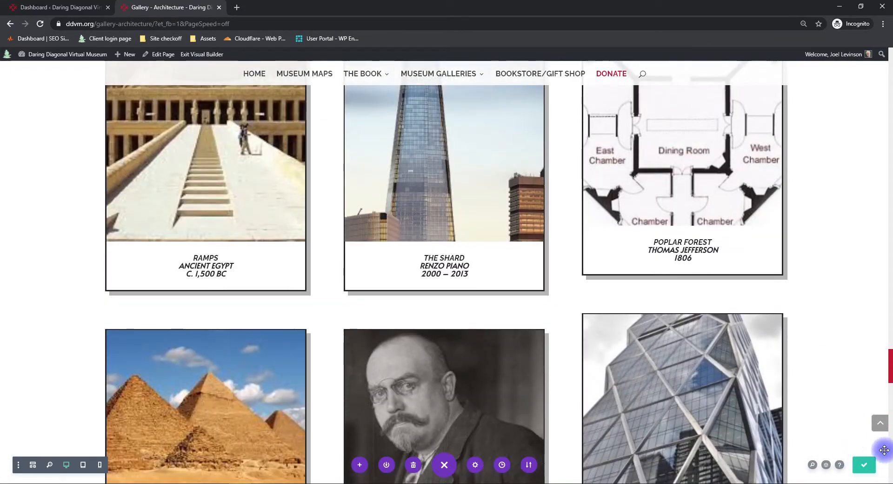
scroll(516, 289, up, 15)
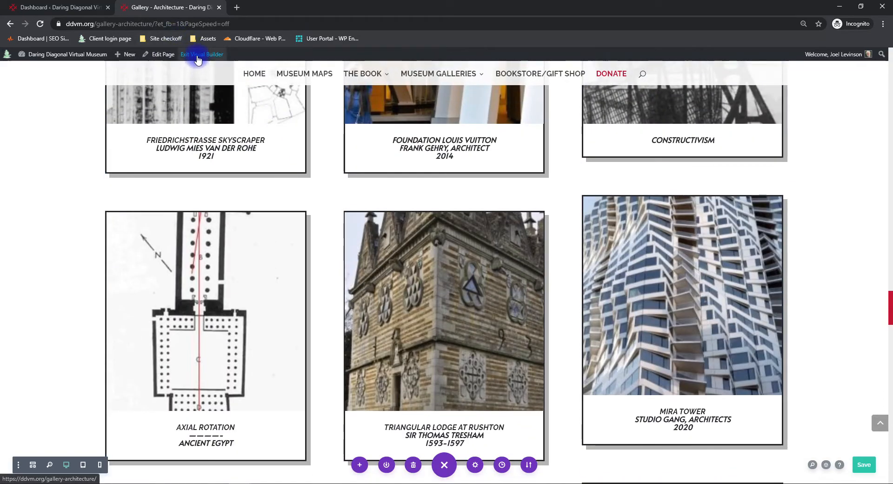
click(197, 56)
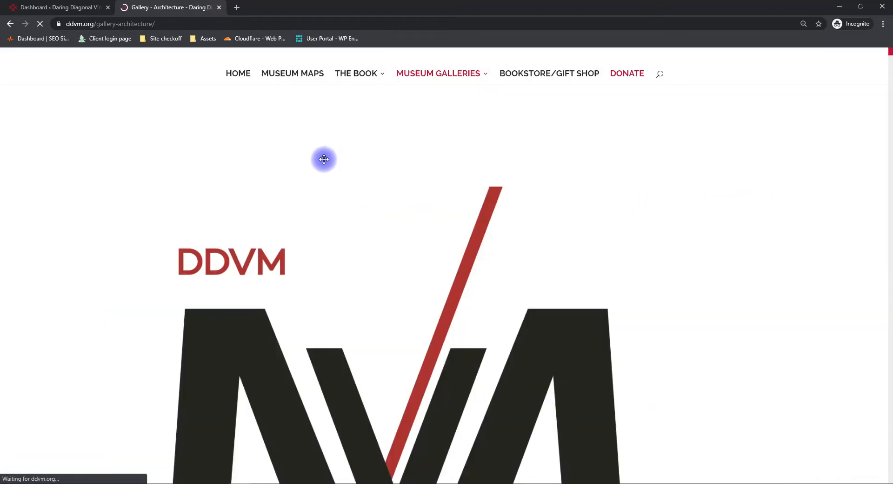
scroll(359, 158, down, 9)
scroll(359, 190, up, 9)
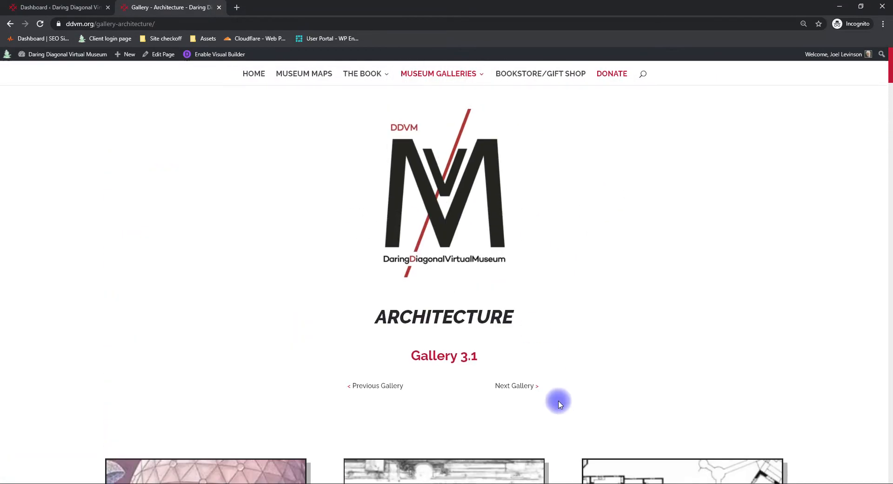
Step: Open the R. Buckminster Fuller Cover of Time Magazine item from the gallery and look through its post
scroll(514, 358, down, 6)
scroll(400, 288, up, 2)
scroll(400, 289, down, 2)
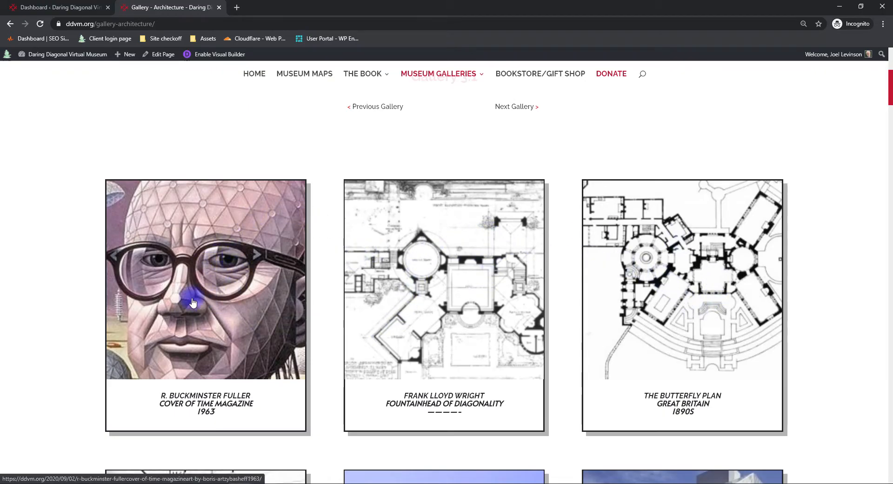
scroll(203, 304, down, 2)
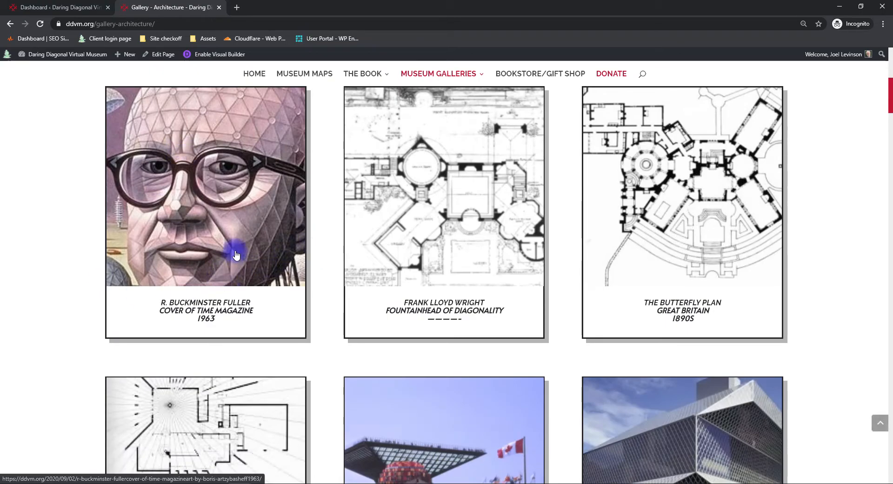
click(236, 254)
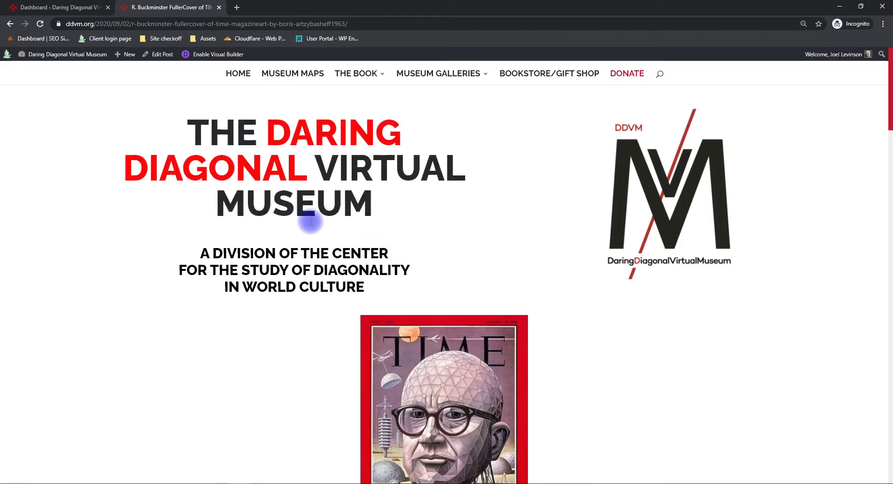
scroll(310, 221, down, 10)
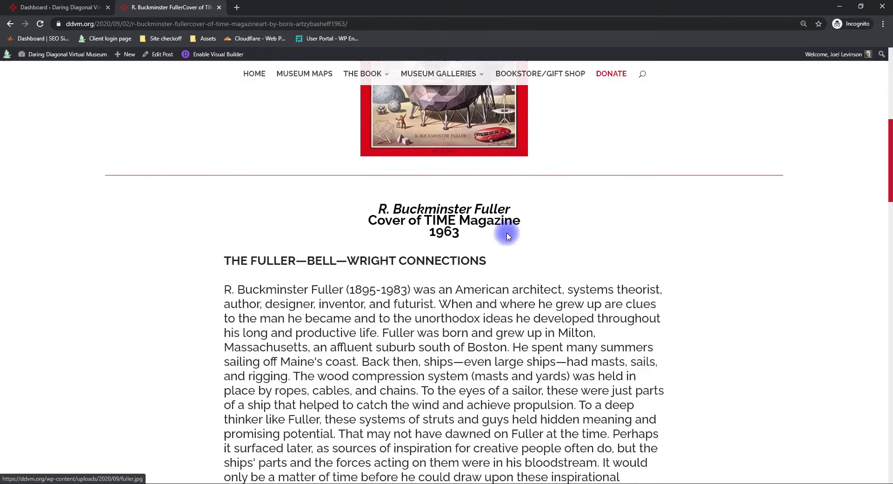
scroll(497, 231, down, 20)
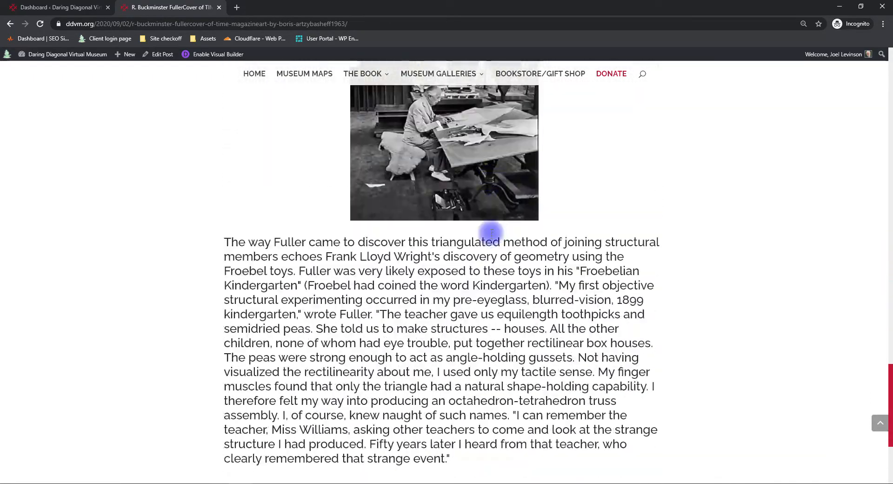
scroll(491, 228, up, 20)
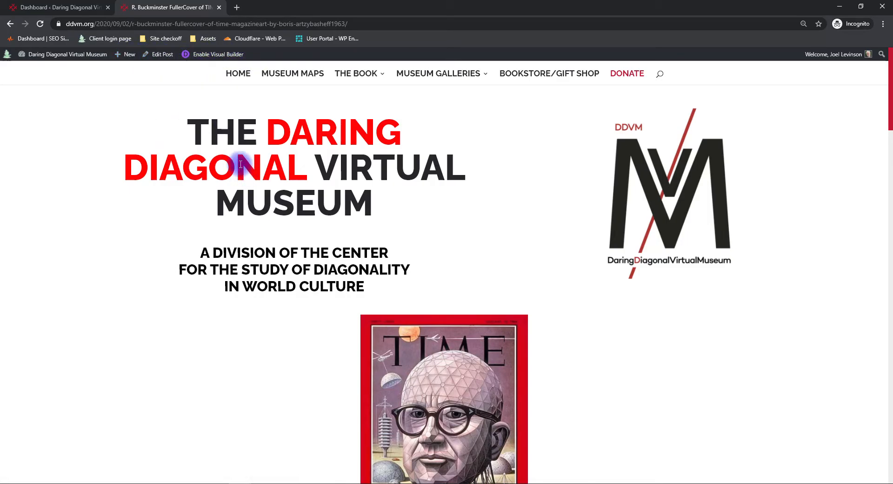
Step: Return to the Architecture gallery, open the Canadian Pavilion – Expo 67 item, and look through its post
click(10, 24)
scroll(451, 257, down, 5)
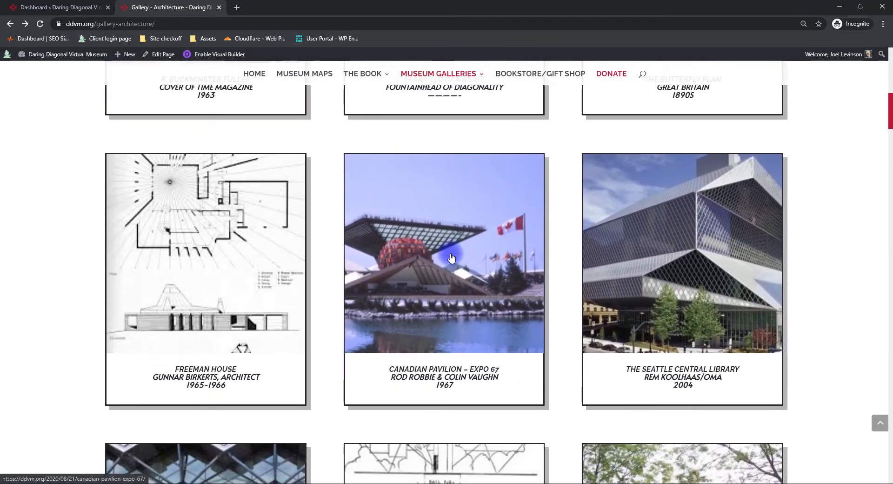
click(451, 257)
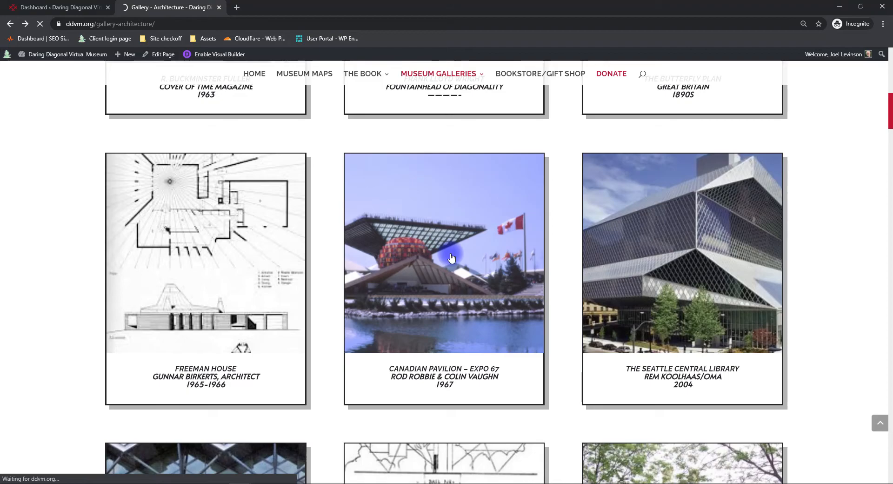
mouse_move(467, 81)
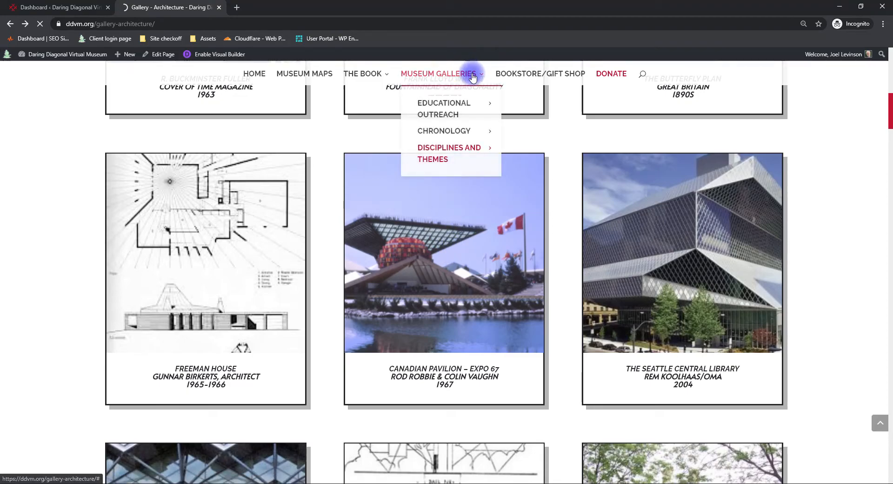
click(407, 289)
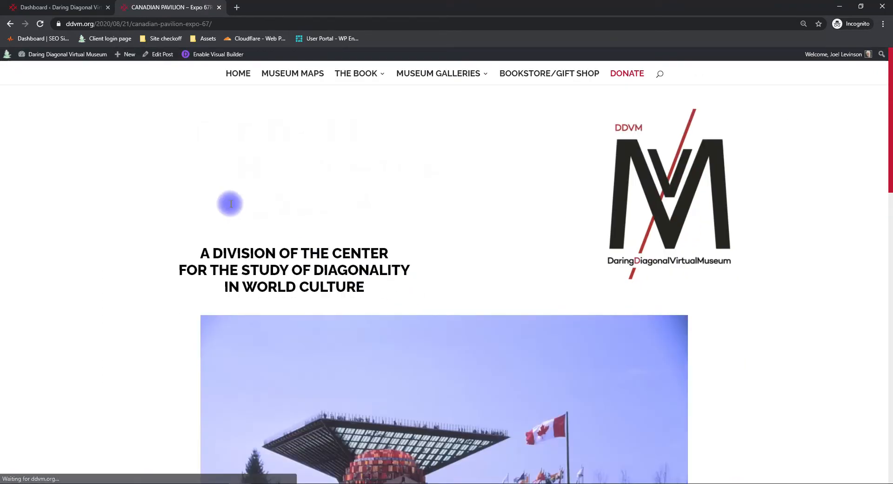
scroll(339, 242, down, 5)
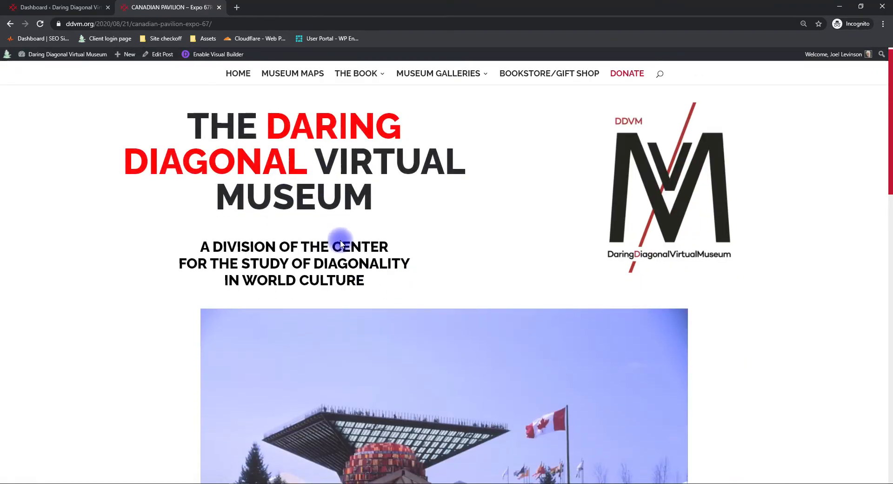
scroll(341, 244, down, 10)
scroll(339, 242, up, 12)
scroll(340, 242, up, 5)
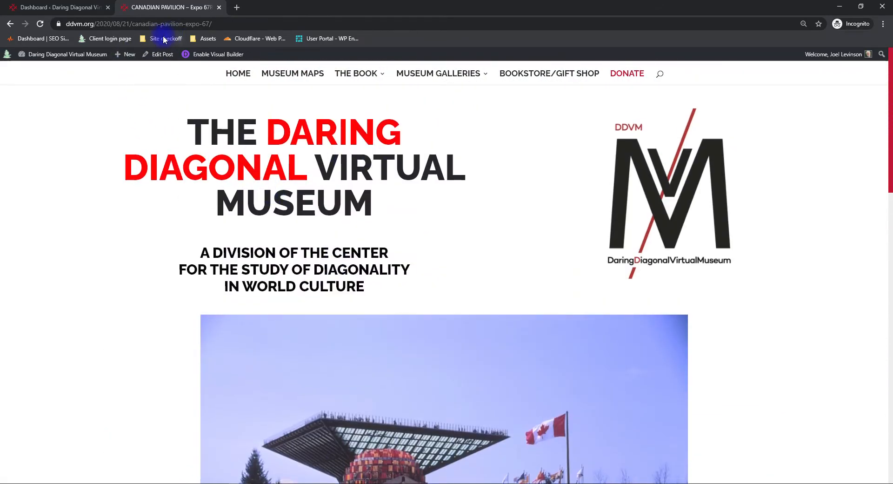
Step: Try to open the Canadian Pavilion post in the Visual Builder and dismiss the dialog about its template
click(211, 55)
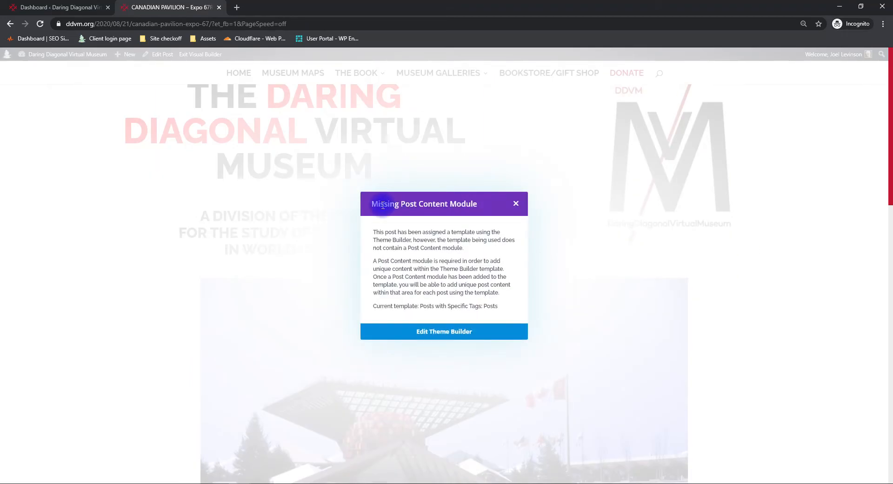
drag(366, 203, 507, 292)
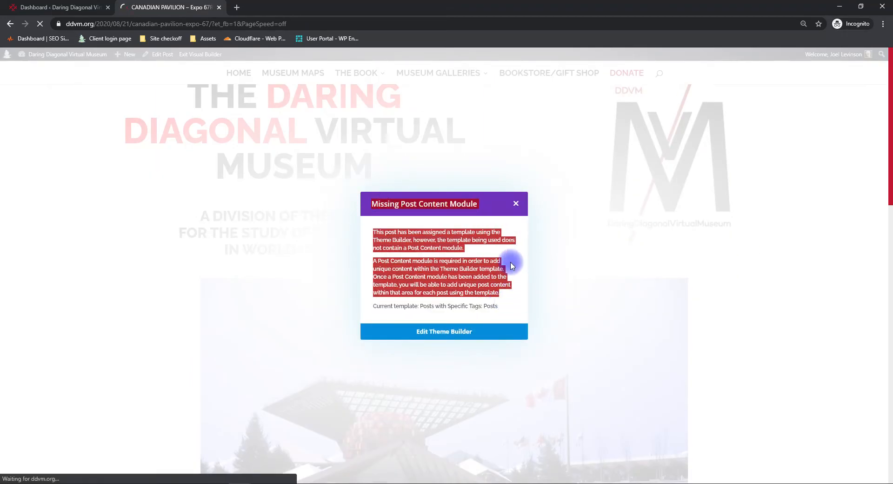
click(516, 207)
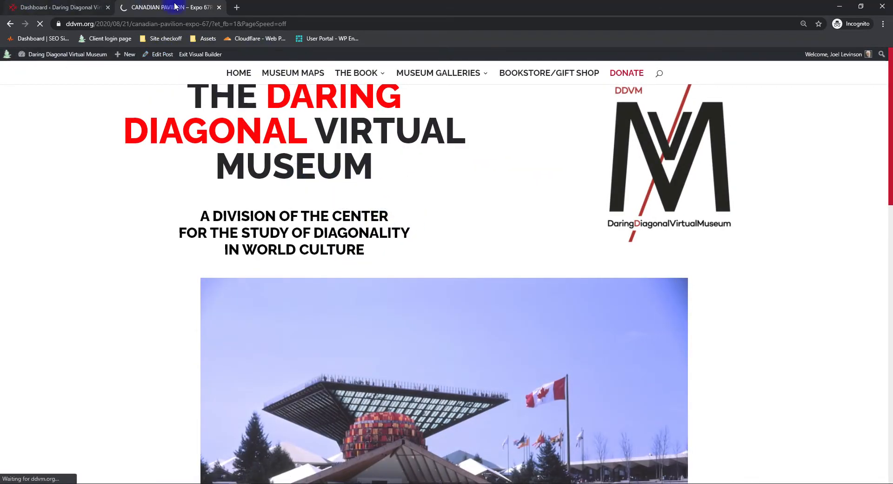
scroll(346, 204, down, 2)
scroll(280, 172, up, 2)
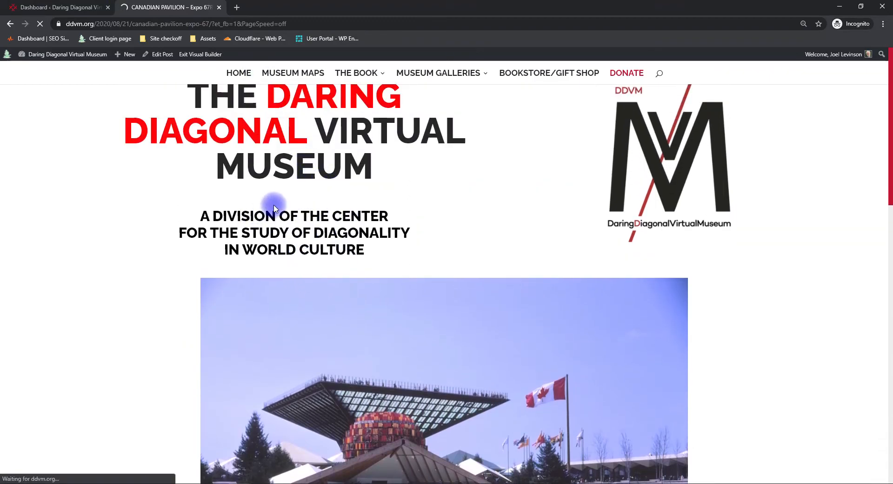
scroll(289, 193, down, 10)
scroll(169, 165, up, 10)
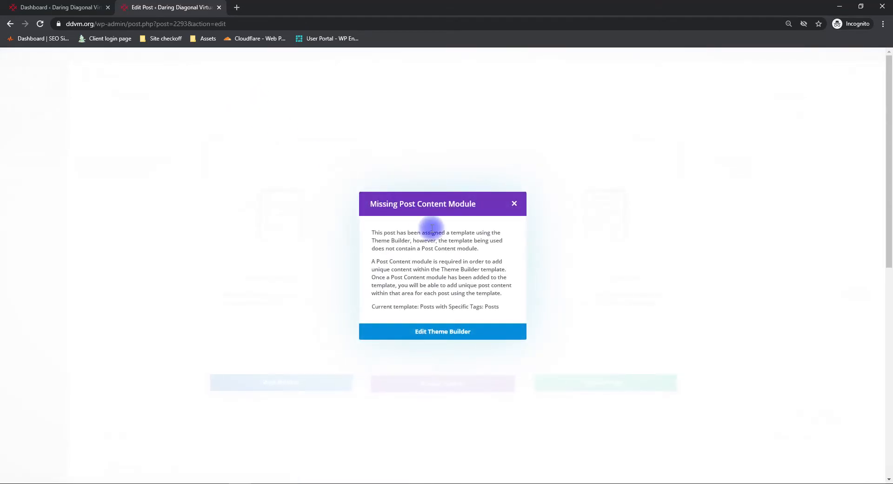
Step: In the post's backend editor, dismiss the dialog and wrap "CANADIAN PAVILION – Expo 67" in the title in <strong> tags within the <em> tags
click(514, 205)
click(513, 204)
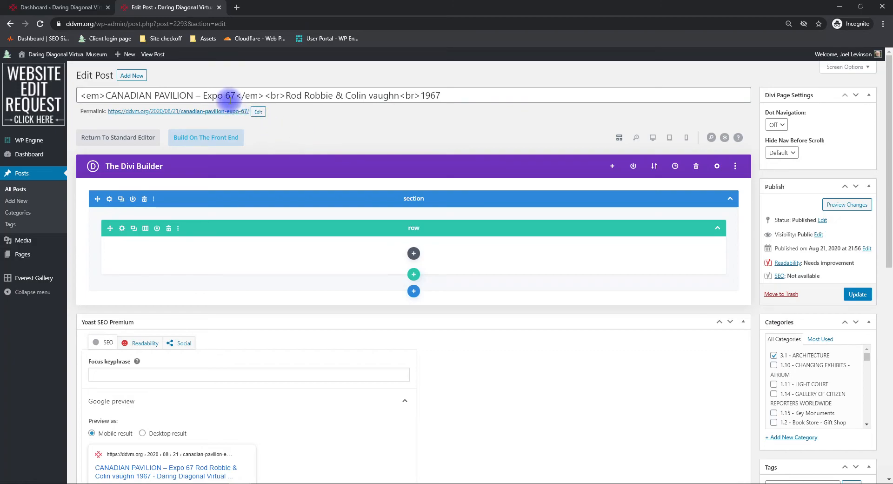
drag(81, 95, 99, 95)
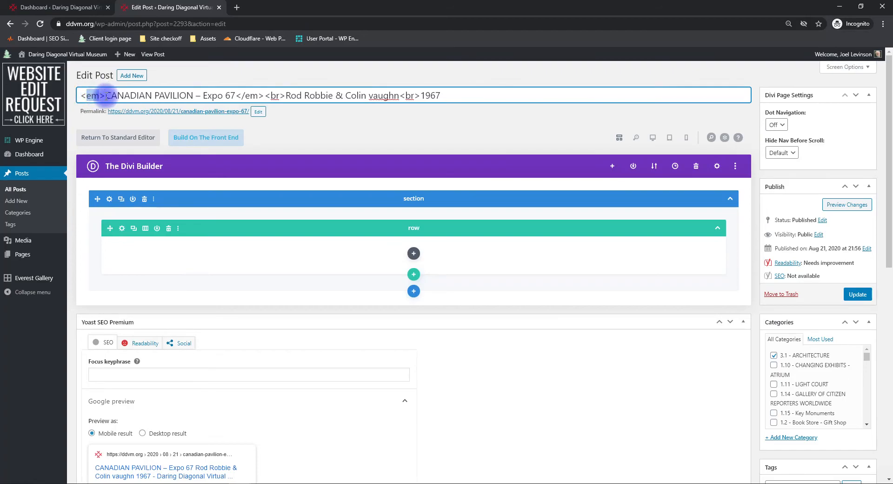
drag(103, 96, 79, 95)
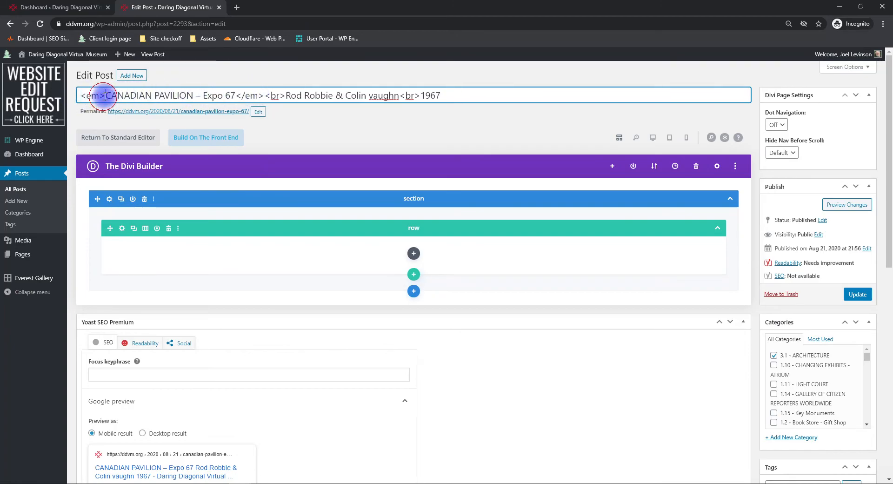
text(<strong>)
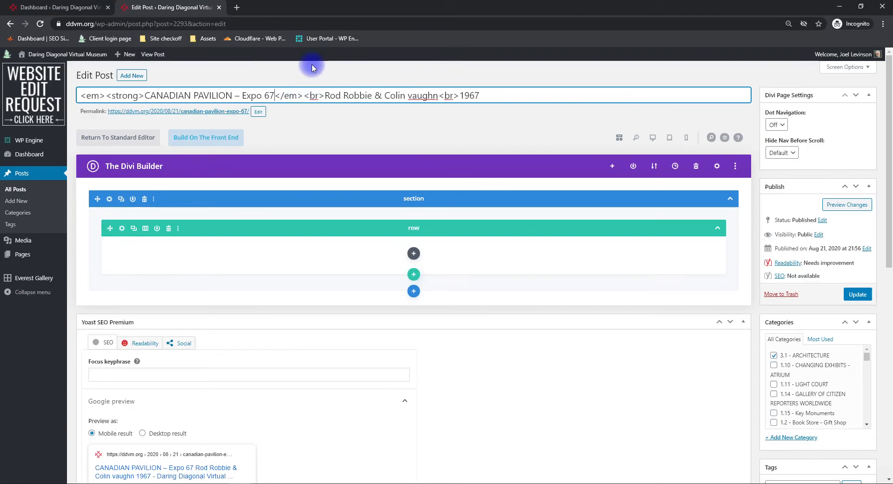
text(</strong)
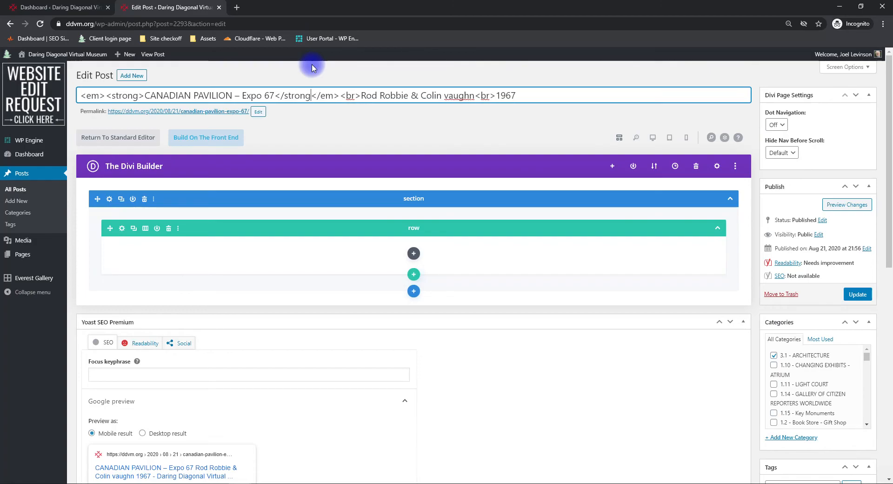
text(>)
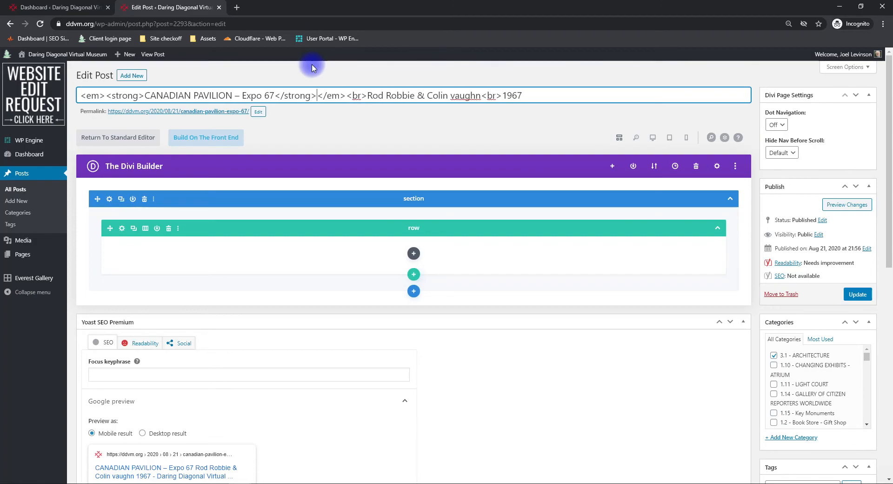
Step: Examine the opening and closing <strong> tags and the architects' names in the post title
drag(107, 96, 145, 96)
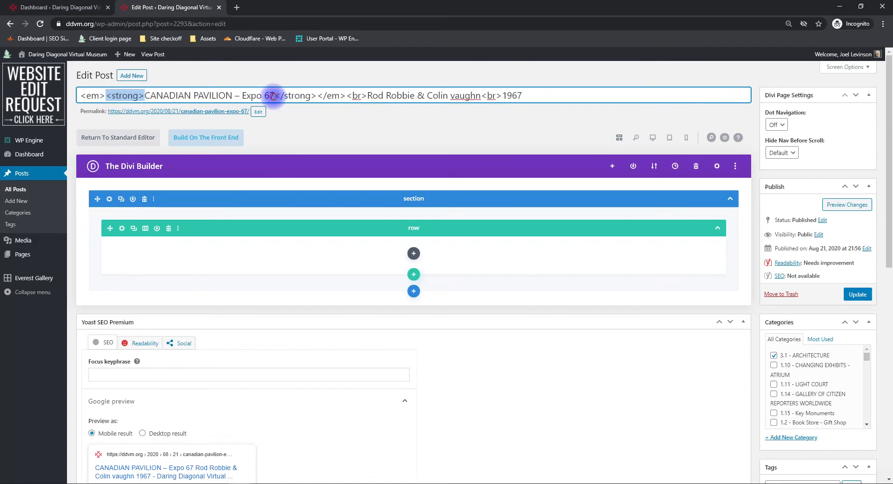
click(275, 95)
drag(276, 96, 306, 99)
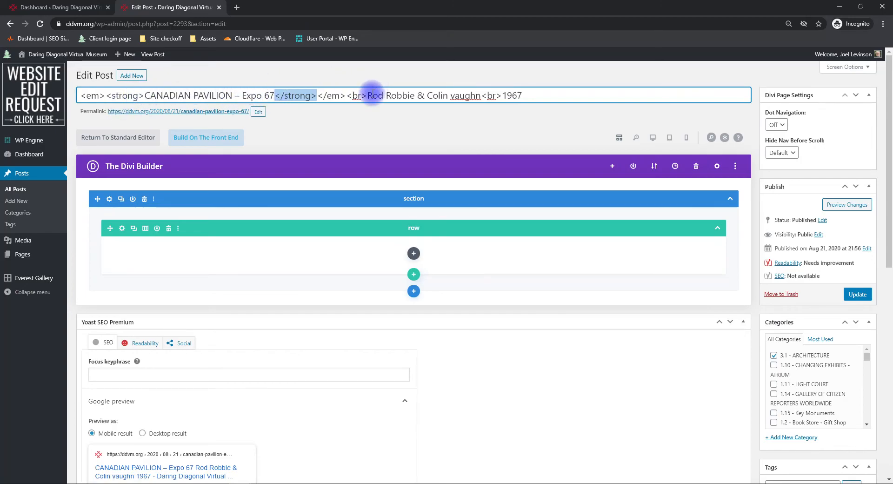
drag(368, 96, 480, 96)
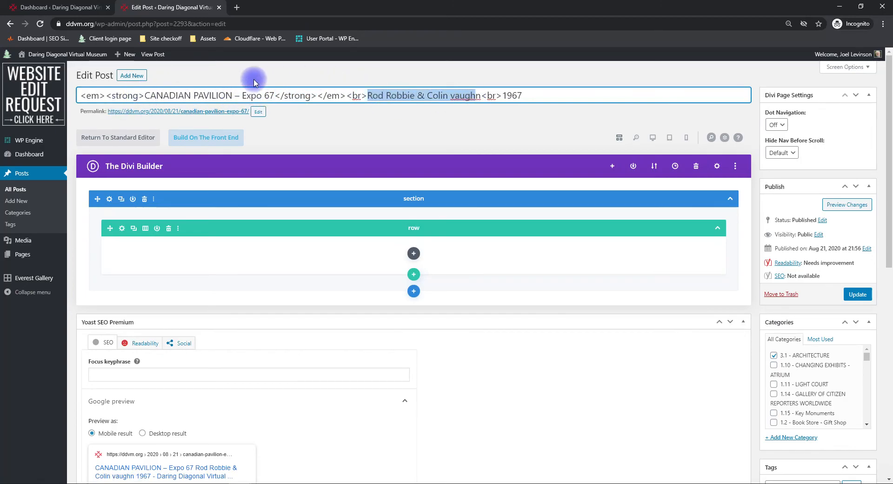
click(288, 95)
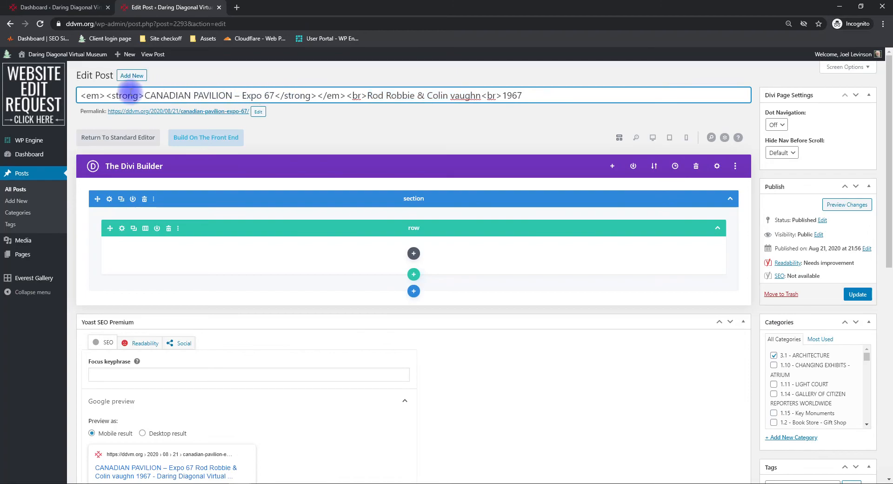
drag(107, 96, 138, 95)
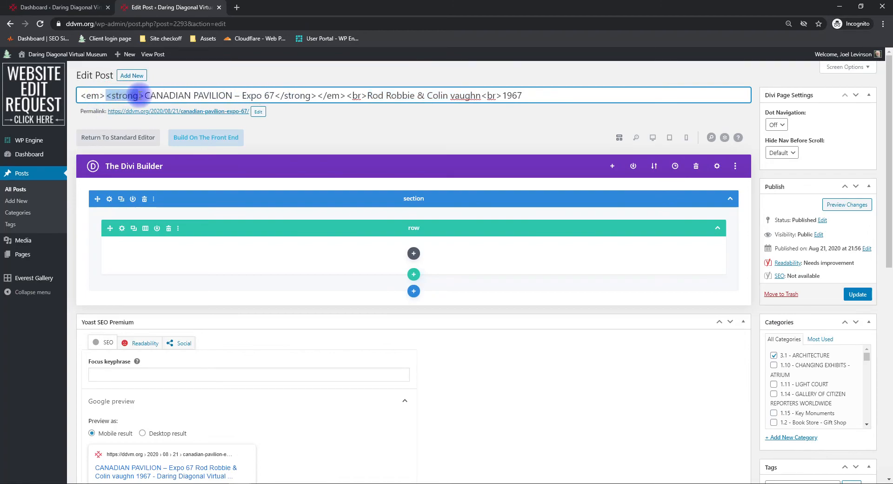
drag(275, 95, 309, 99)
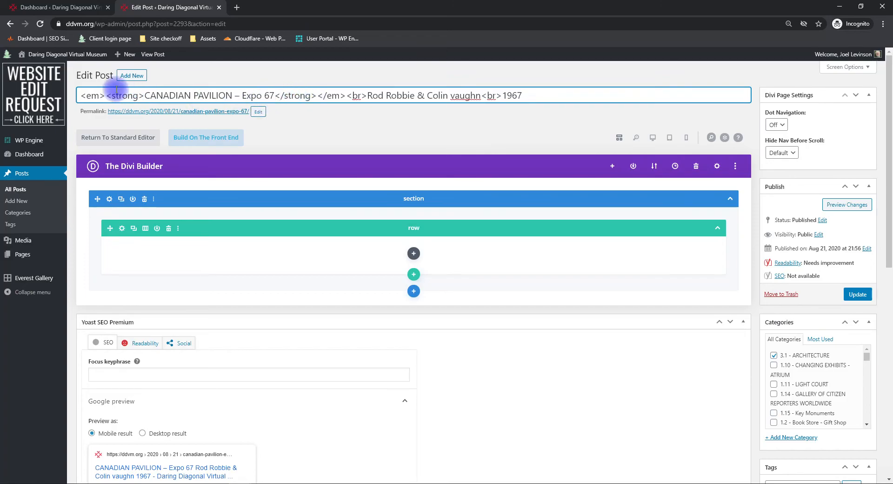
drag(106, 95, 148, 98)
click(374, 111)
Step: Enlarge the Excerpt text box and retype the word "shaped" in its first paragraph
scroll(413, 128, down, 2)
scroll(413, 132, down, 7)
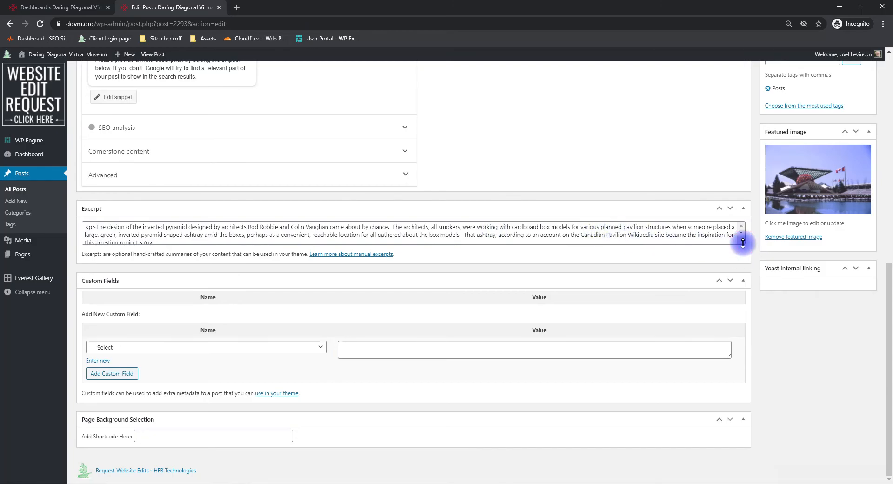
drag(743, 242, 746, 430)
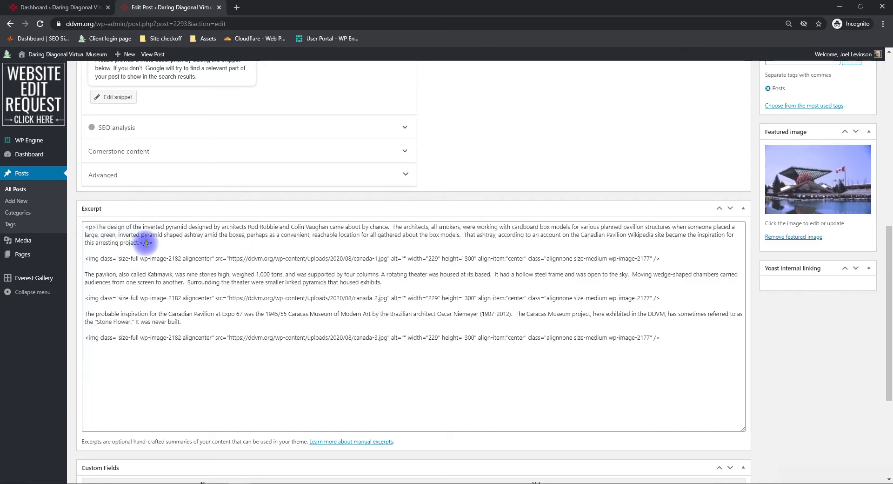
click(141, 233)
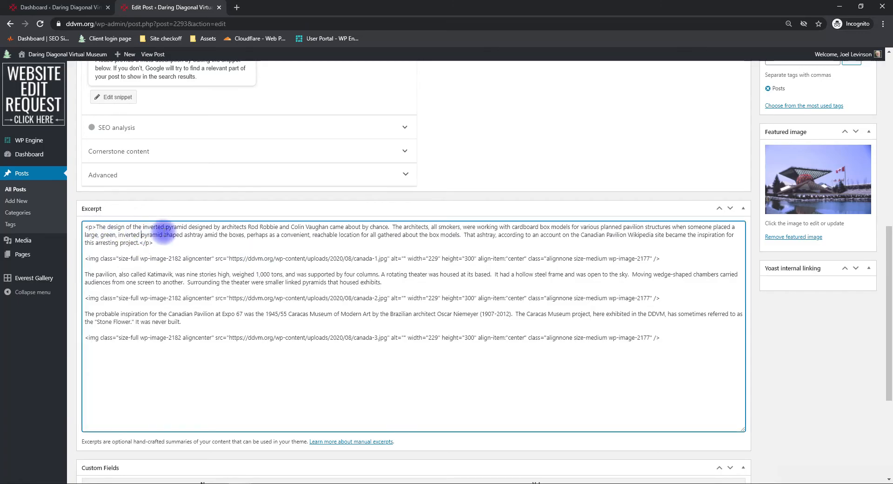
drag(183, 234, 161, 235)
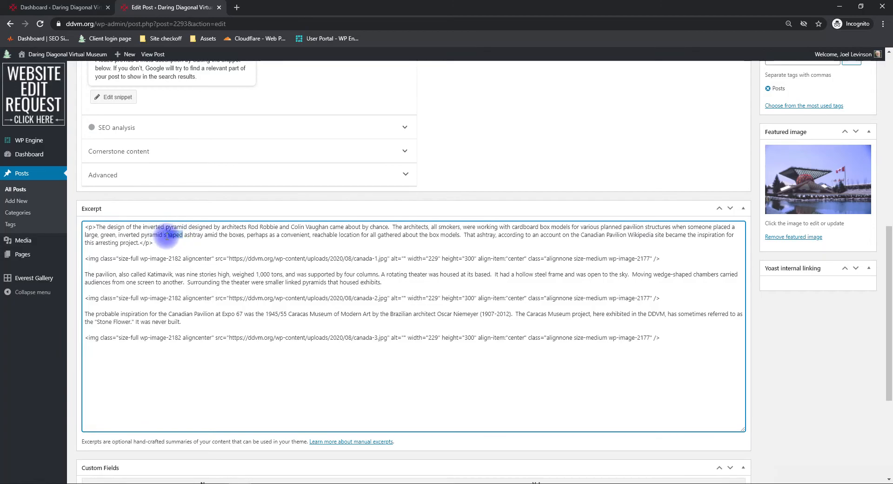
text(shaped)
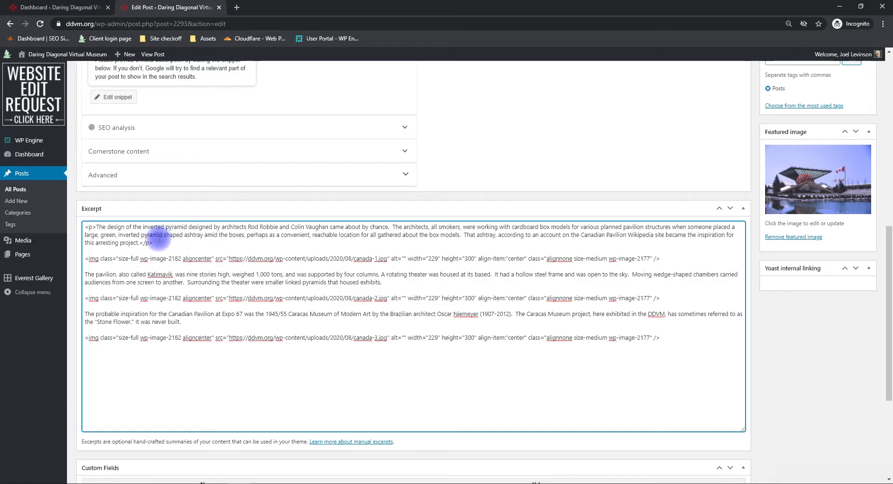
Step: Examine the canada-1.jpg, canada-2.jpg and canada-3.jpg image tags between the excerpt's paragraphs
drag(263, 268, 655, 262)
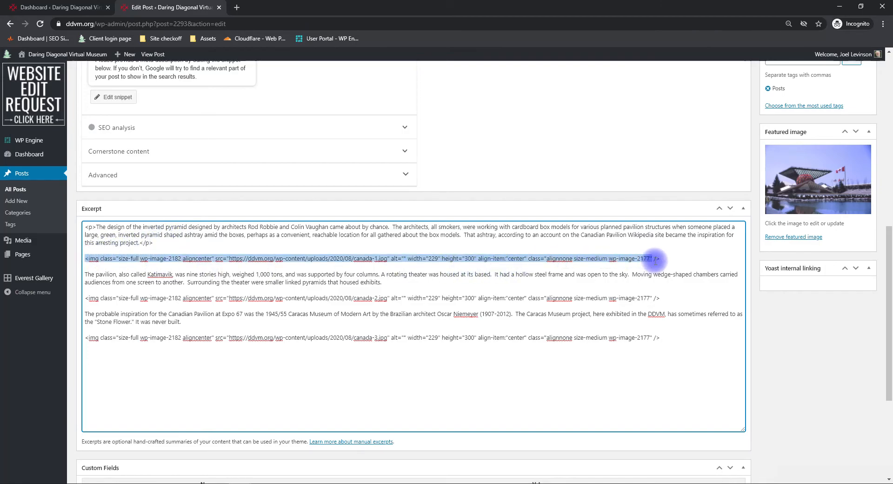
click(120, 277)
drag(86, 298, 515, 287)
drag(86, 337, 268, 338)
click(378, 380)
scroll(757, 393, down, 4)
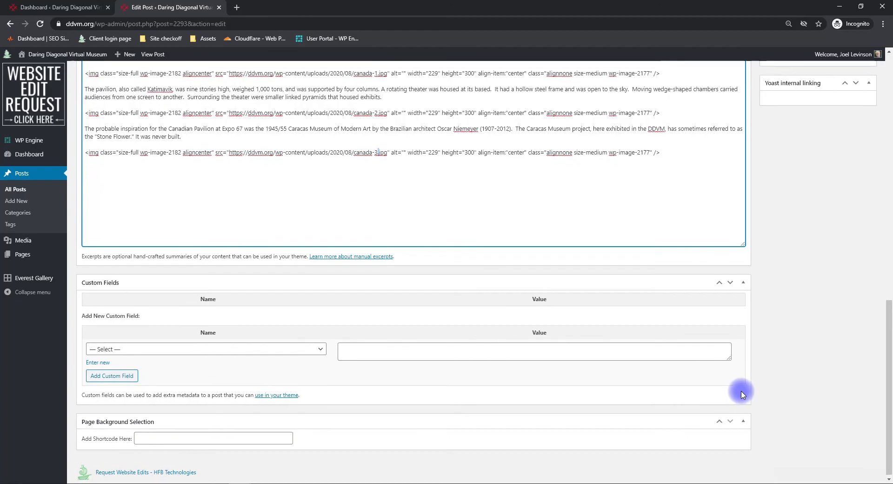
Step: Review the post's category list, tags and featured image settings
scroll(744, 389, up, 15)
scroll(753, 353, down, 2)
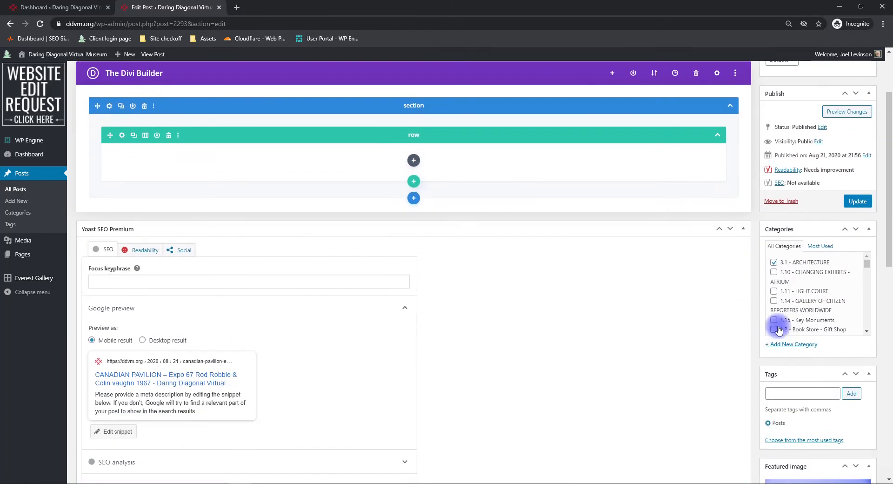
scroll(511, 304, down, 3)
scroll(506, 305, up, 1)
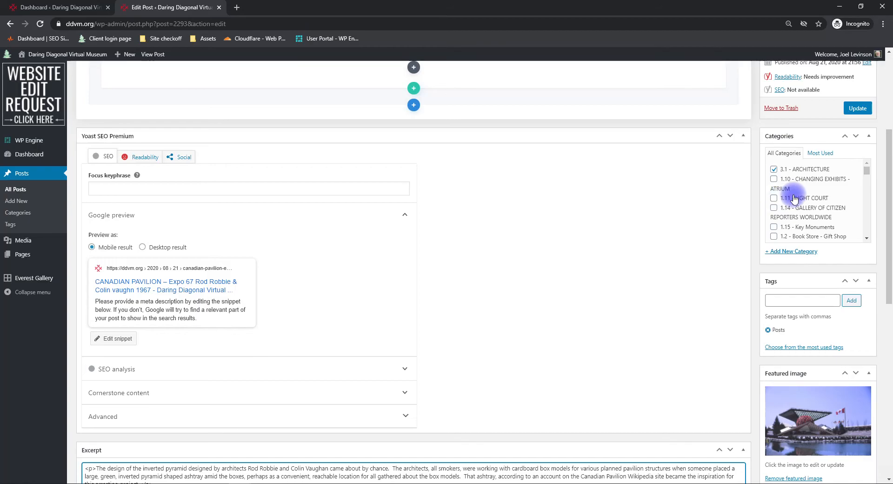
scroll(808, 192, down, 3)
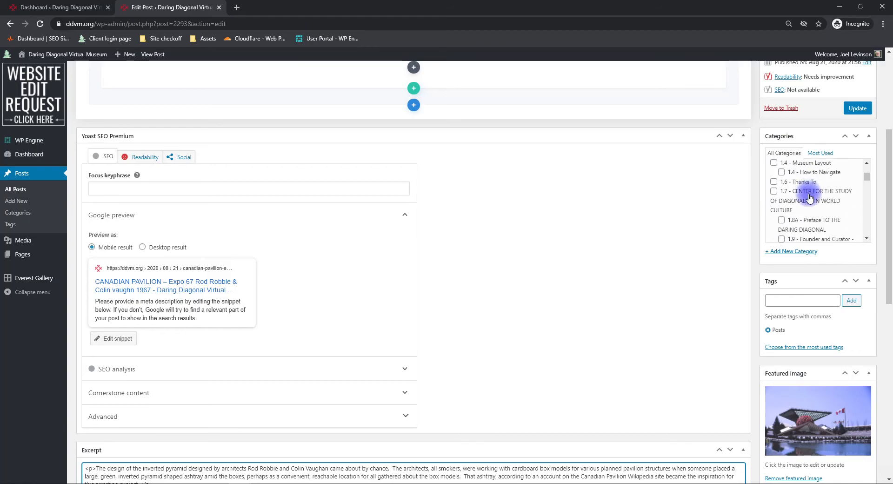
scroll(832, 201, down, 3)
scroll(845, 198, down, 3)
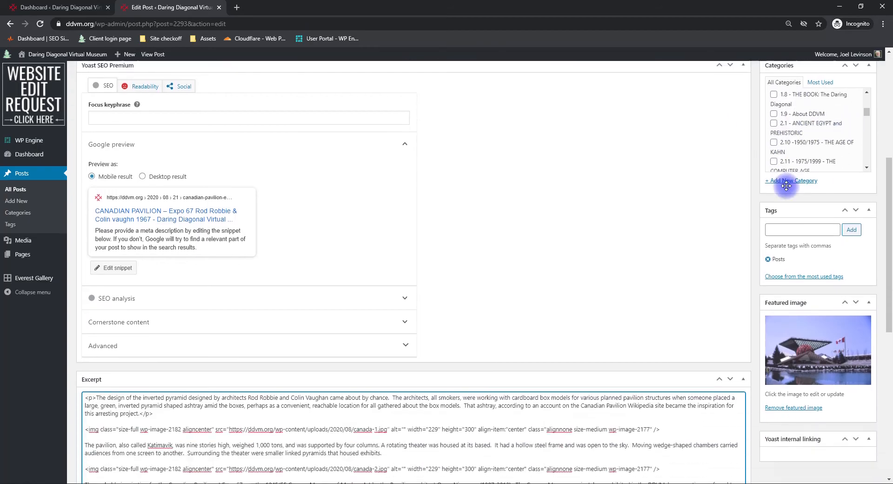
scroll(538, 224, up, 7)
scroll(607, 293, down, 2)
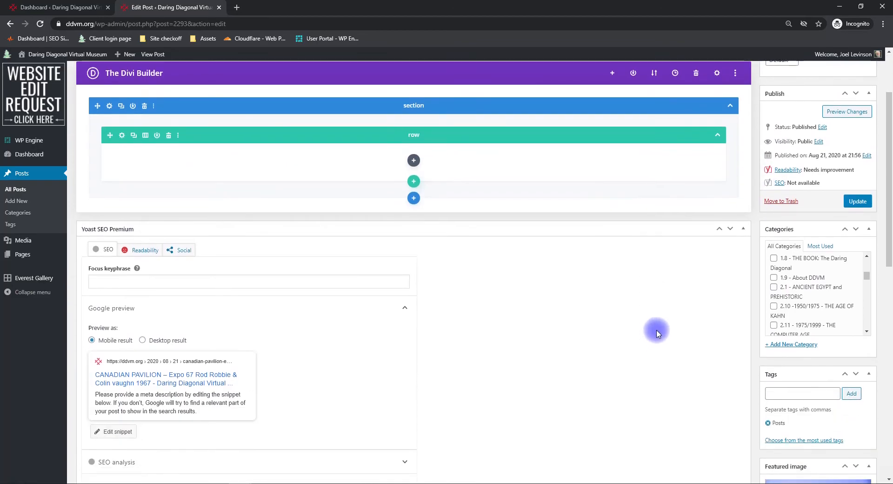
Step: Look through the numbered gallery categories that can be assigned to the Canadian Pavilion post
scroll(781, 274, down, 5)
scroll(786, 284, down, 5)
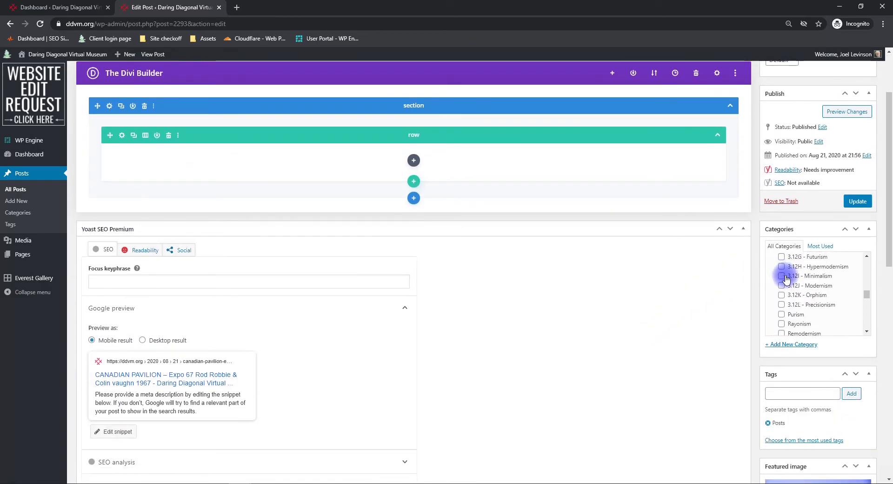
scroll(789, 295, up, 5)
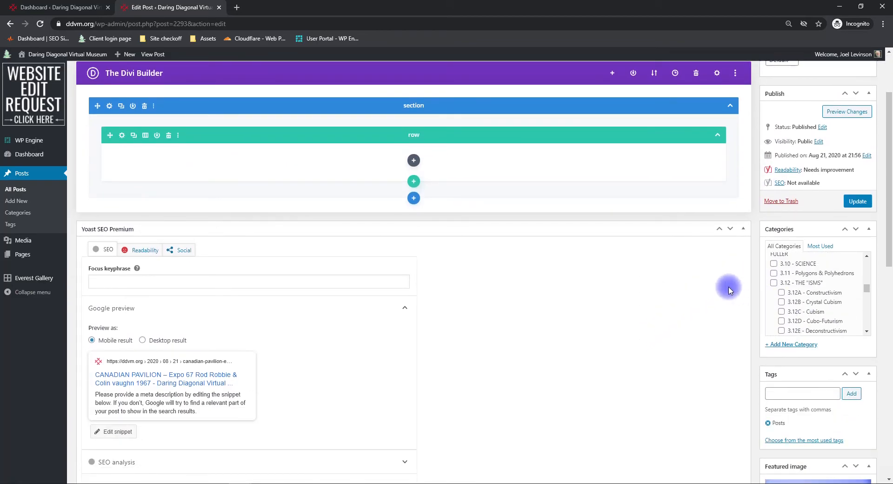
scroll(729, 288, up, 2)
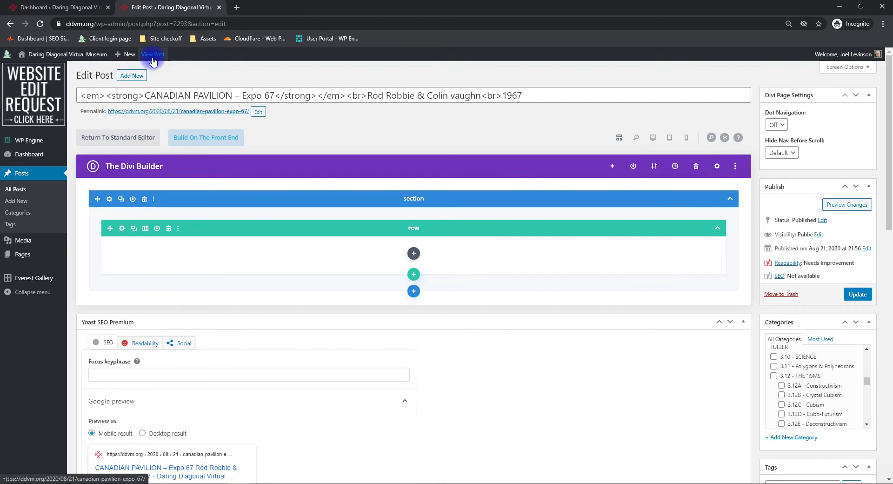
Step: Open the museum's public site in a new tab and go to gallery 3.1 – Architecture under Disciplines and Themes
click(65, 7)
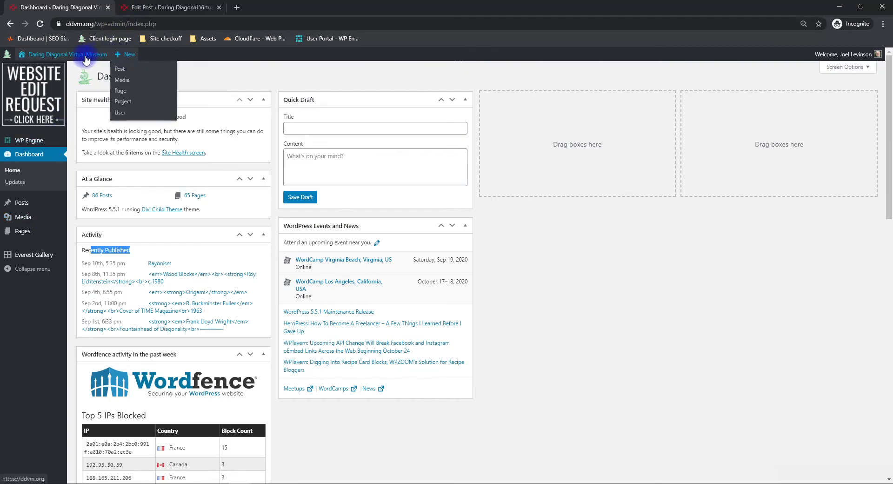
click(173, 7)
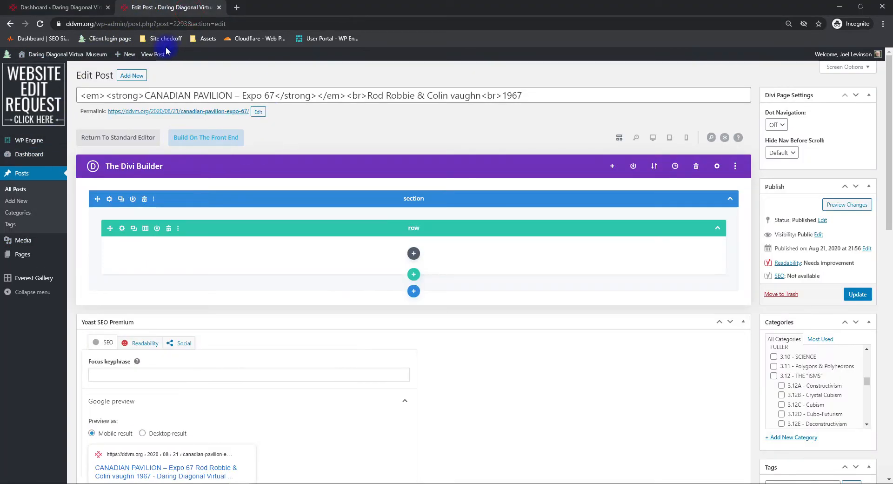
mouse_move(80, 57)
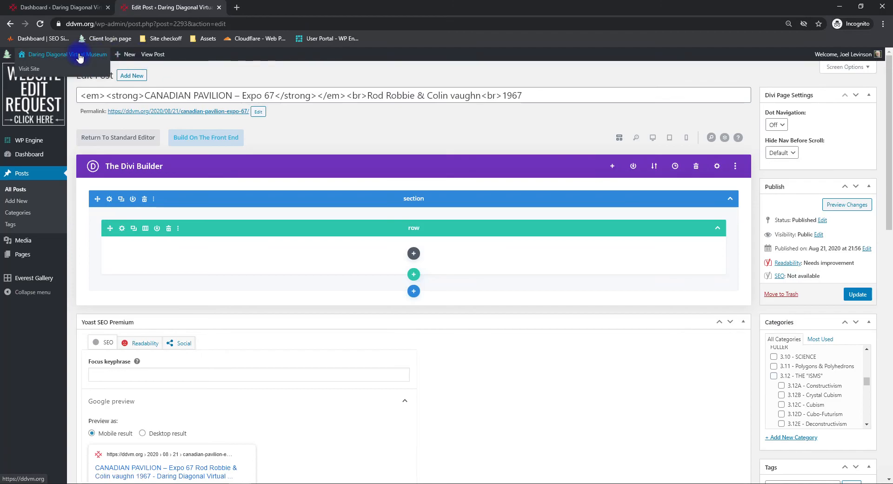
click(288, 8)
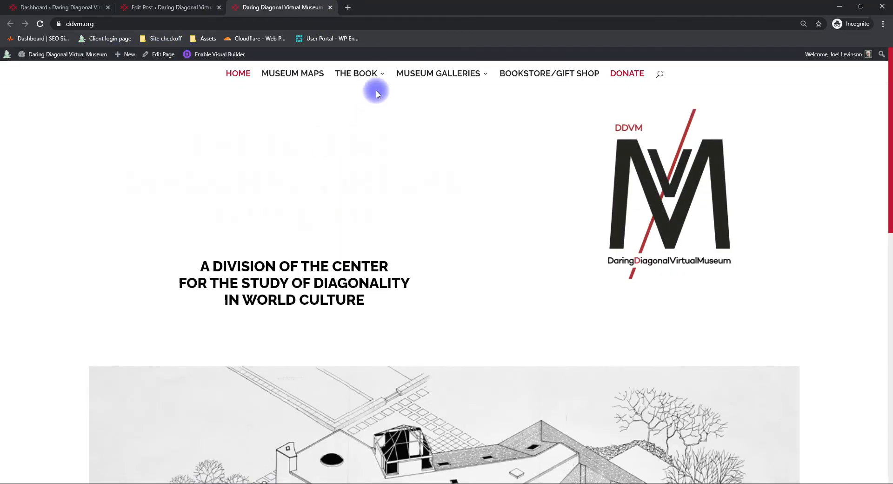
mouse_move(435, 72)
mouse_move(437, 157)
mouse_move(458, 110)
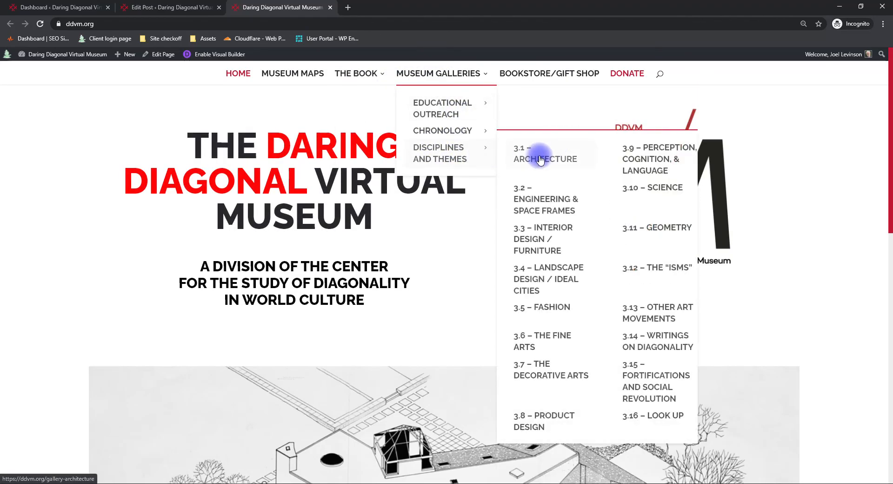
click(495, 281)
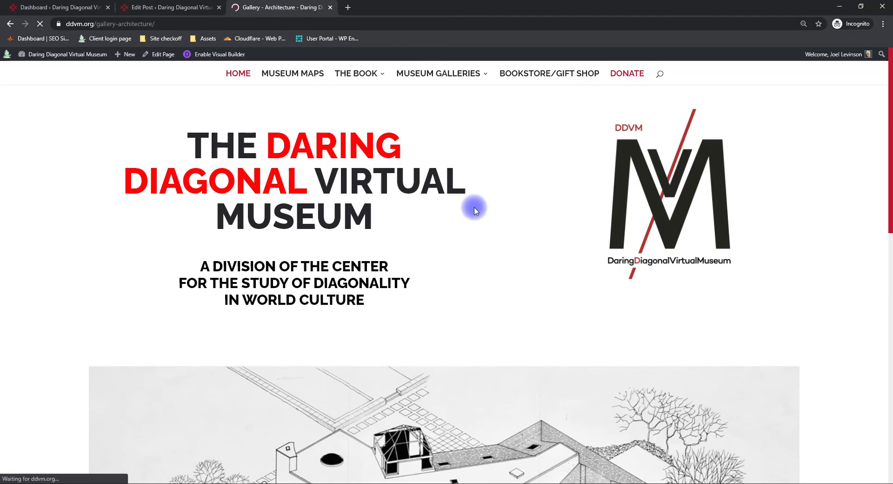
Step: Enable the Visual Builder on the Architecture gallery page and look over its grid of item posts
scroll(392, 261, down, 4)
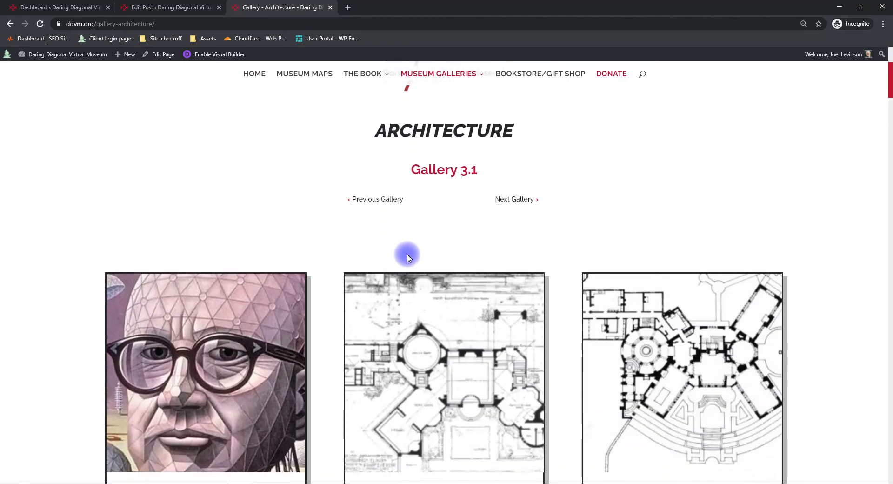
scroll(445, 241, down, 2)
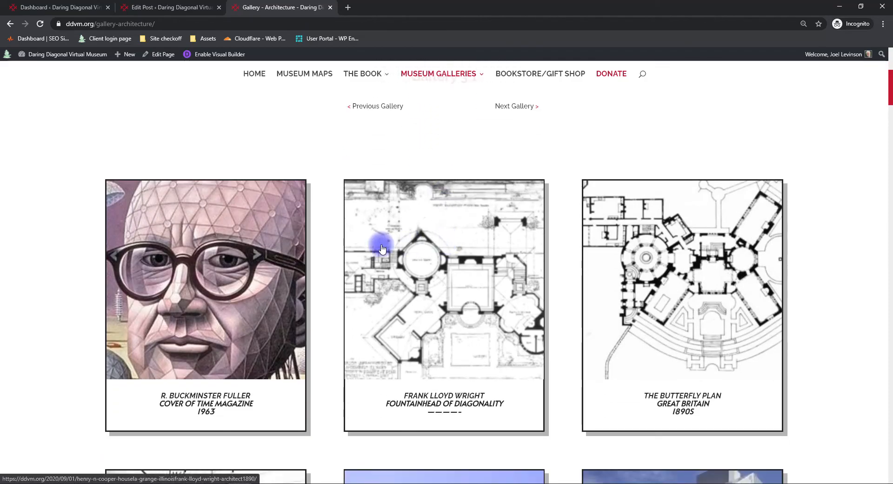
scroll(353, 253, down, 2)
scroll(279, 181, up, 5)
click(221, 59)
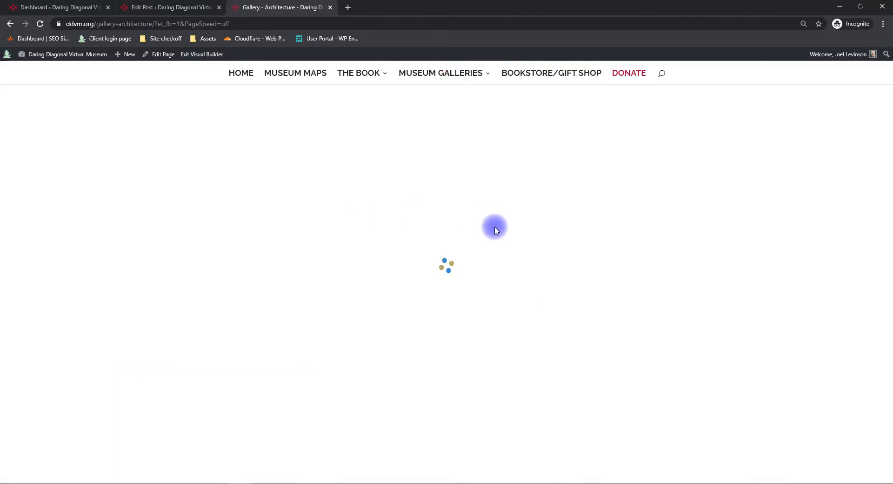
scroll(510, 235, down, 9)
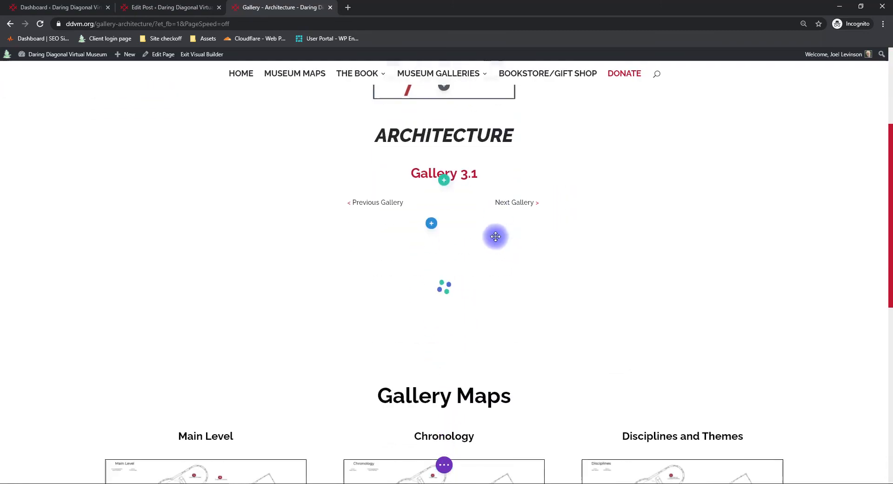
scroll(475, 251, up, 8)
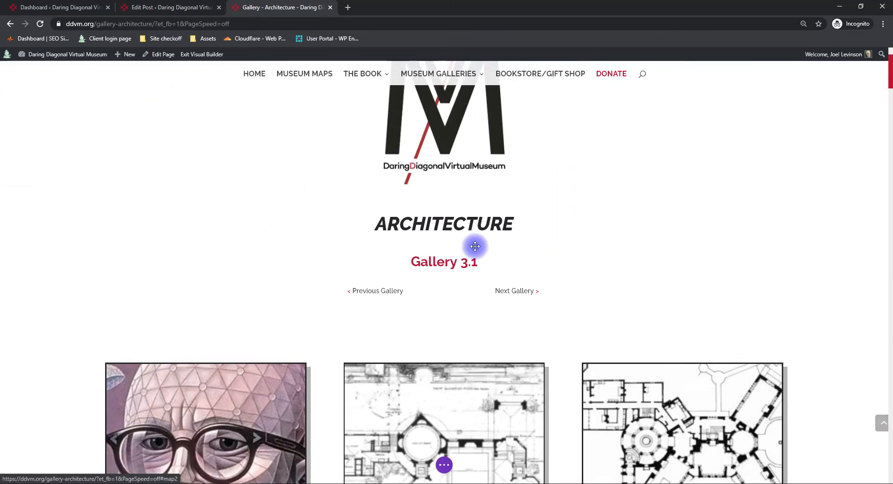
scroll(475, 249, down, 5)
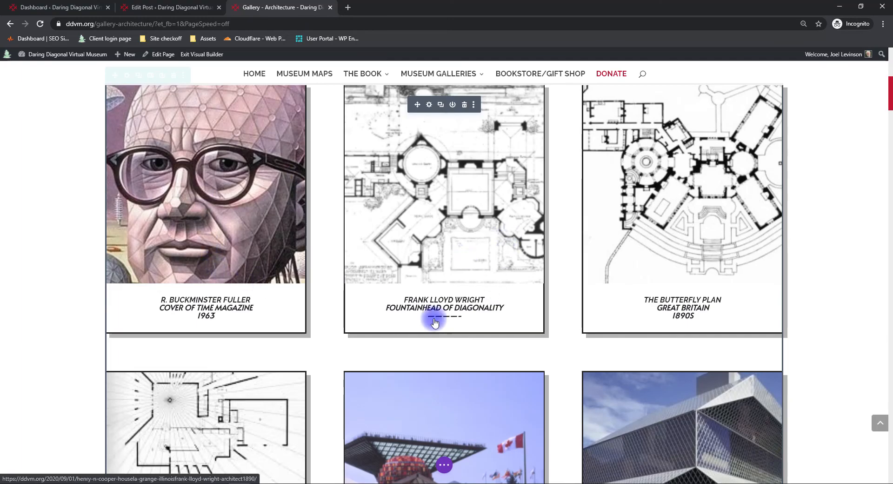
scroll(428, 251, up, 2)
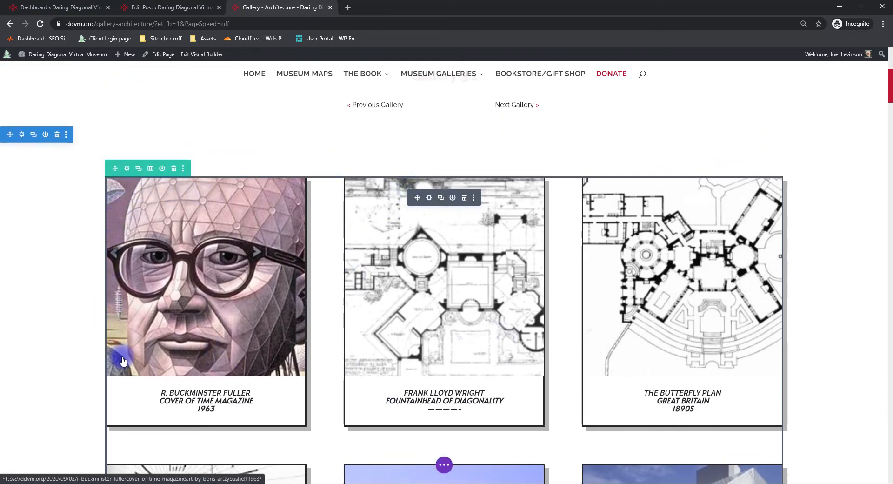
Step: Open the settings of the blog module holding the gallery items and set its post count to 600
click(429, 198)
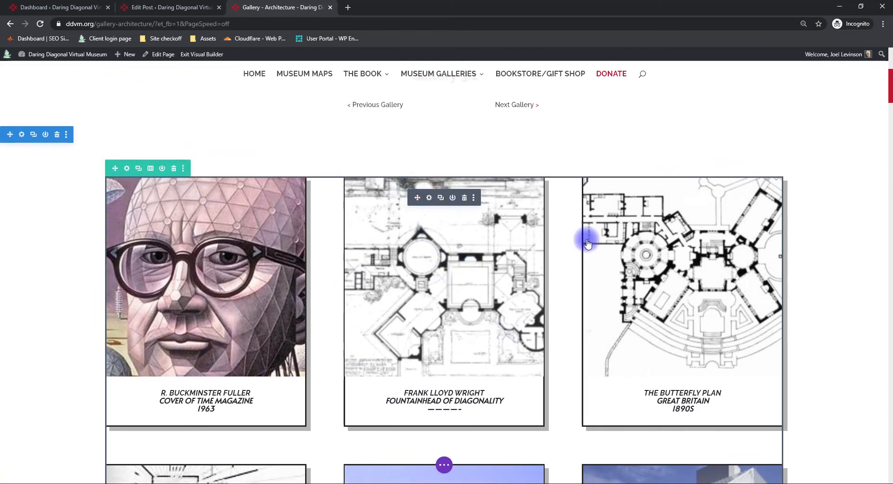
drag(245, 113, 270, 115)
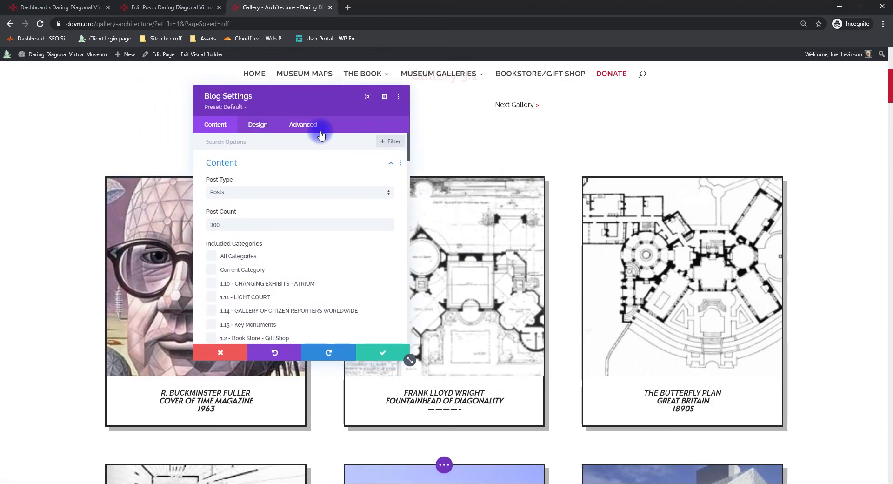
drag(210, 225, 253, 228)
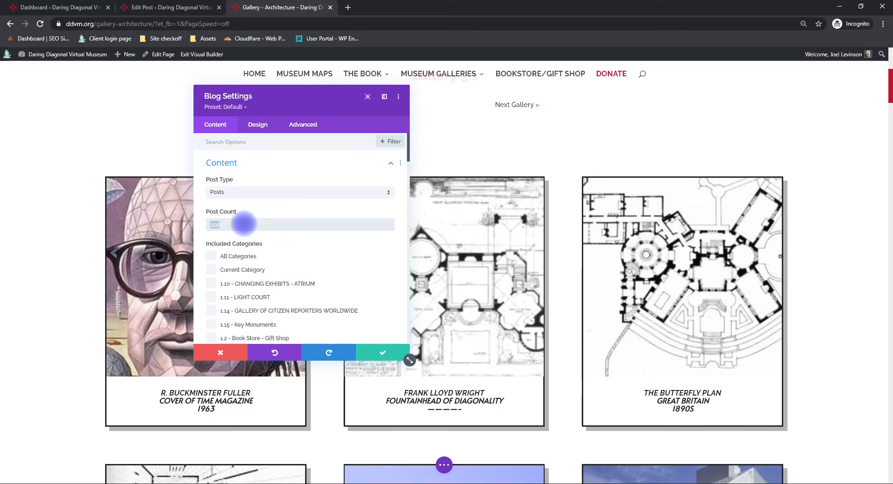
text(600)
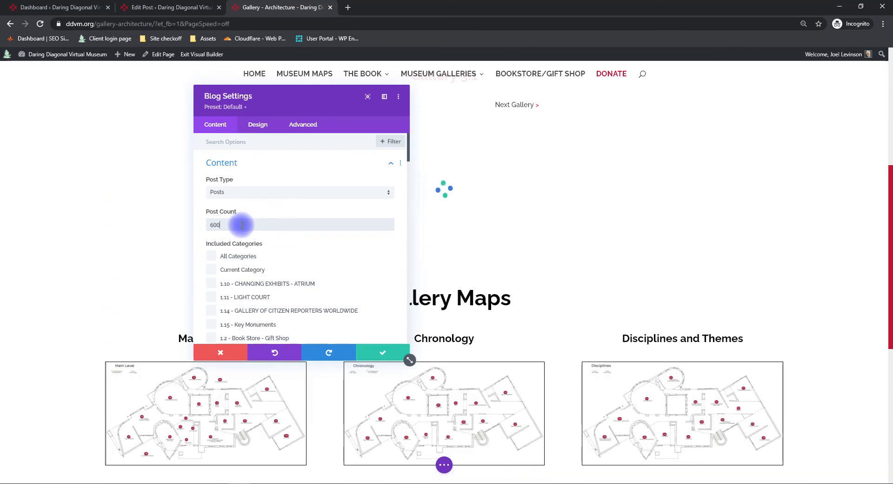
Step: Review the blog module's included categories, including 3.1 - ARCHITECTURE, and its date format, content length and excerpt options
scroll(242, 223, down, 2)
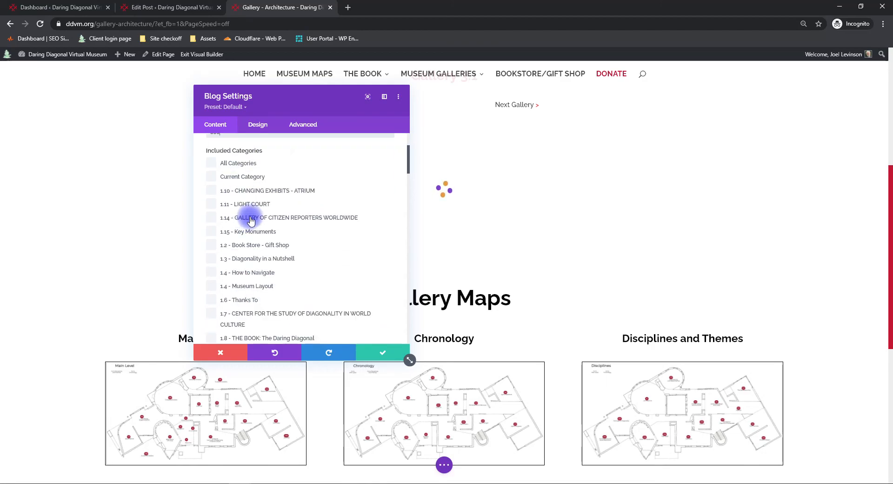
scroll(242, 191, down, 10)
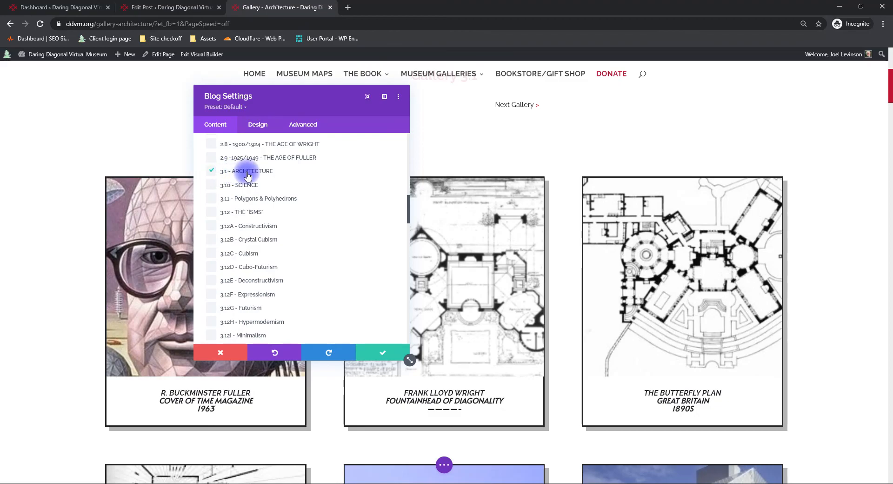
scroll(286, 182, down, 6)
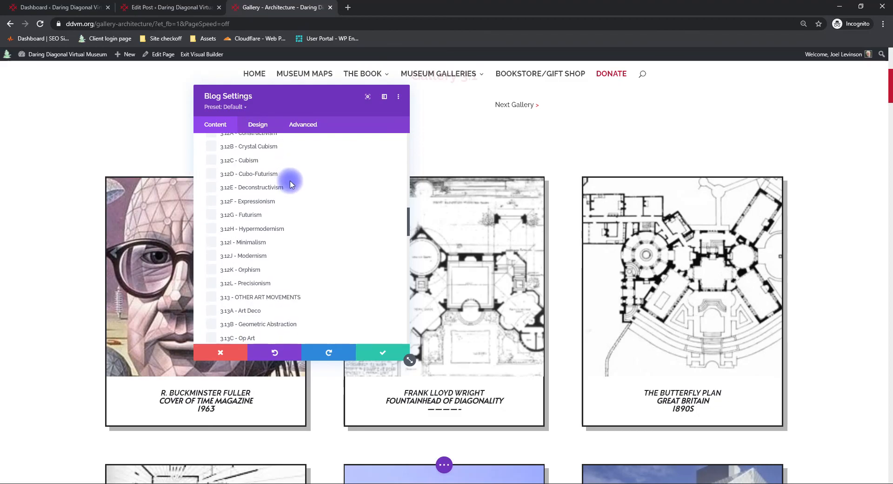
scroll(300, 190, up, 4)
scroll(309, 200, down, 15)
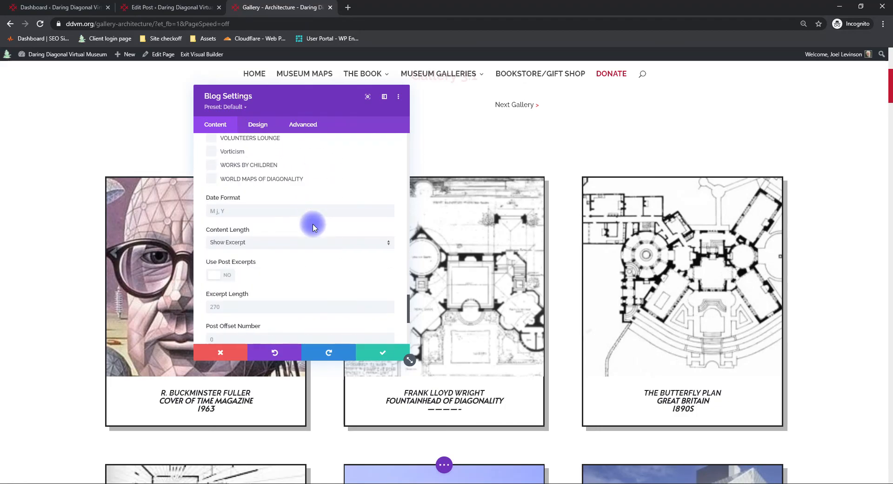
scroll(312, 225, down, 5)
scroll(298, 229, up, 5)
scroll(284, 230, down, 3)
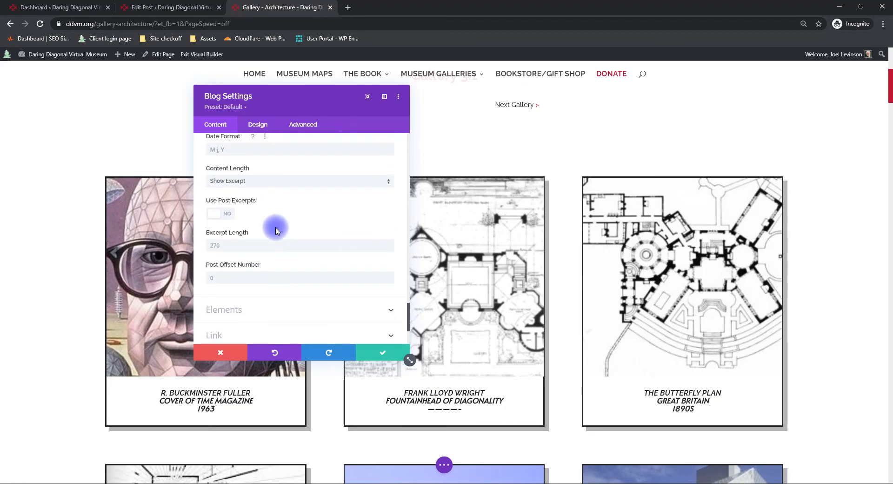
Step: Try the Use Post Excerpts option and switch it off again, discarding the blog settings changes before returning to the Canadian Pavilion post's editor
click(220, 214)
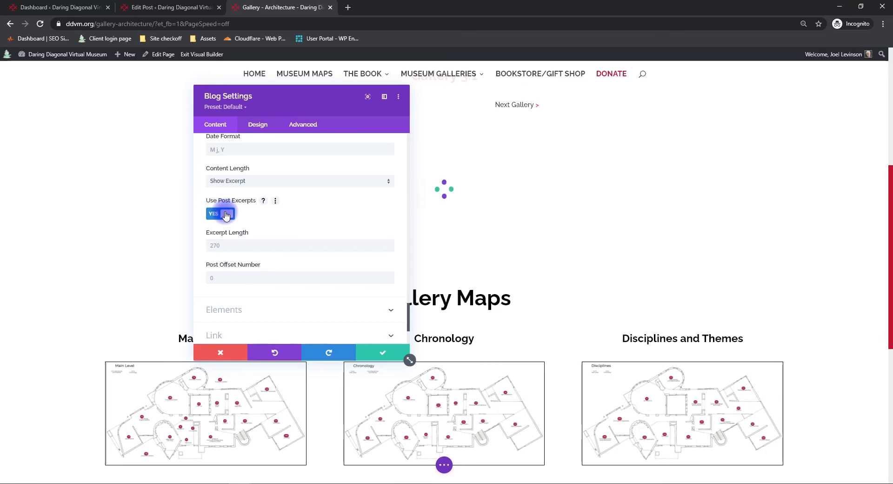
click(226, 215)
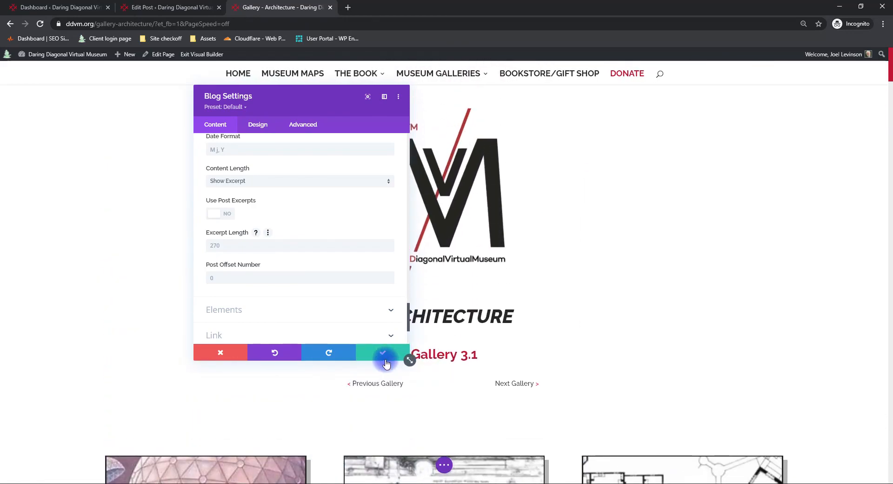
click(220, 356)
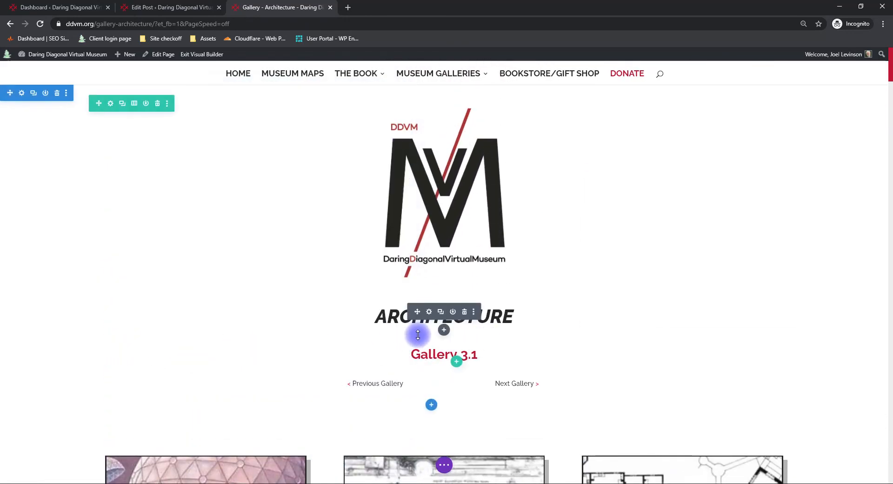
click(158, 7)
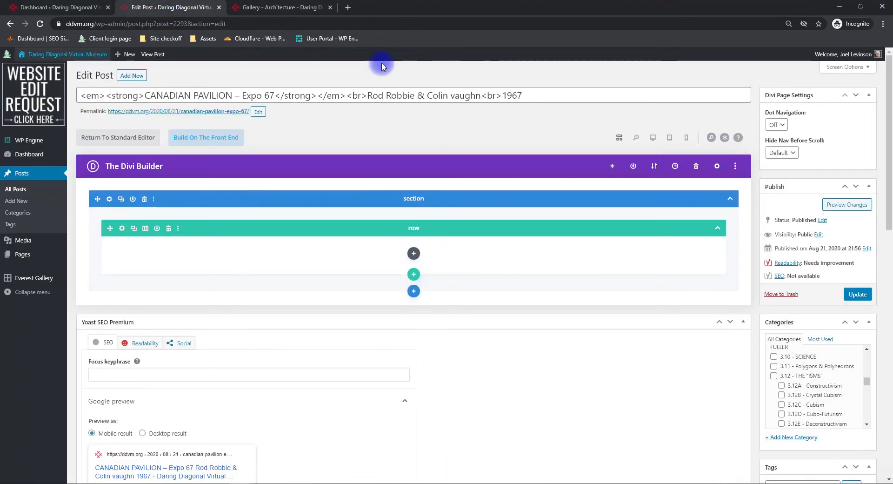